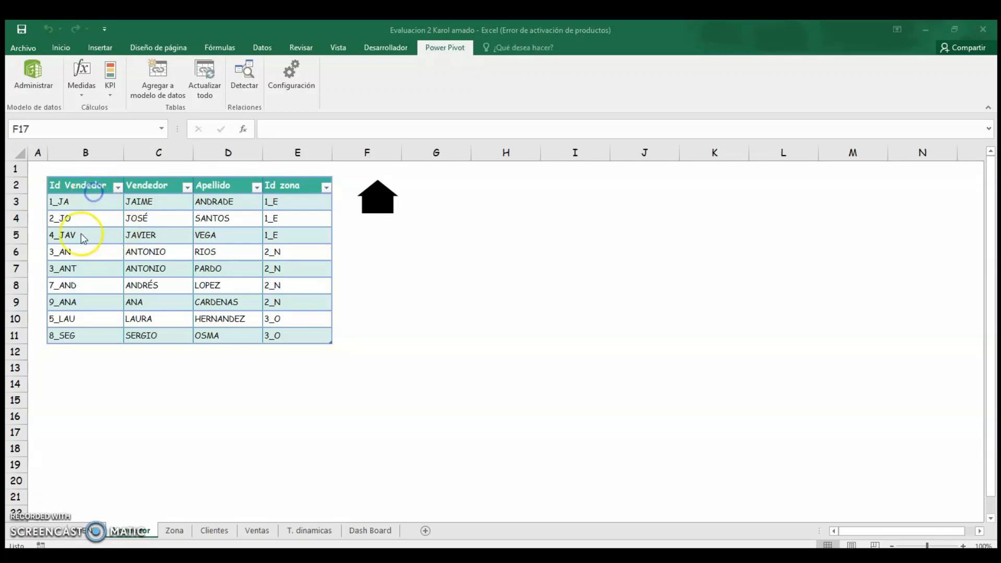
Examine the vendor table on the worksheet along with the Power Pivot and Insert ribbon options.
{"action": "left_click_drag", "start_coordinate": [74, 186], "coordinate": [261, 331]}
{"action": "left_click", "coordinate": [281, 331]}
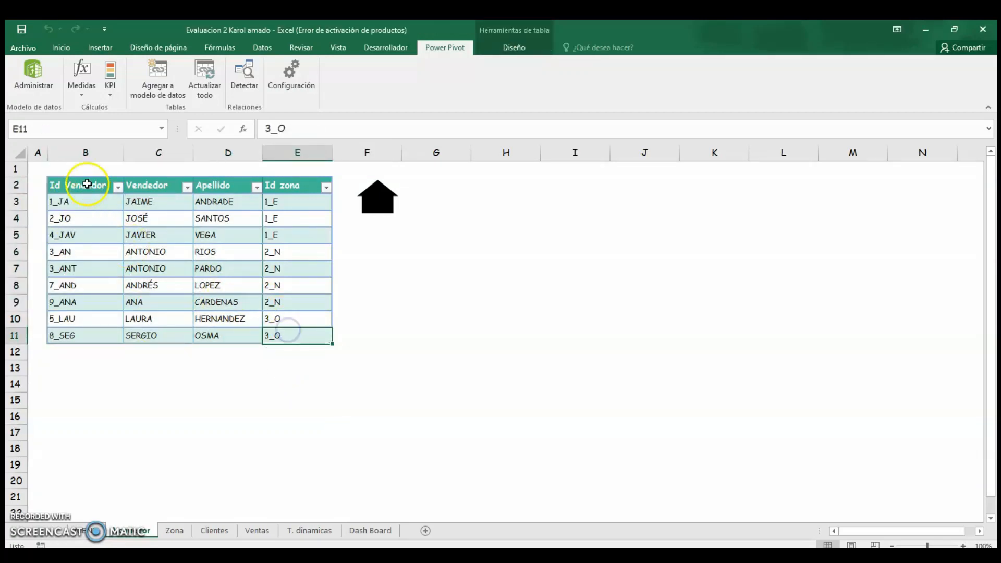
{"action": "left_click_drag", "start_coordinate": [84, 184], "coordinate": [337, 354]}
{"action": "left_click", "coordinate": [284, 385]}
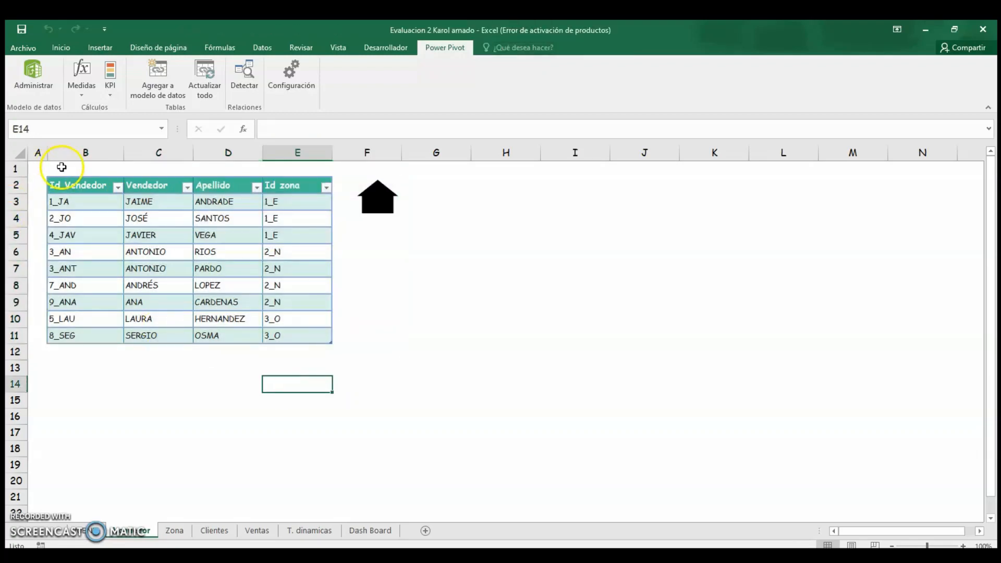
{"action": "left_click", "coordinate": [73, 189]}
{"action": "left_click_drag", "start_coordinate": [72, 204], "coordinate": [279, 337]}
{"action": "left_click", "coordinate": [107, 68]}
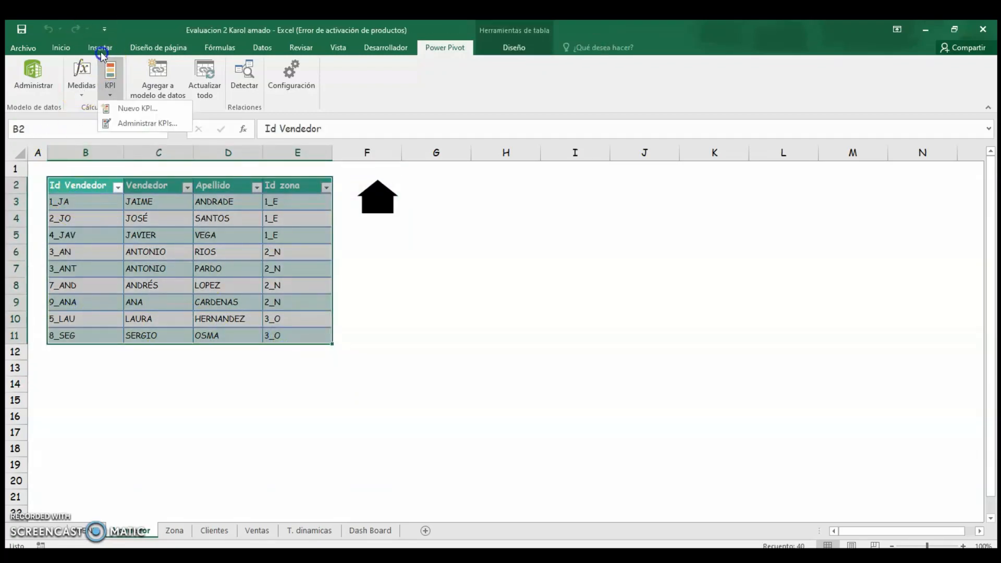
{"action": "left_click", "coordinate": [98, 47]}
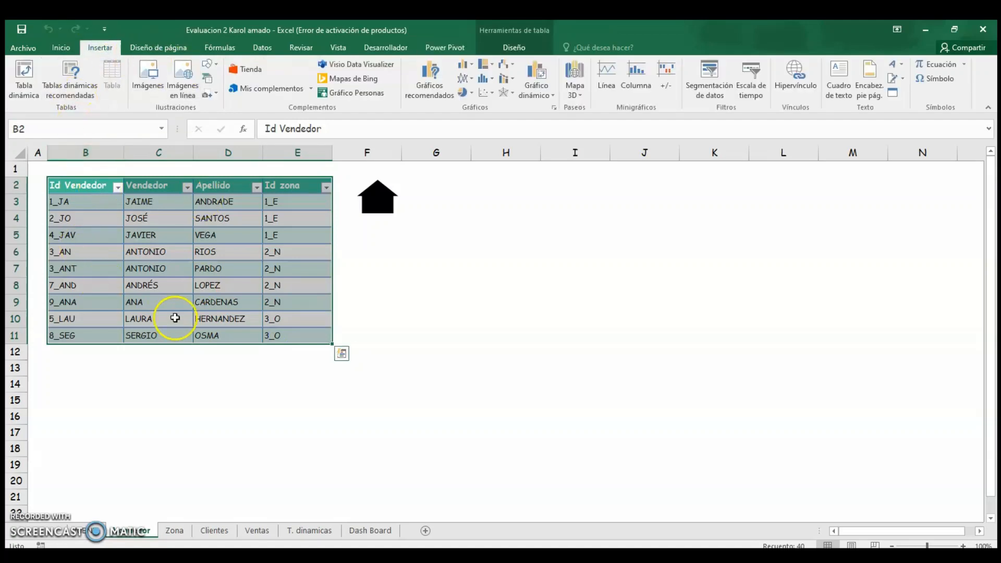
{"action": "left_click", "coordinate": [159, 396]}
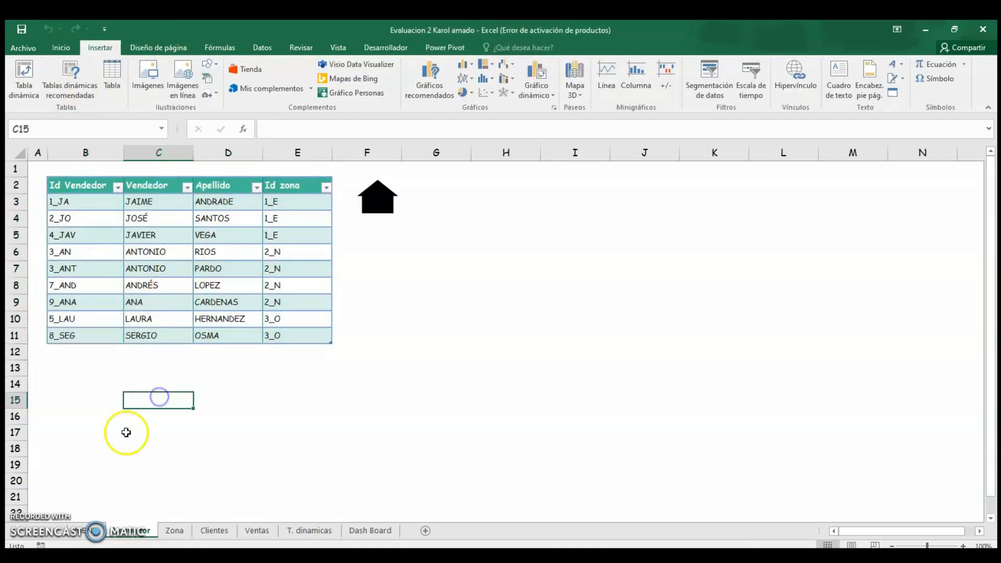
Browse the Zona, Clientes and Ventas sheets, then return to the vendor table.
{"action": "left_click", "coordinate": [174, 531]}
{"action": "left_click", "coordinate": [203, 530]}
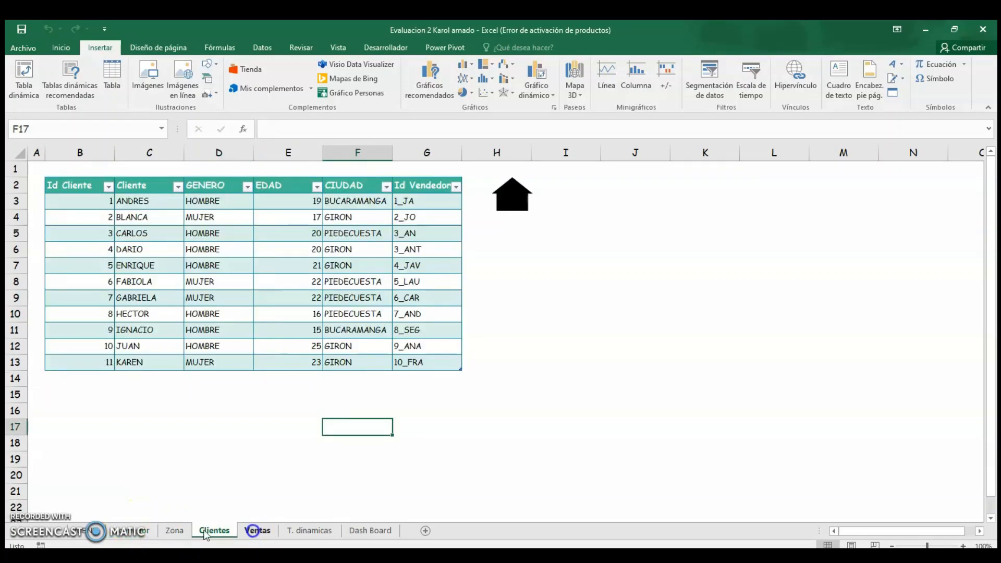
{"action": "left_click", "coordinate": [257, 531]}
{"action": "left_click", "coordinate": [130, 530]}
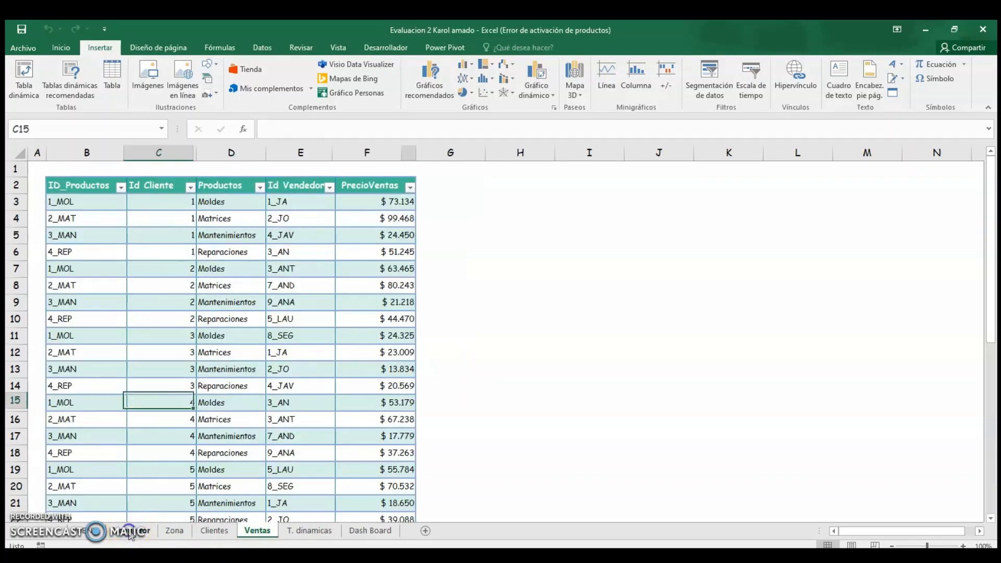
{"action": "left_click", "coordinate": [79, 233]}
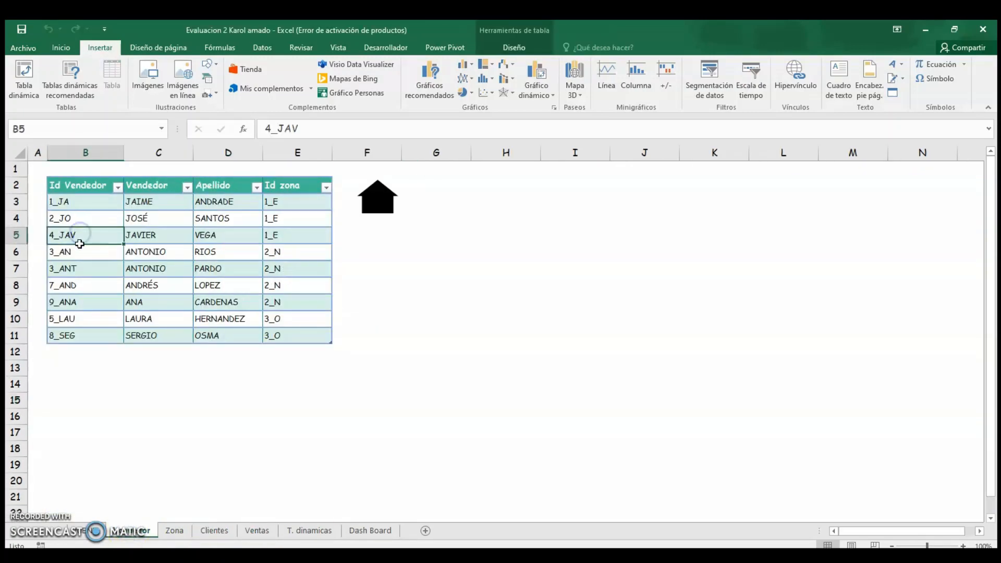
{"action": "left_click", "coordinate": [149, 272]}
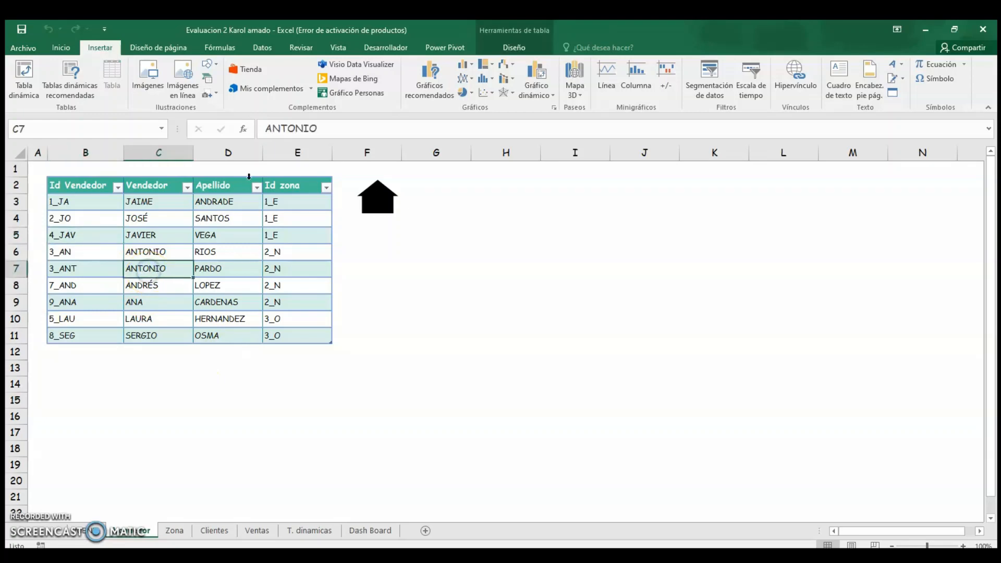
Examine the Power Pivot command for adding the vendor table to the data model.
{"action": "left_click", "coordinate": [435, 51]}
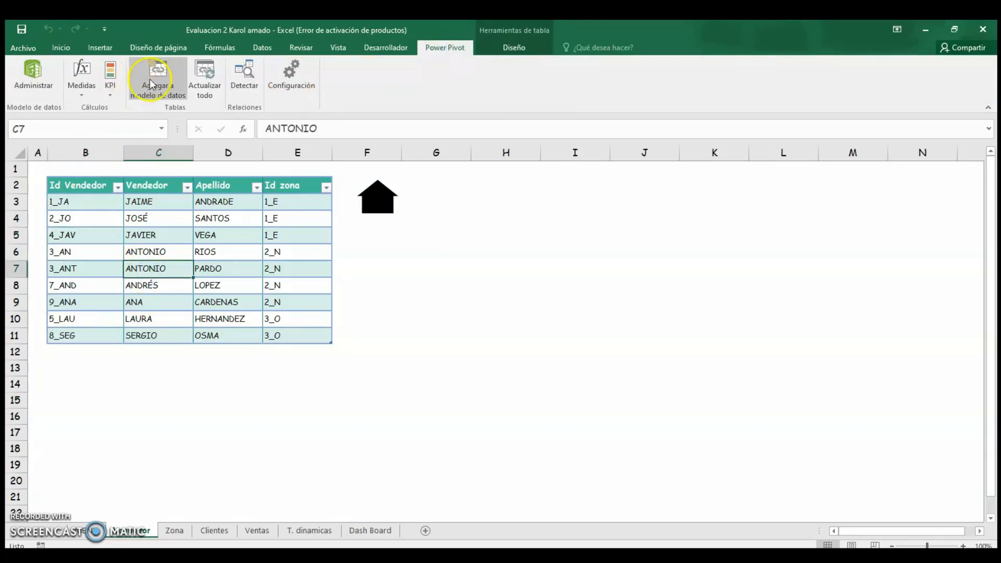
{"action": "left_click", "coordinate": [162, 95]}
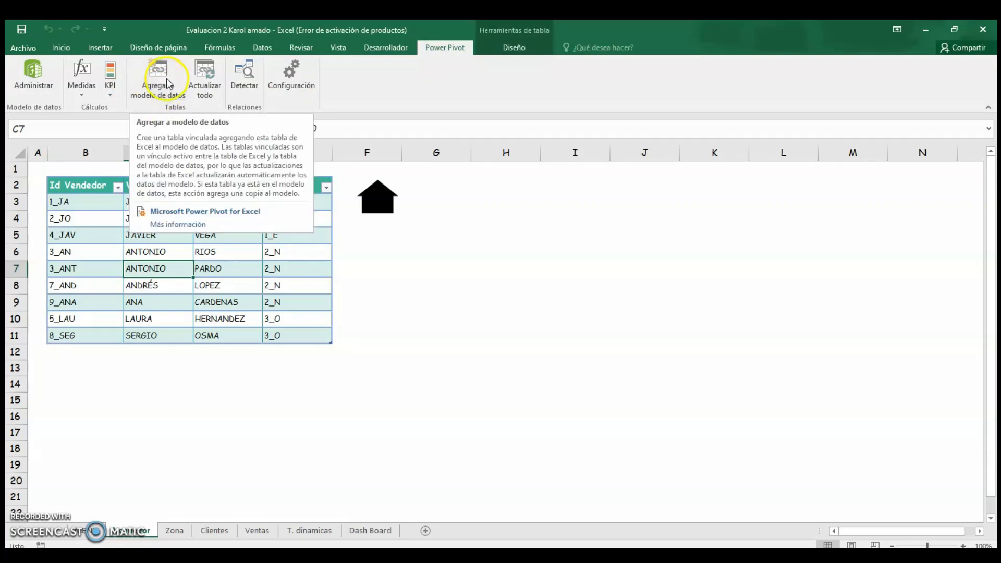
{"action": "left_click", "coordinate": [197, 420]}
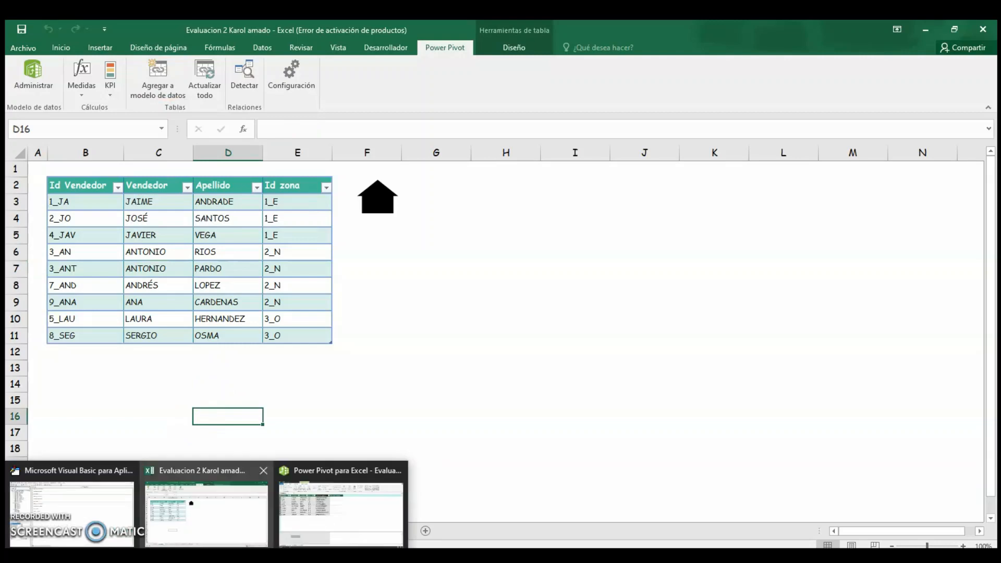
Switch to the Power Pivot window and inspect the vendor table's Nombre completo CONCATENATE column.
{"action": "left_click", "coordinate": [318, 523]}
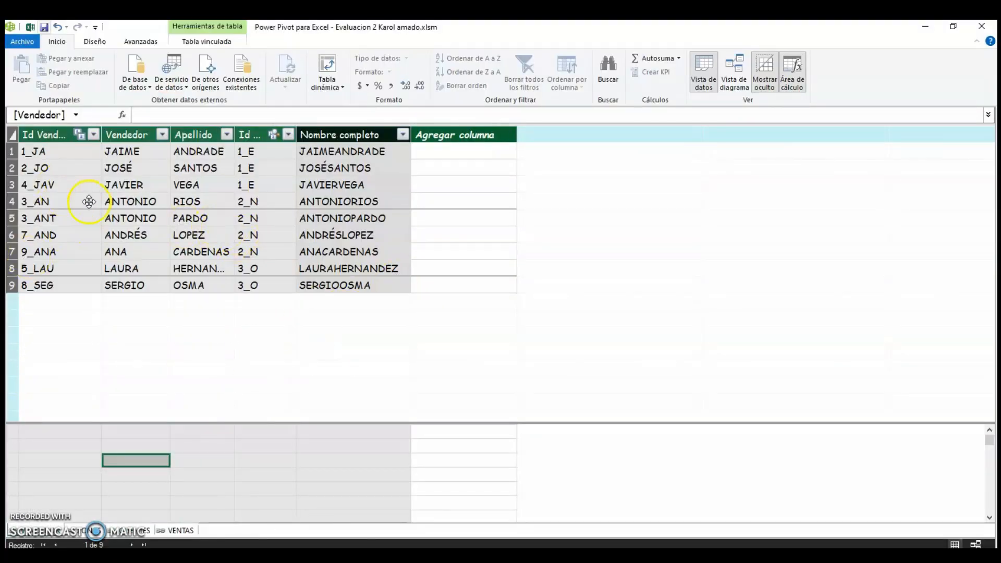
{"action": "left_click", "coordinate": [125, 201]}
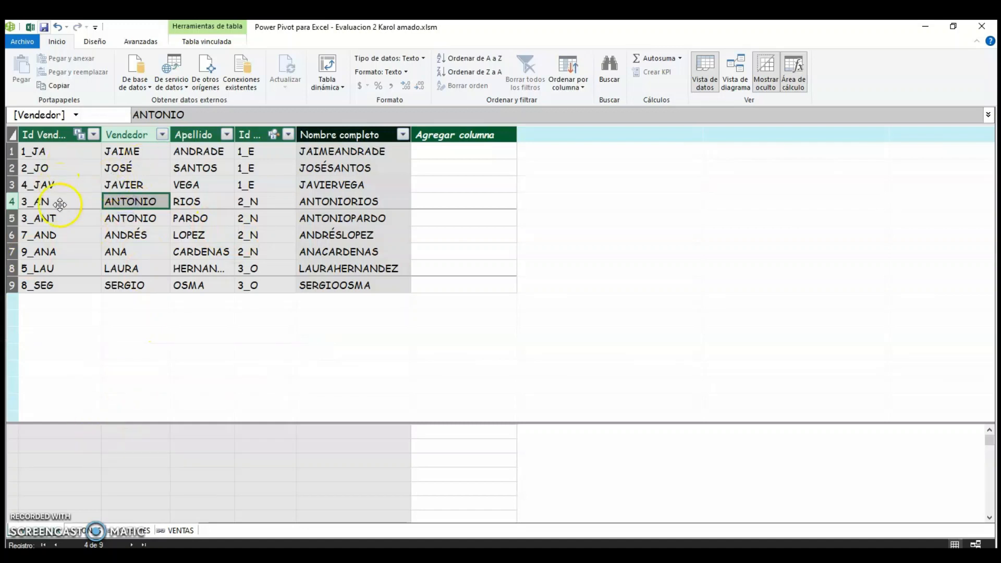
{"action": "left_click", "coordinate": [206, 201]}
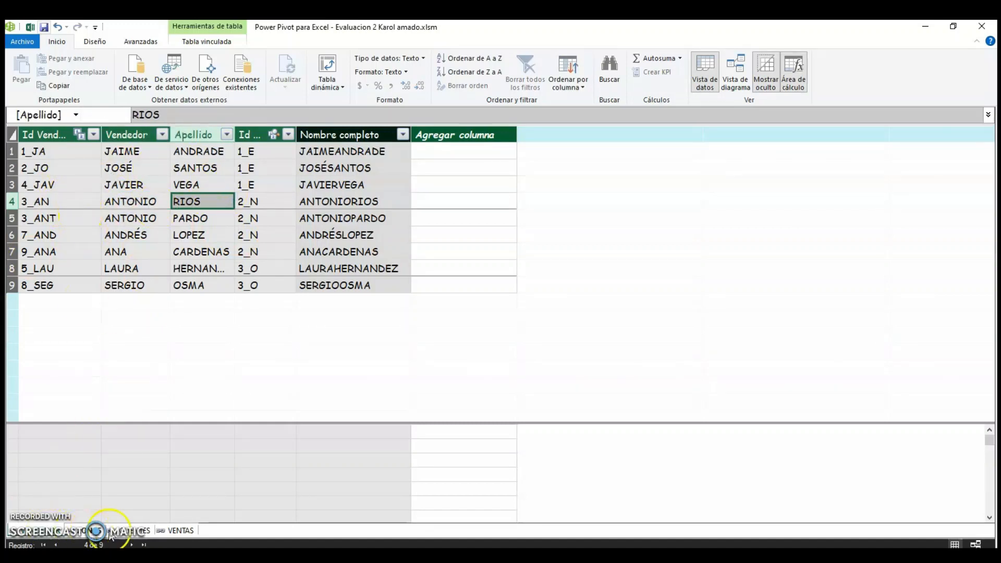
{"action": "left_click", "coordinate": [46, 213]}
{"action": "left_click", "coordinate": [322, 201]}
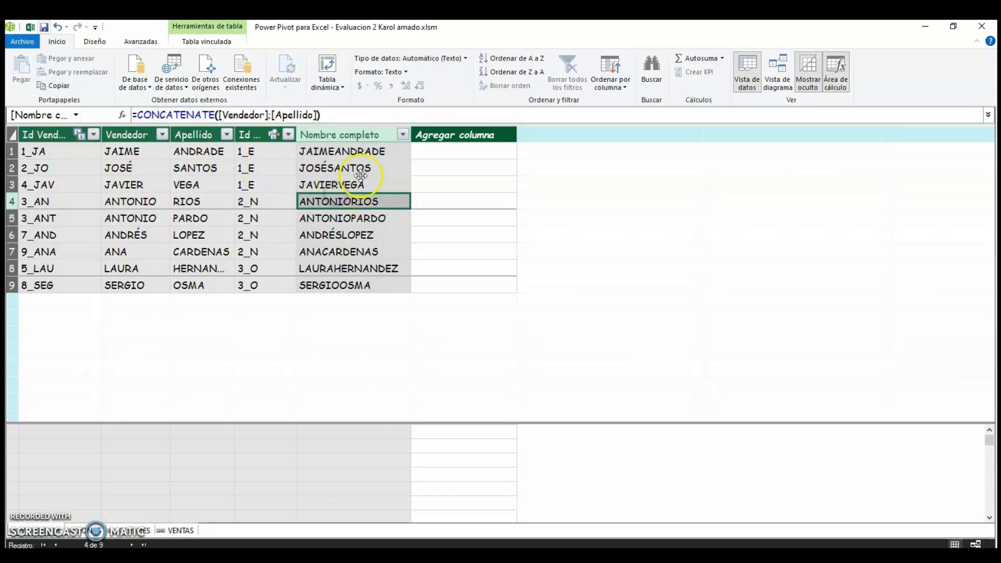
{"action": "left_click", "coordinate": [348, 151]}
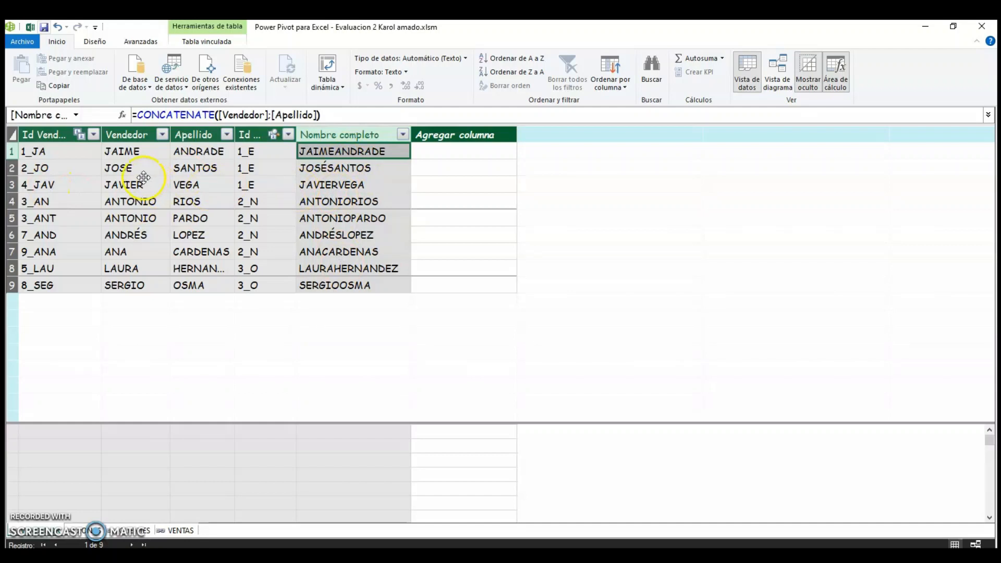
{"action": "left_click", "coordinate": [134, 163]}
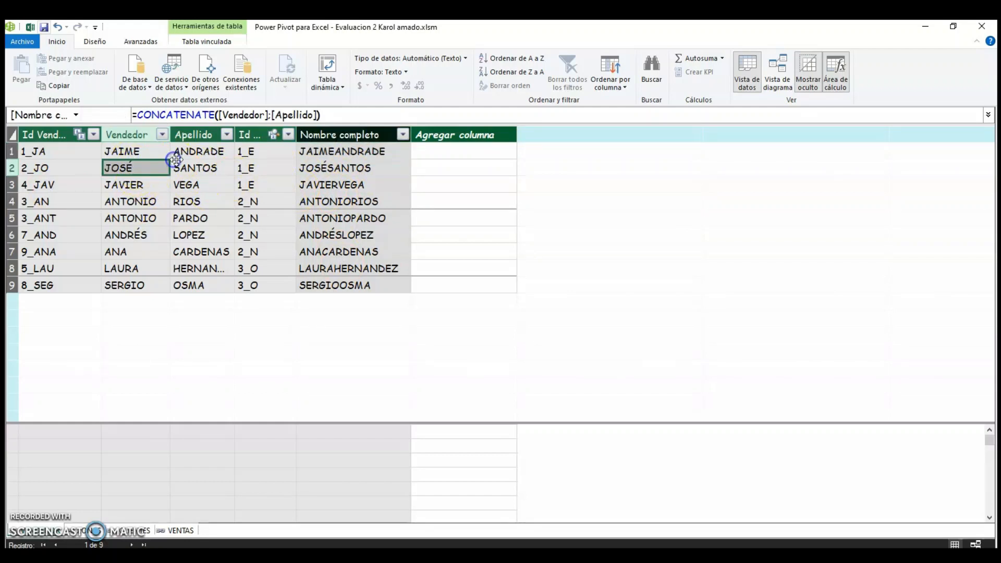
{"action": "left_click", "coordinate": [175, 160]}
{"action": "left_click", "coordinate": [163, 155]}
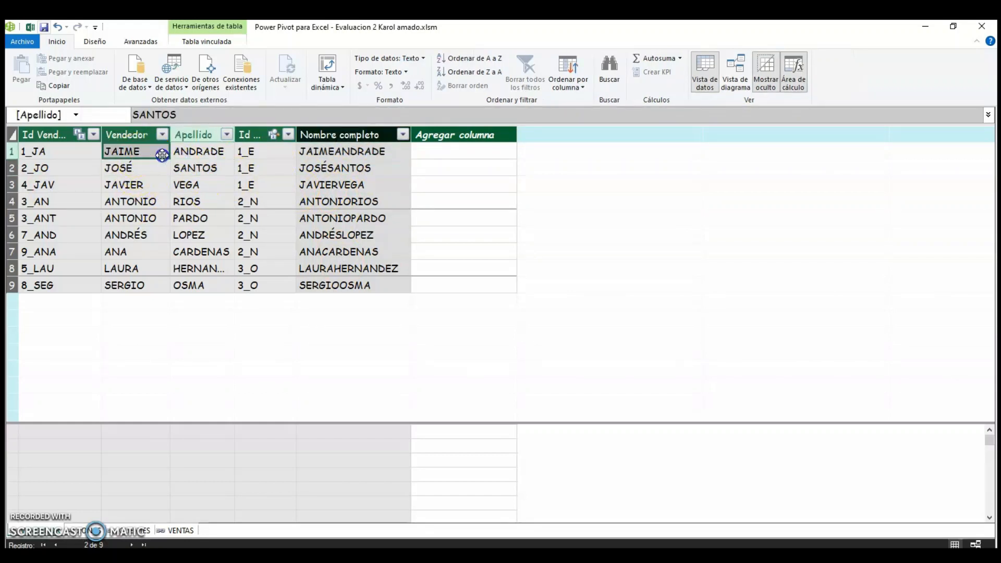
{"action": "left_click", "coordinate": [354, 158]}
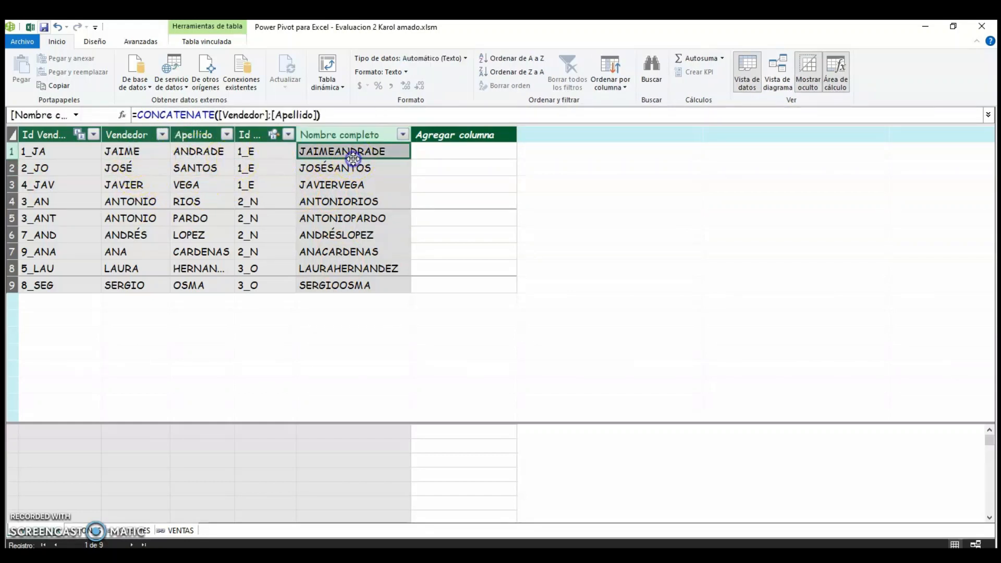
{"action": "left_click", "coordinate": [128, 153]}
{"action": "left_click", "coordinate": [186, 151]}
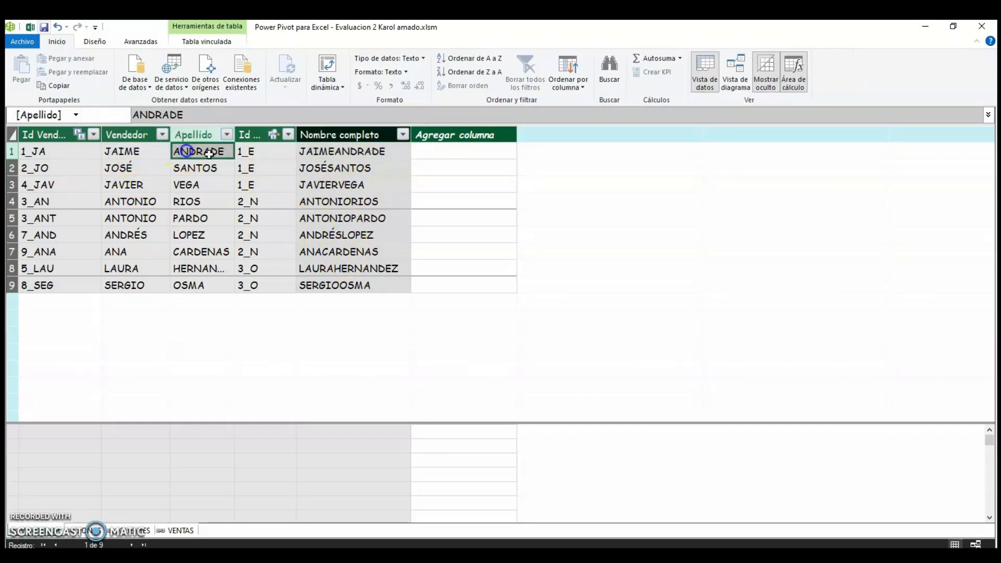
{"action": "left_click", "coordinate": [325, 151]}
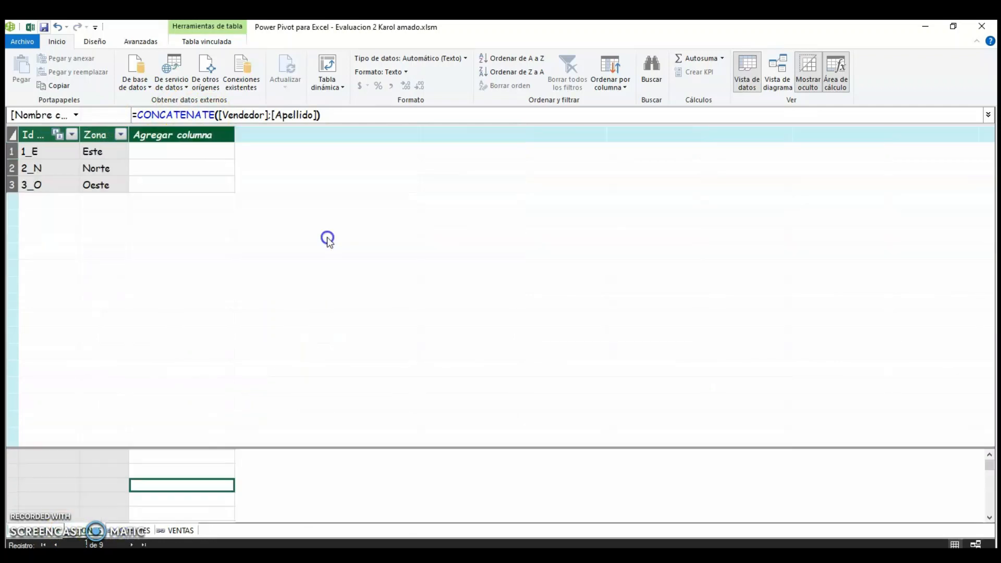
Inspect the Clientes table's Mayor de edad IF formula against the EDAD values.
{"action": "left_click", "coordinate": [243, 327]}
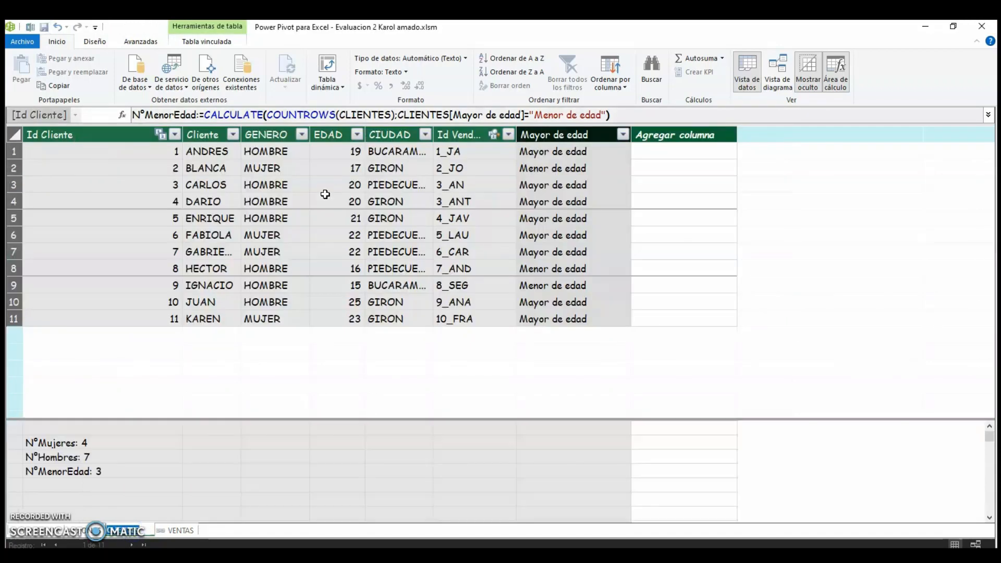
{"action": "left_click", "coordinate": [319, 223]}
{"action": "left_click", "coordinate": [562, 173]}
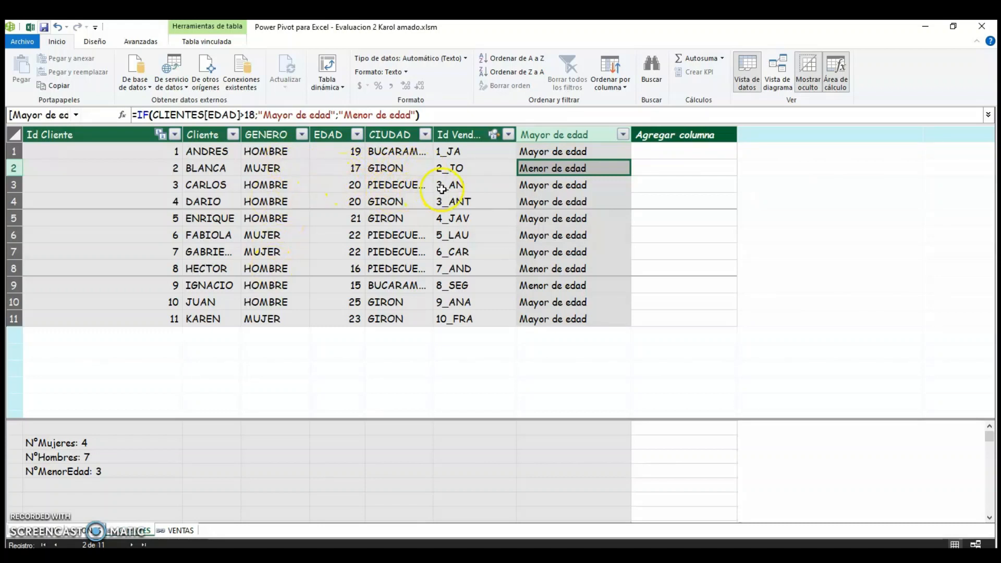
{"action": "left_click", "coordinate": [563, 203]}
{"action": "left_click", "coordinate": [568, 168]}
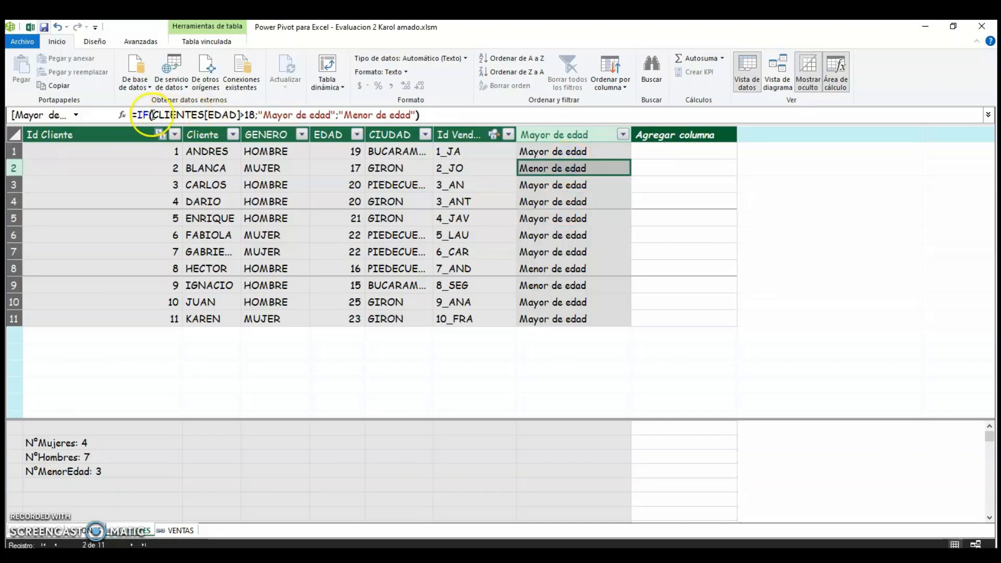
{"action": "left_click", "coordinate": [152, 115]}
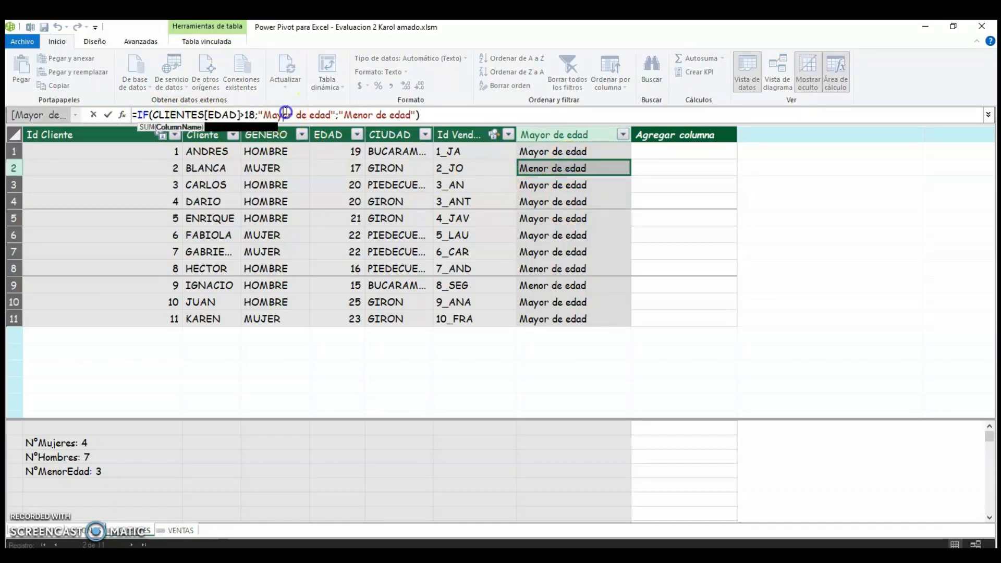
{"action": "left_click", "coordinate": [240, 114]}
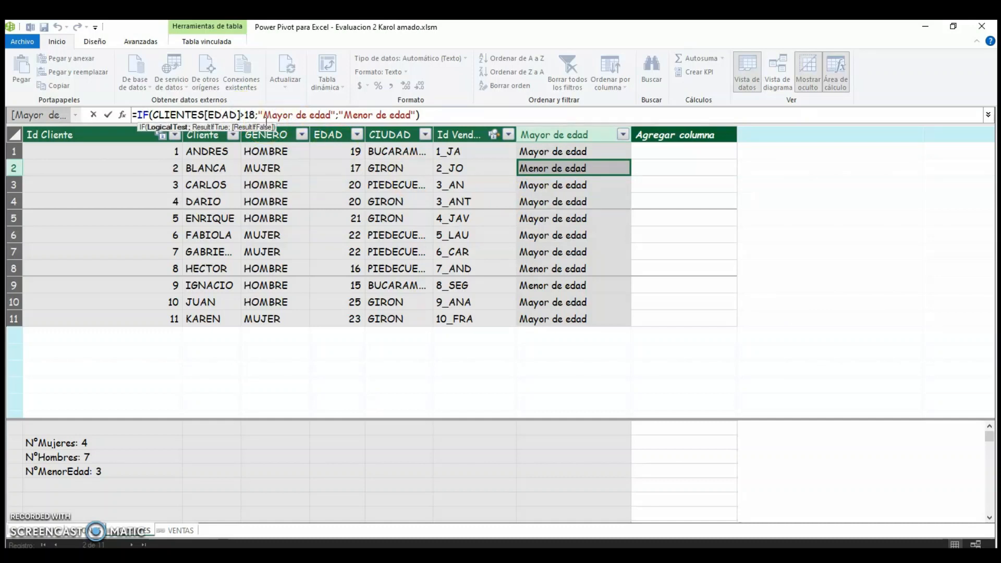
{"action": "left_click", "coordinate": [237, 114]}
{"action": "left_click", "coordinate": [355, 167]}
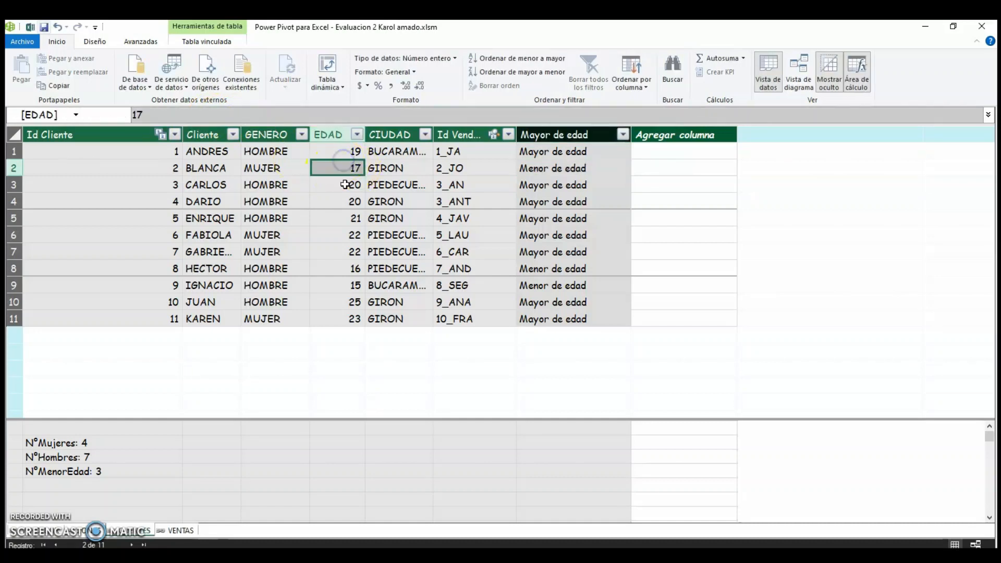
{"action": "left_click", "coordinate": [537, 167]}
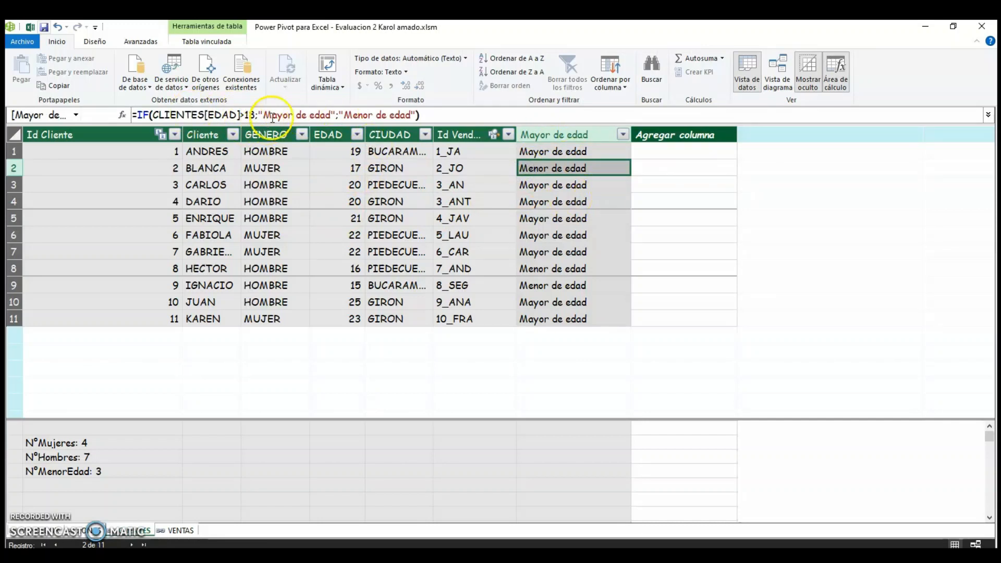
{"action": "left_click", "coordinate": [310, 115]}
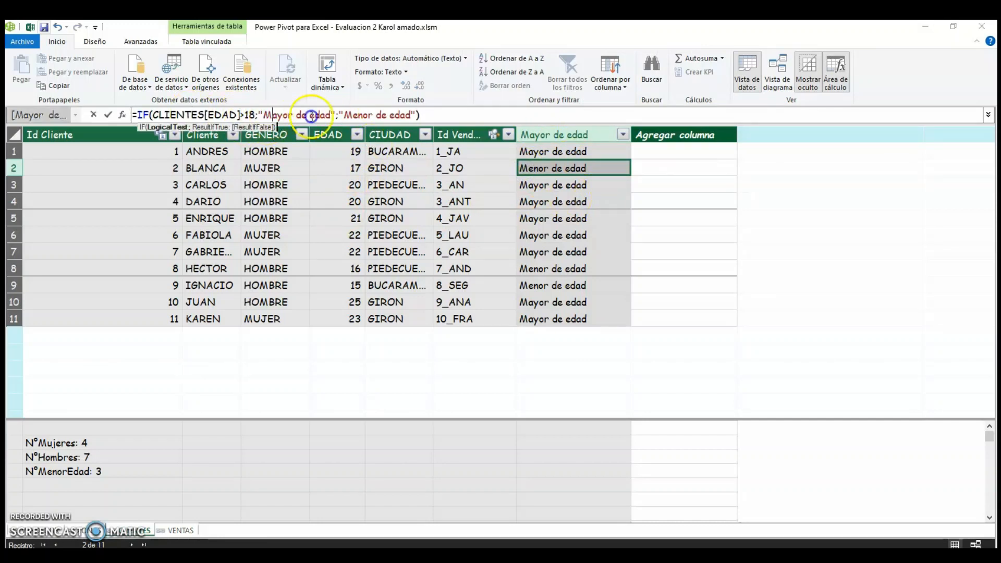
{"action": "left_click", "coordinate": [368, 115]}
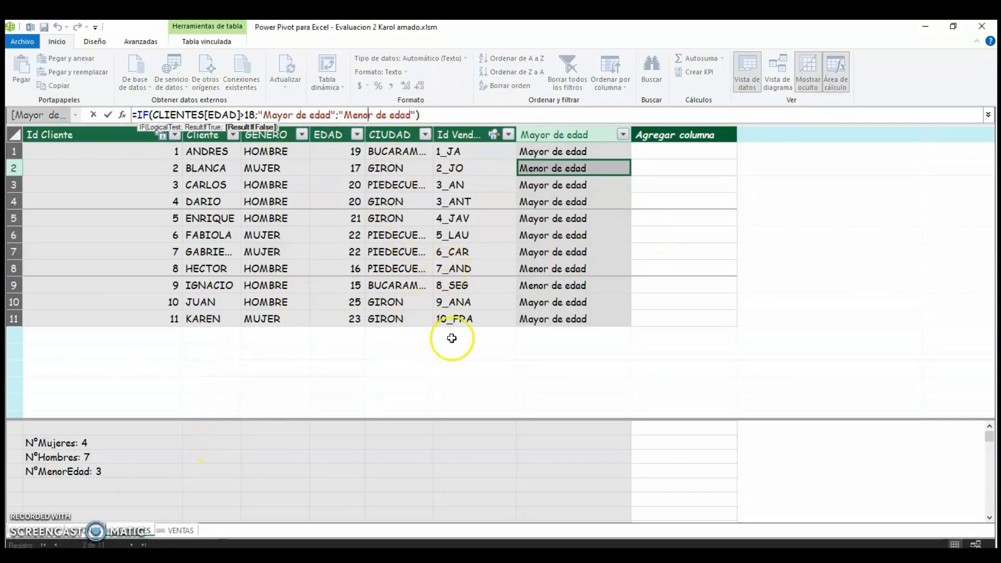
Open the Ventas table and rename the Precio con IVA column to IVA.
{"action": "left_click", "coordinate": [175, 531]}
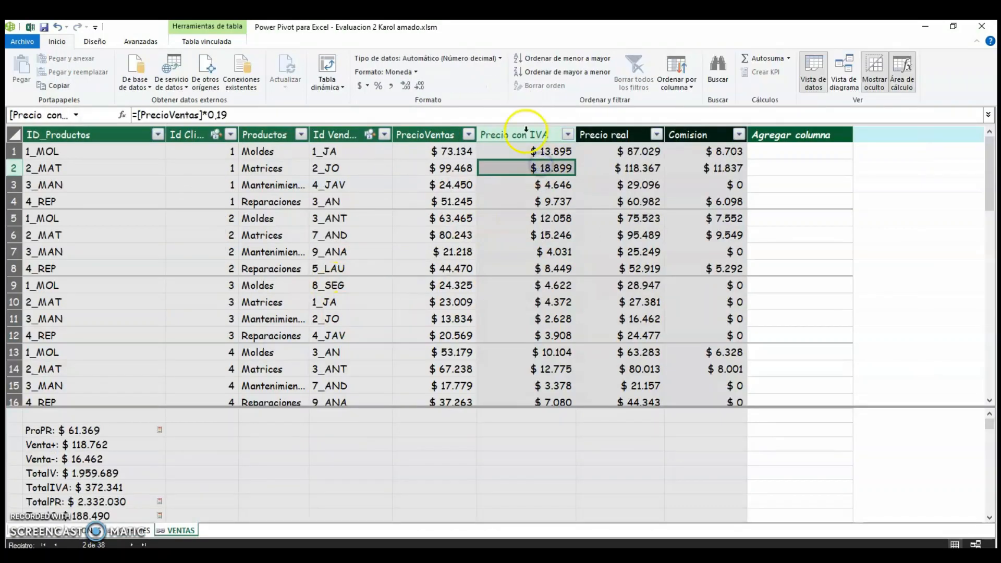
{"action": "left_click", "coordinate": [532, 135]}
{"action": "left_click", "coordinate": [532, 135]}
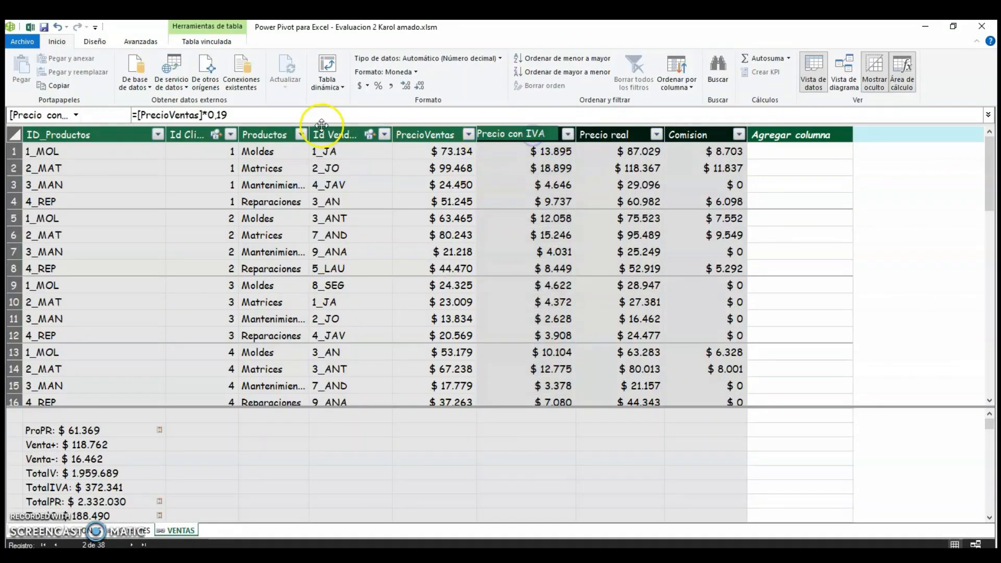
{"action": "left_click", "coordinate": [527, 134]}
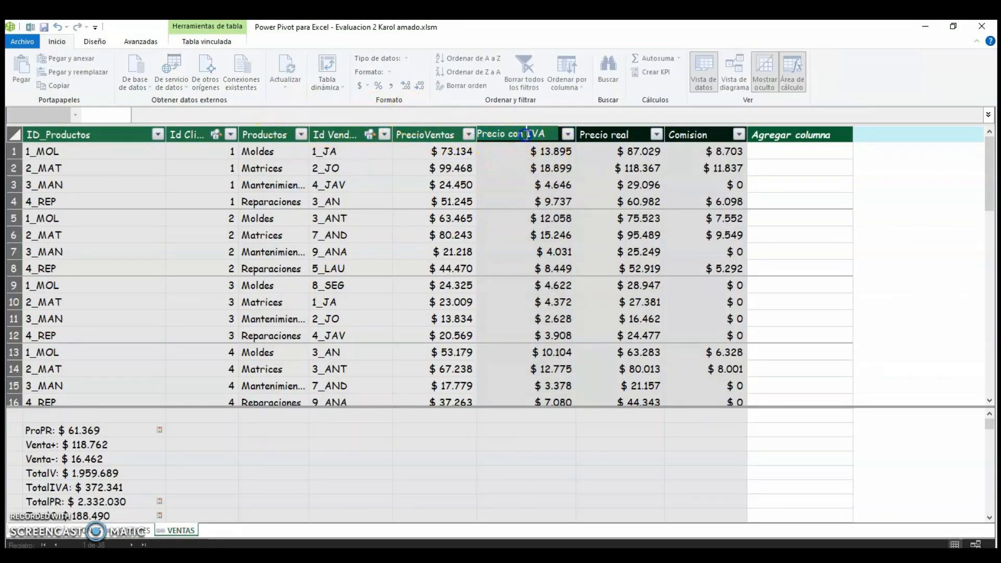
{"action": "key", "text": "BackSpace"}
{"action": "key", "text": "BackSpace"}
{"action": "key", "text": "BackSpace"}
{"action": "key", "text": "BackSpace"}
{"action": "key", "text": "BackSpace"}
{"action": "key", "text": "BackSpace"}
{"action": "key", "text": "BackSpace"}
{"action": "key", "text": "BackSpace"}
{"action": "key", "text": "BackSpace"}
{"action": "key", "text": "BackSpace"}
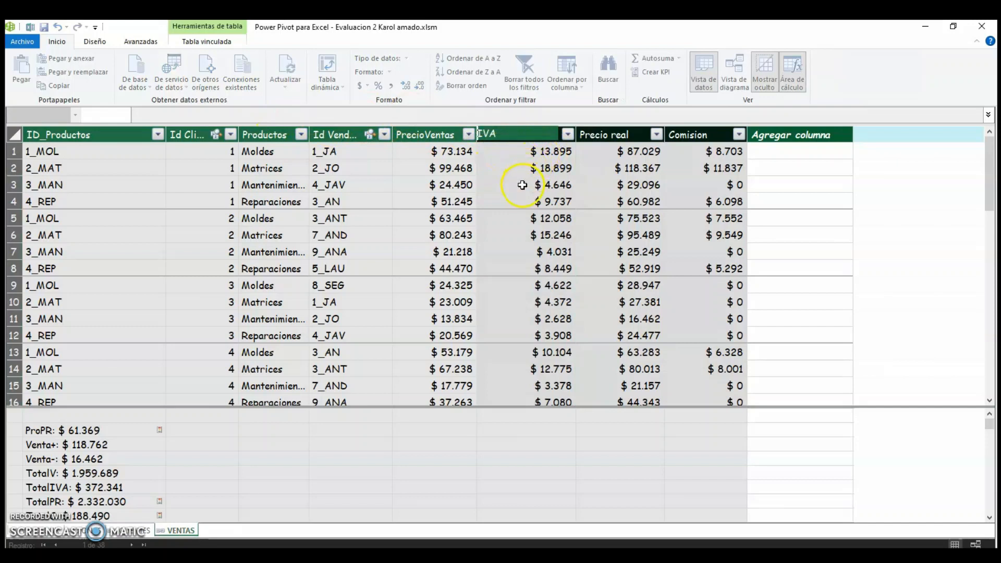
{"action": "left_click", "coordinate": [522, 186]}
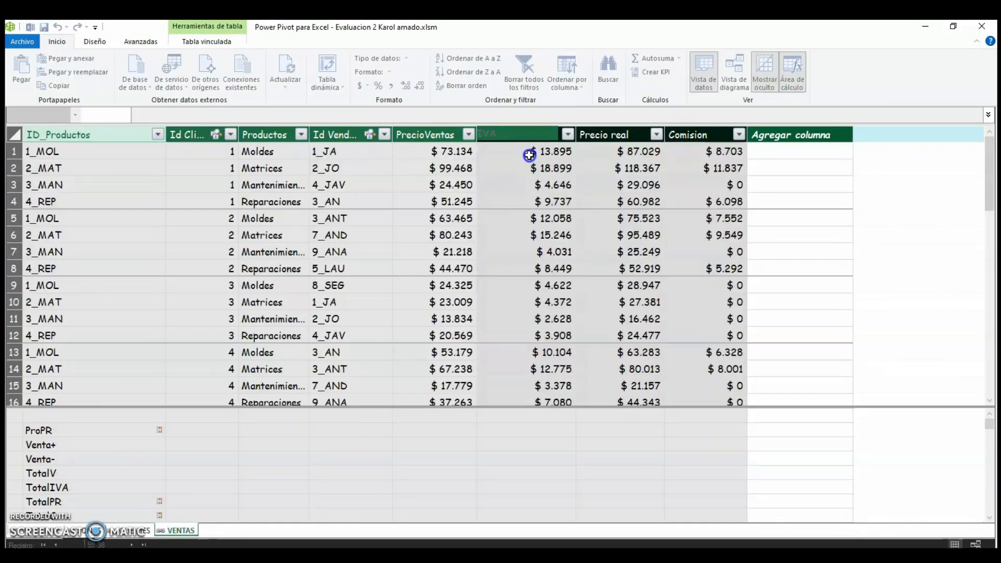
Inspect the formulas of the IVA and Precio real calculated columns in the Ventas table.
{"action": "left_click", "coordinate": [530, 152]}
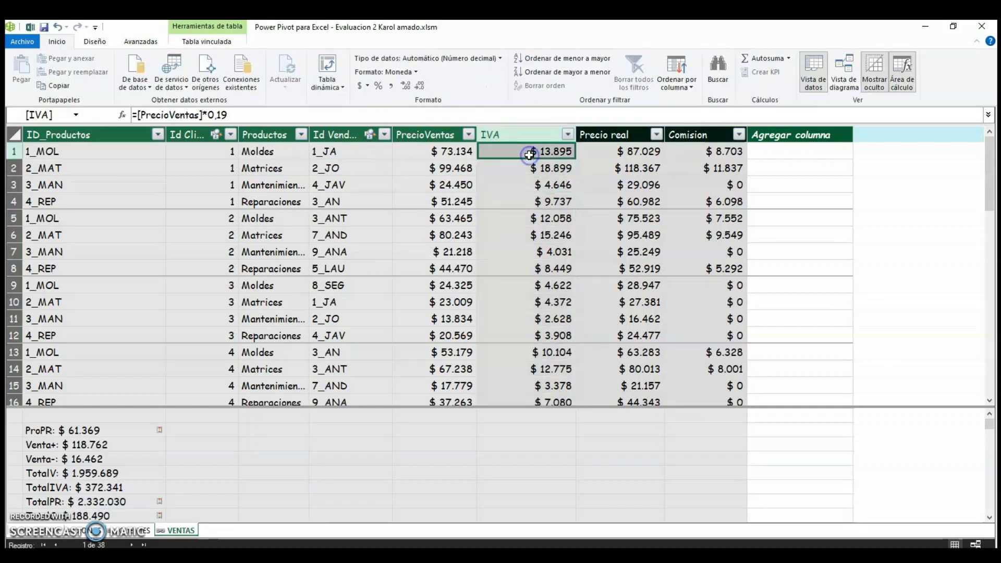
{"action": "left_click", "coordinate": [255, 112]}
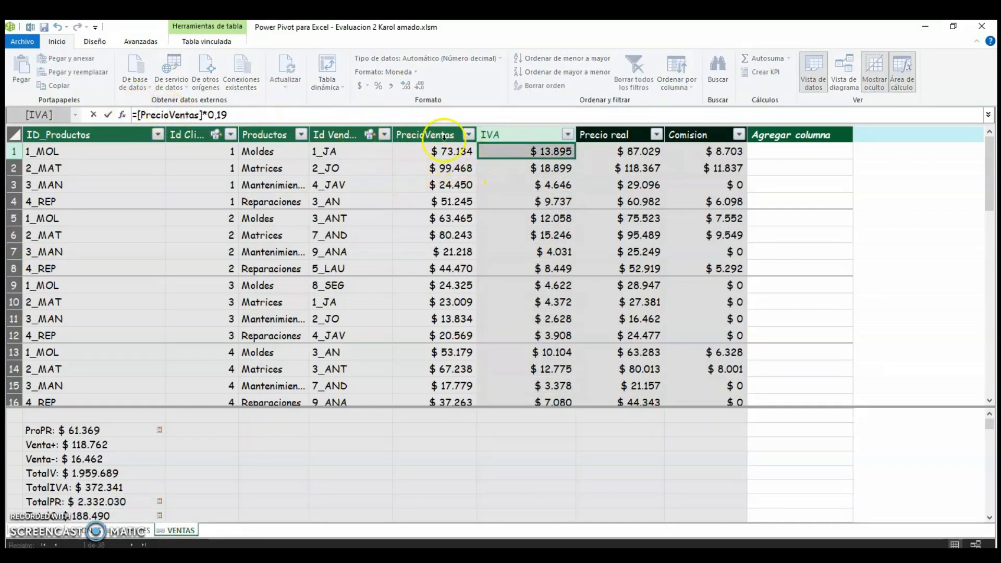
{"action": "left_click", "coordinate": [632, 176]}
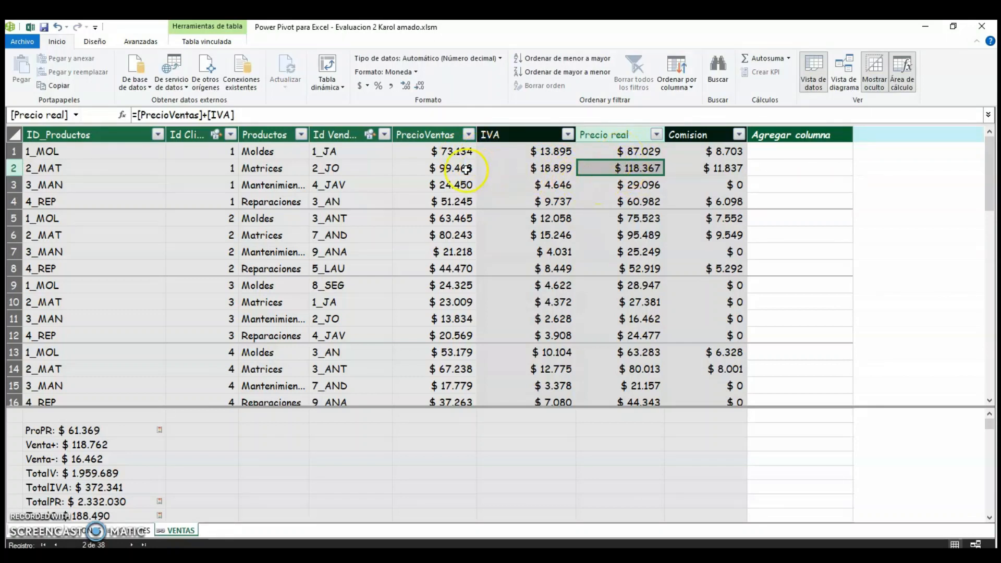
{"action": "left_click", "coordinate": [455, 170]}
{"action": "left_click", "coordinate": [519, 170]}
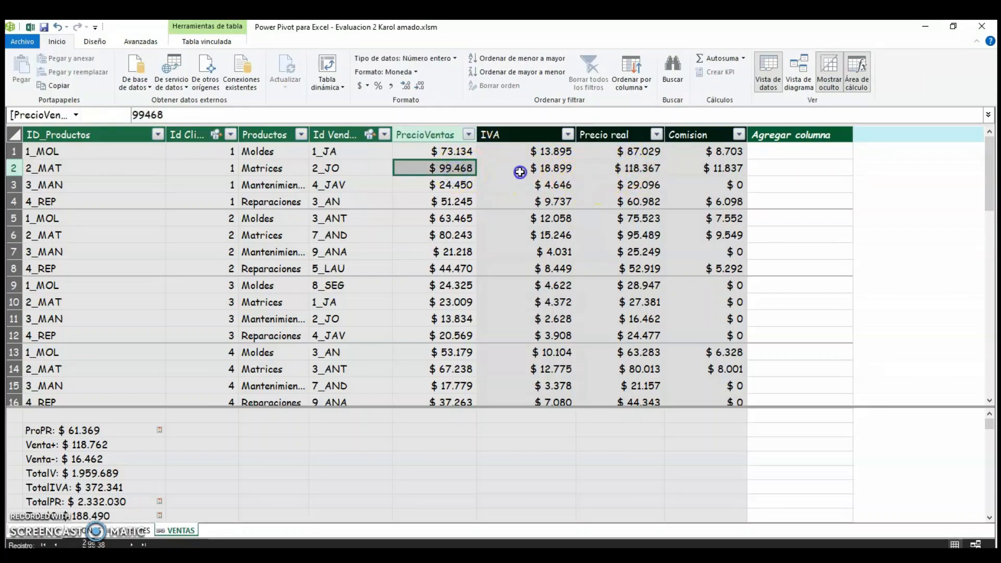
{"action": "left_click", "coordinate": [626, 174]}
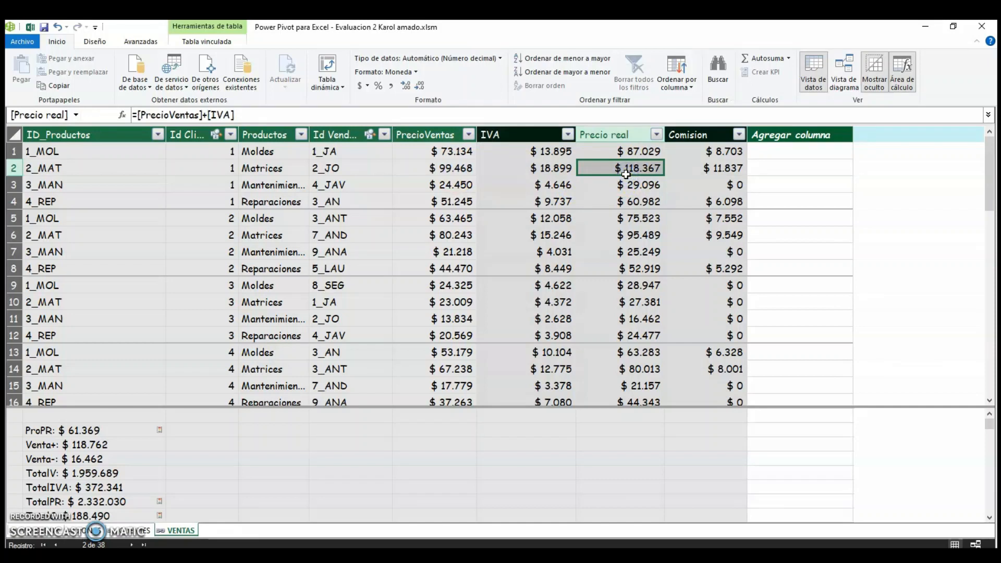
Inspect the Comision column's IF formula with its 50000 threshold and 0,10 rate.
{"action": "left_click", "coordinate": [697, 170]}
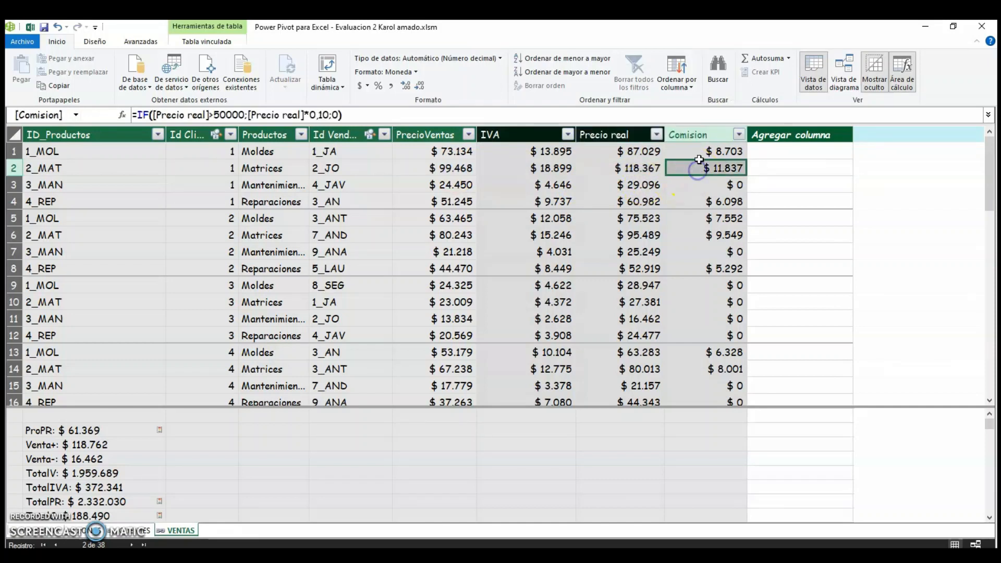
{"action": "left_click", "coordinate": [700, 153]}
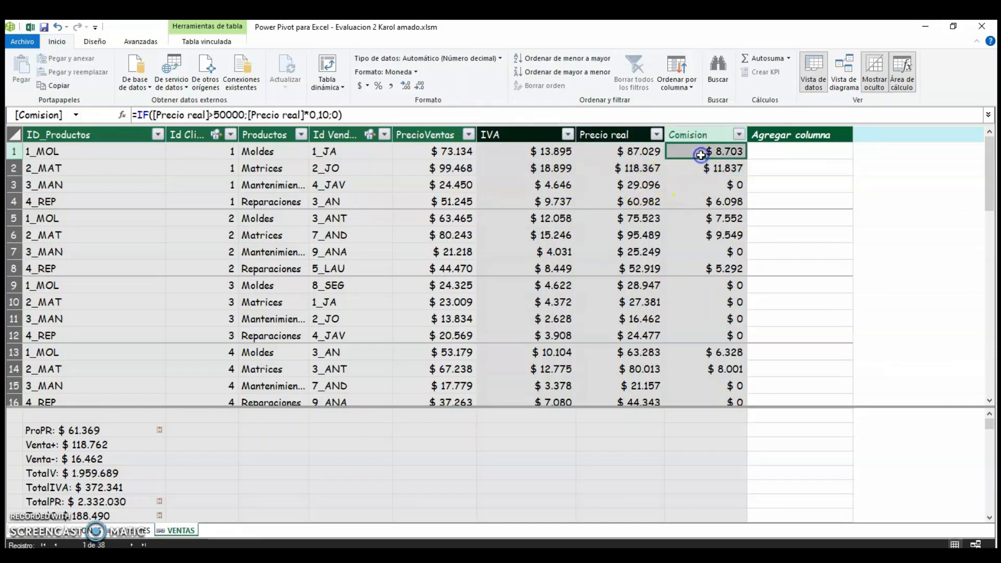
{"action": "left_click", "coordinate": [220, 115]}
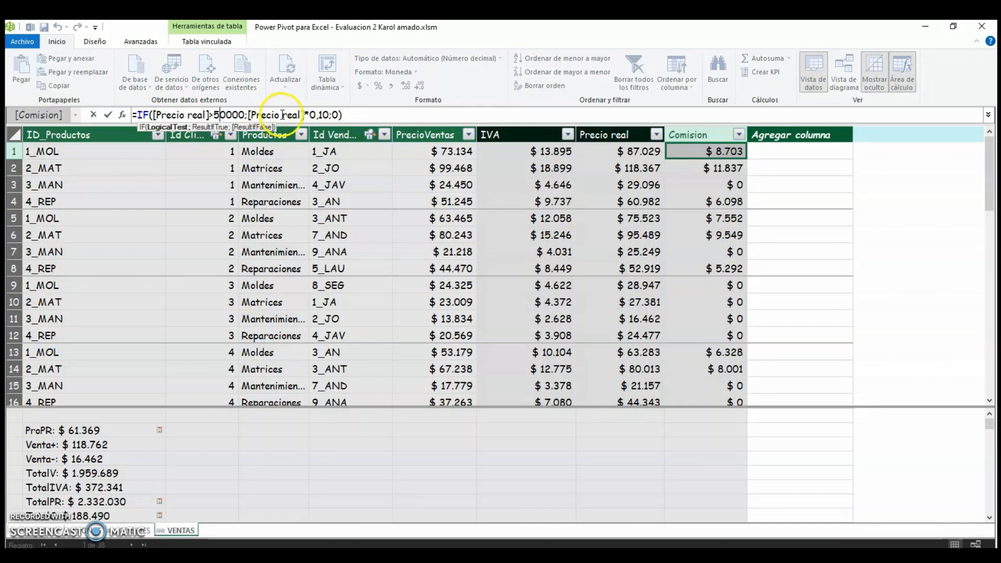
{"action": "left_click", "coordinate": [316, 115]}
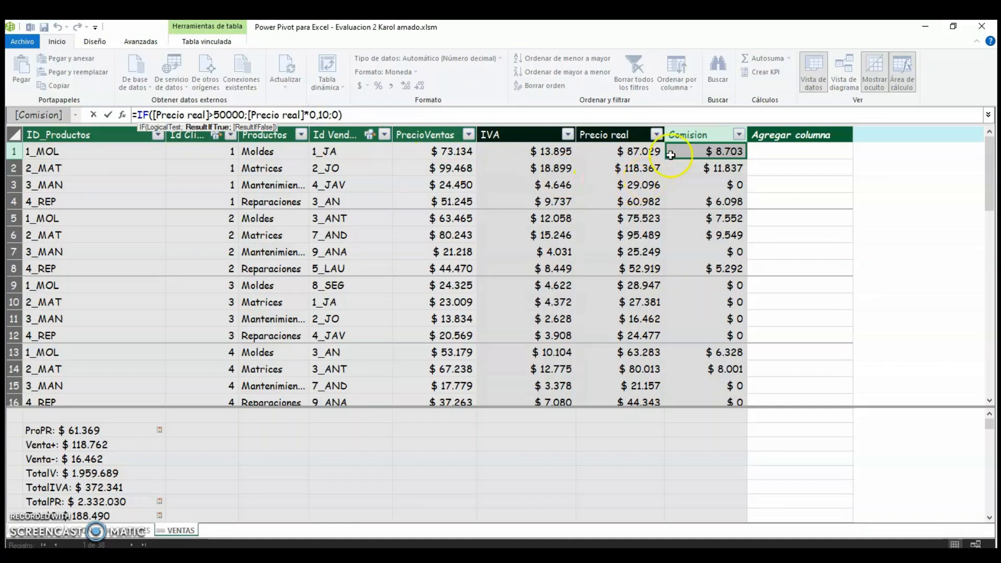
{"action": "left_click", "coordinate": [335, 115]}
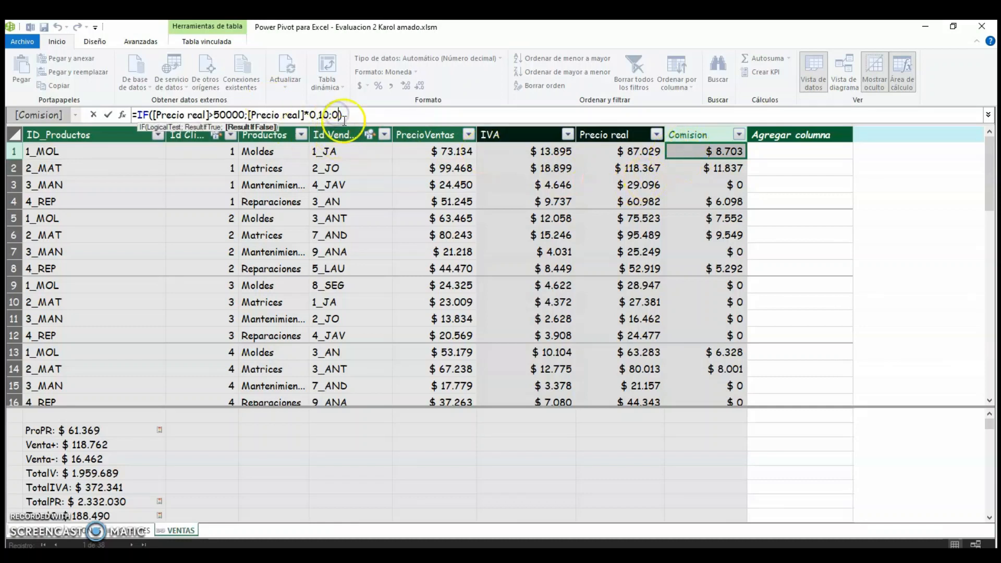
{"action": "left_click", "coordinate": [358, 116]}
Browse the Ventas rows comparing the Precio real, IVA and Comision values.
{"action": "left_click", "coordinate": [587, 219]}
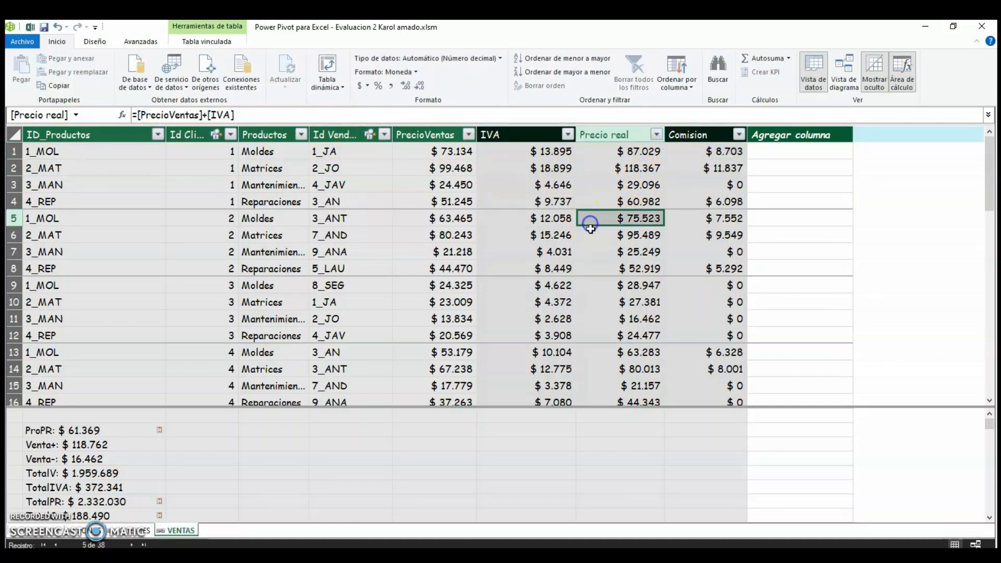
{"action": "scroll", "coordinate": [693, 224], "scroll_direction": "down", "scroll_amount": 2}
{"action": "scroll", "coordinate": [700, 244], "scroll_direction": "down", "scroll_amount": 3}
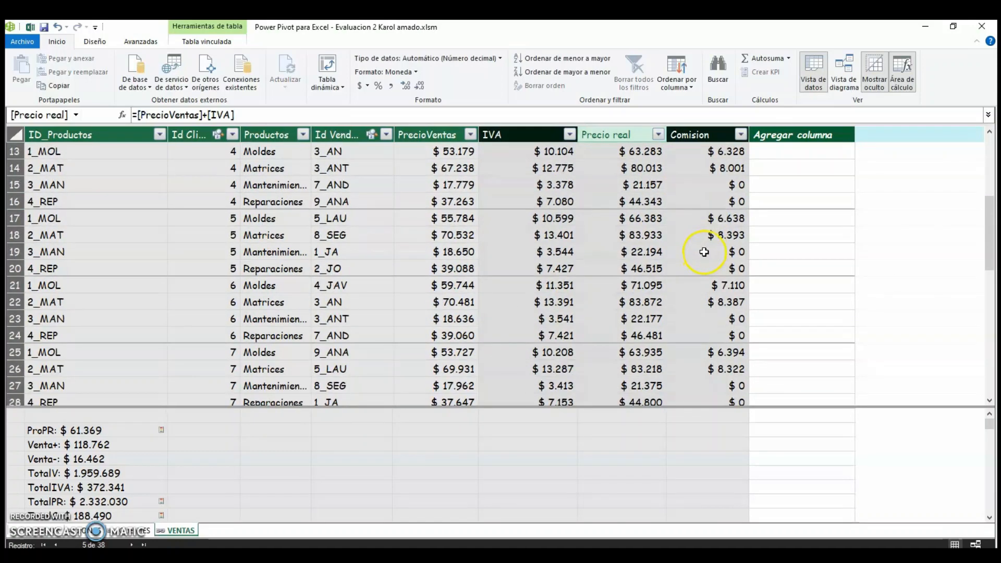
{"action": "scroll", "coordinate": [713, 258], "scroll_direction": "up", "scroll_amount": 2}
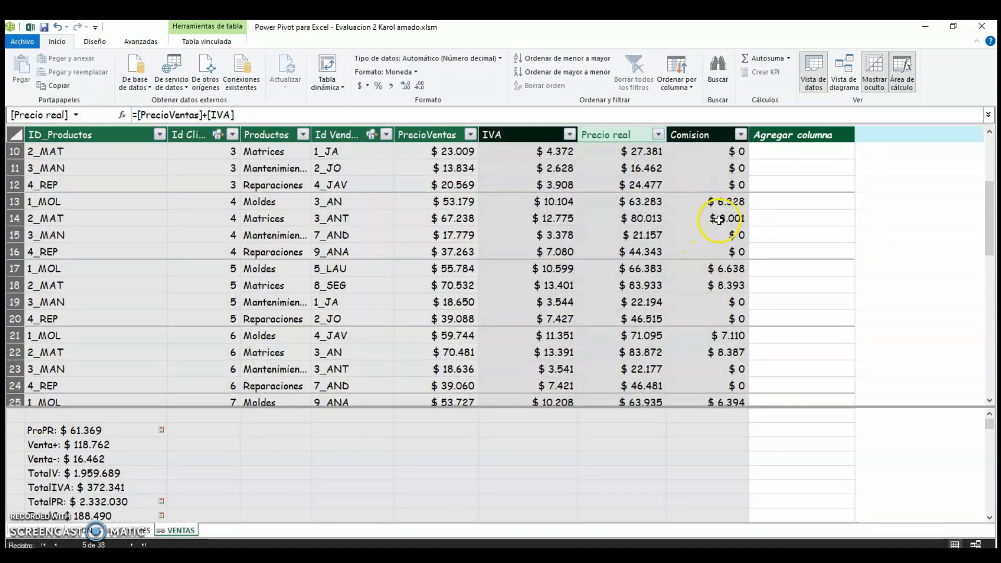
{"action": "scroll", "coordinate": [615, 245], "scroll_direction": "down", "scroll_amount": 1}
{"action": "scroll", "coordinate": [393, 280], "scroll_direction": "up", "scroll_amount": 4}
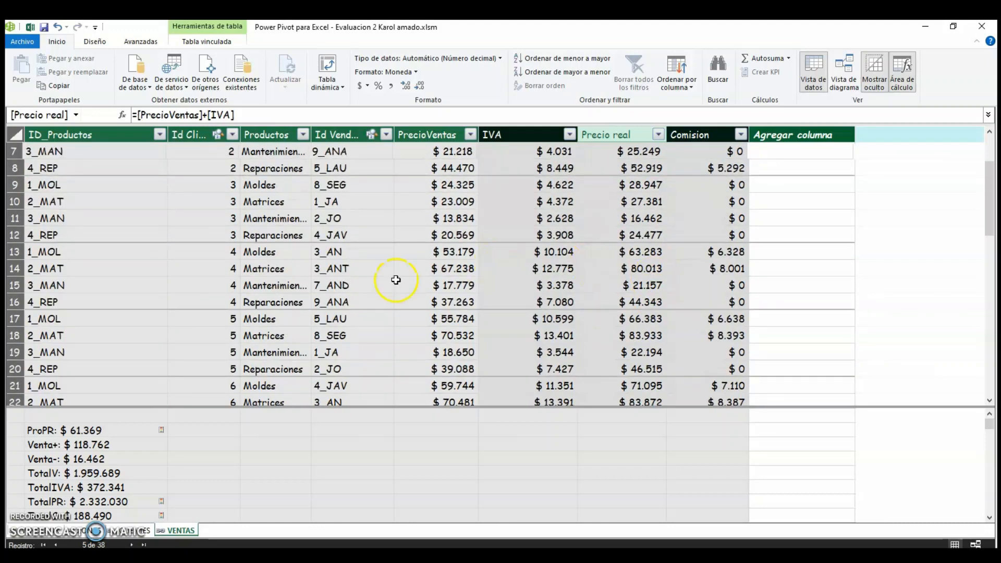
{"action": "scroll", "coordinate": [375, 269], "scroll_direction": "up", "scroll_amount": 1}
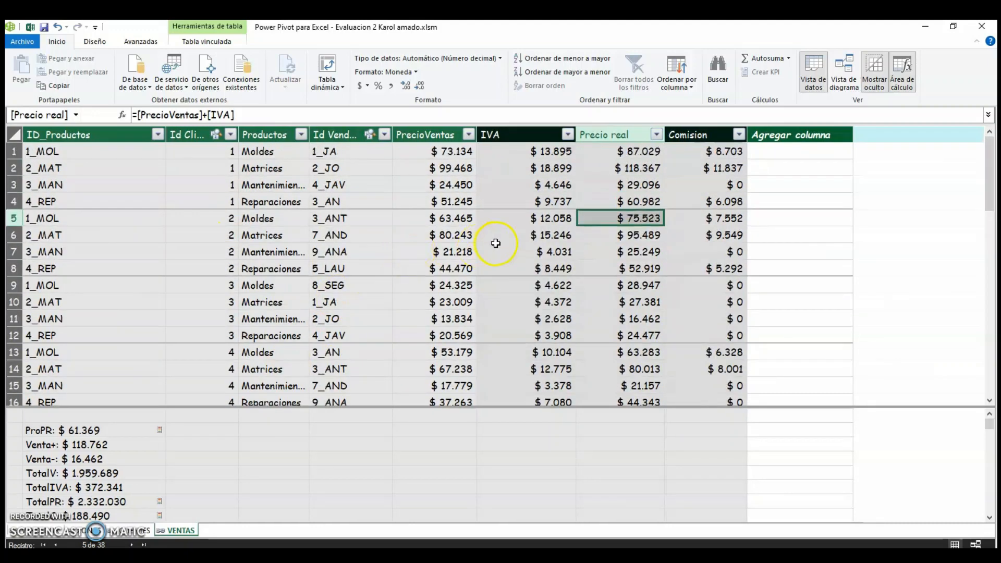
{"action": "left_click", "coordinate": [545, 218]}
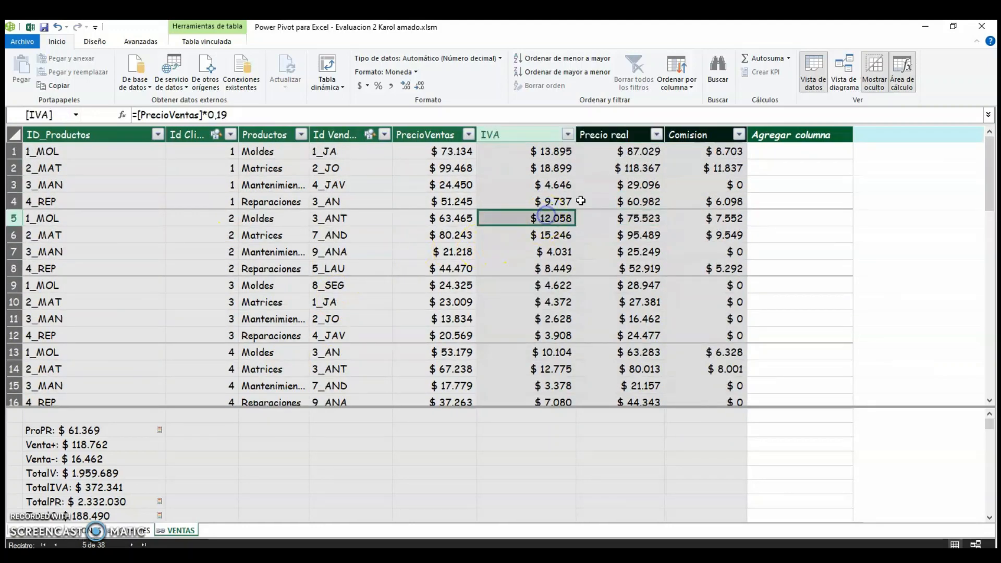
Inspect the ProPR AVERAGE and Venta+ MAX measures in the calculation area.
{"action": "left_click", "coordinate": [208, 456]}
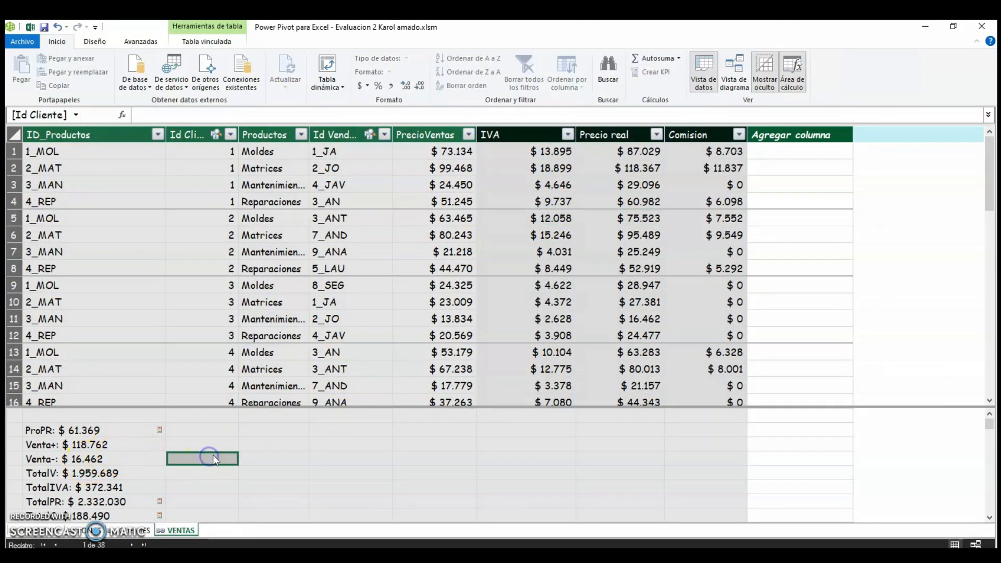
{"action": "left_click", "coordinate": [91, 434]}
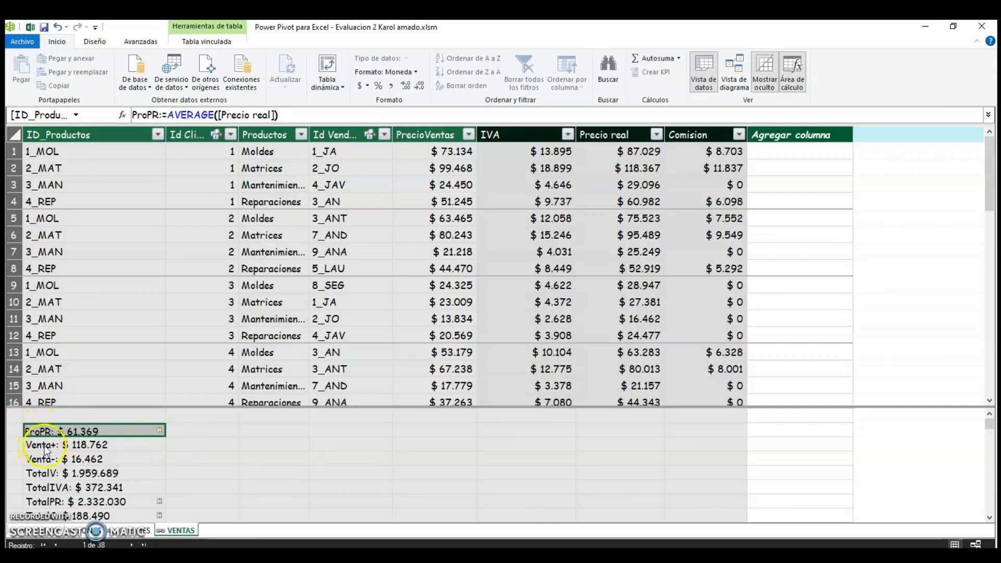
{"action": "left_click", "coordinate": [201, 115]}
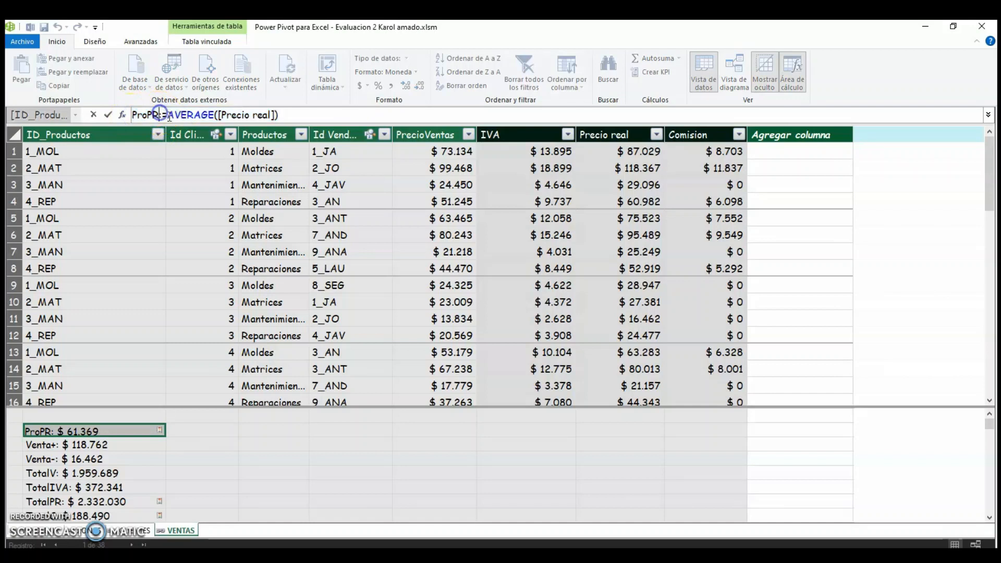
{"action": "left_click", "coordinate": [177, 115]}
{"action": "left_click", "coordinate": [212, 116]}
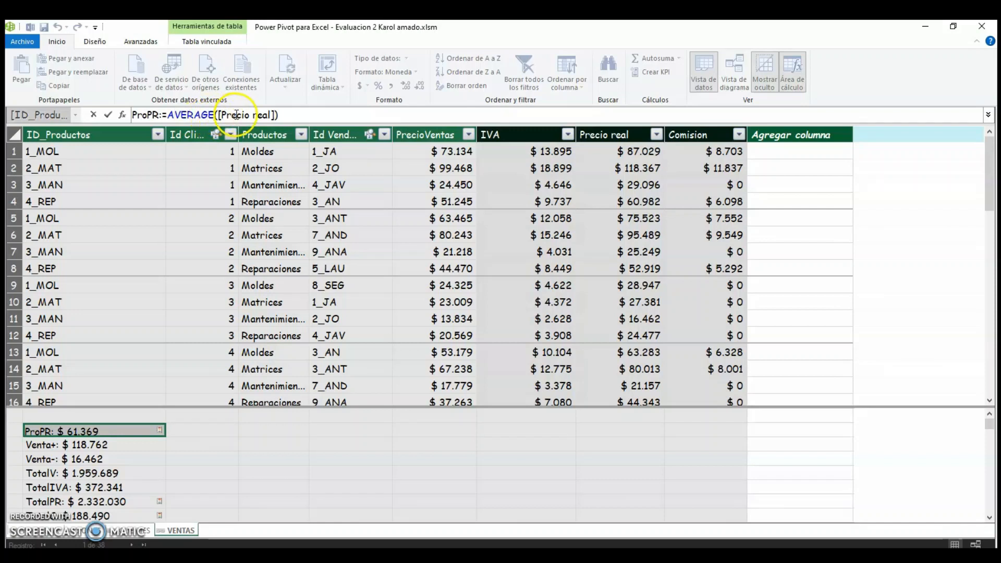
{"action": "left_click", "coordinate": [92, 448]}
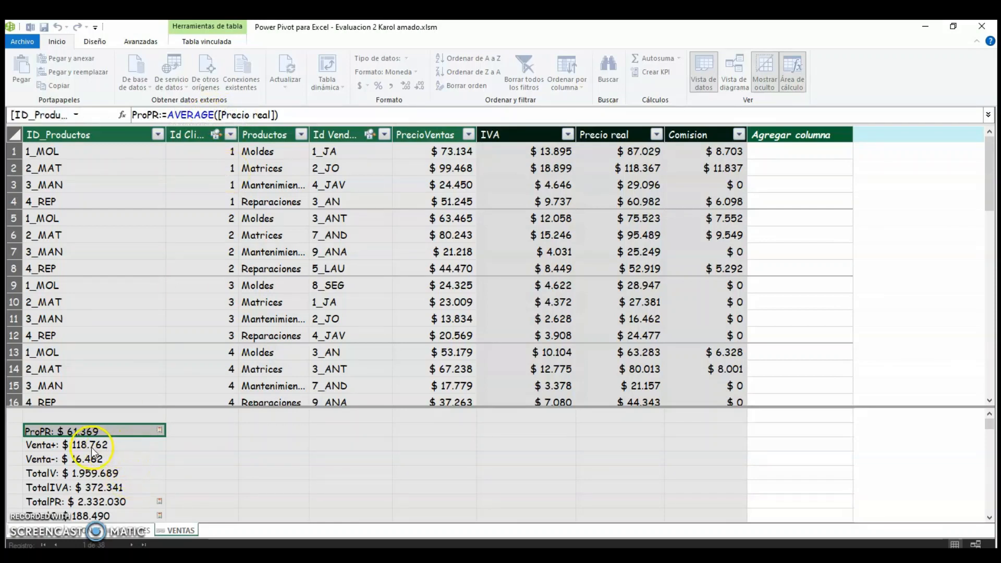
{"action": "left_click", "coordinate": [140, 116]}
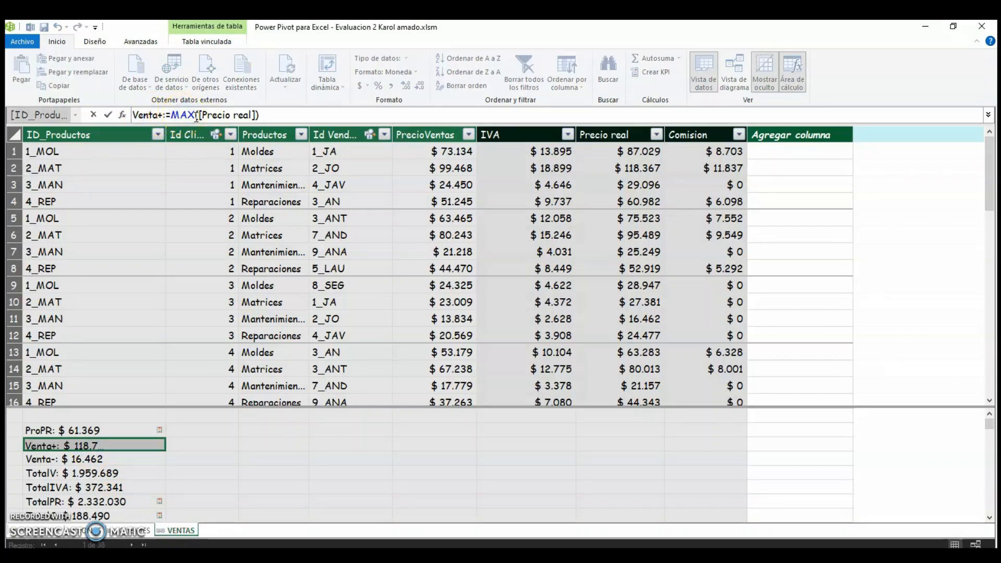
Inspect the Venta-, TotalV, TotalIVA, TotalPR and TotalC measure formulas in the calculation area.
{"action": "left_click", "coordinate": [108, 459]}
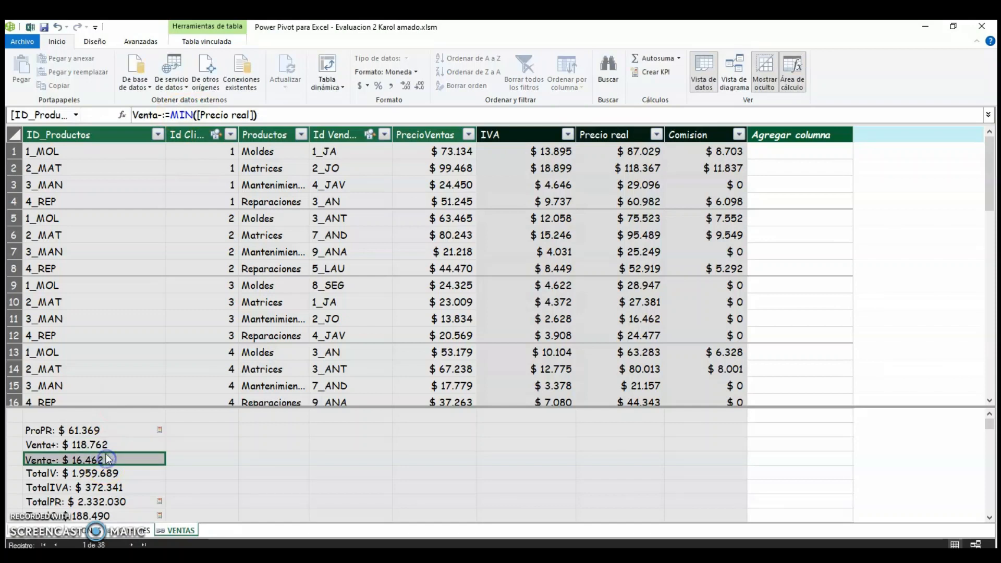
{"action": "left_click", "coordinate": [193, 115]}
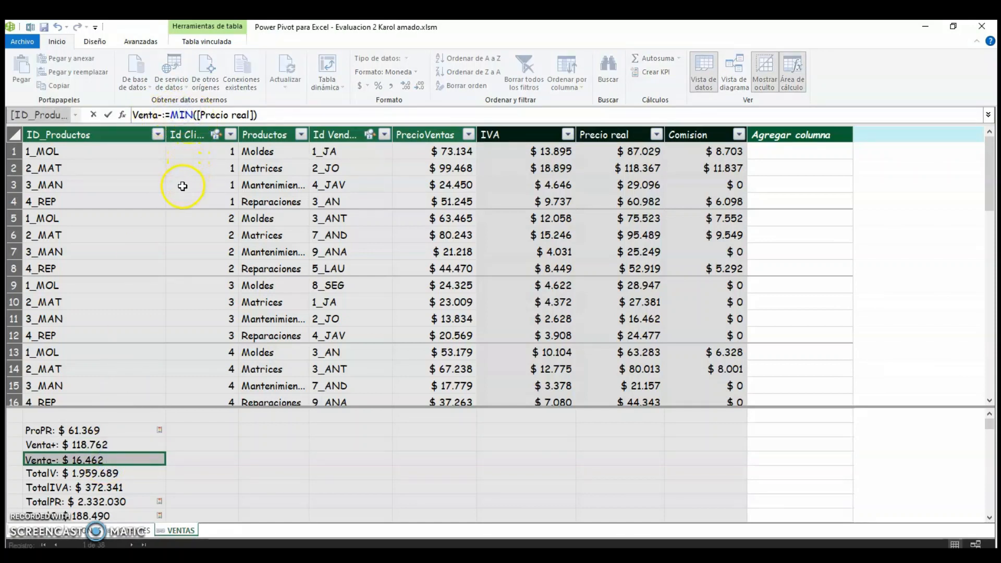
{"action": "left_click", "coordinate": [108, 475]}
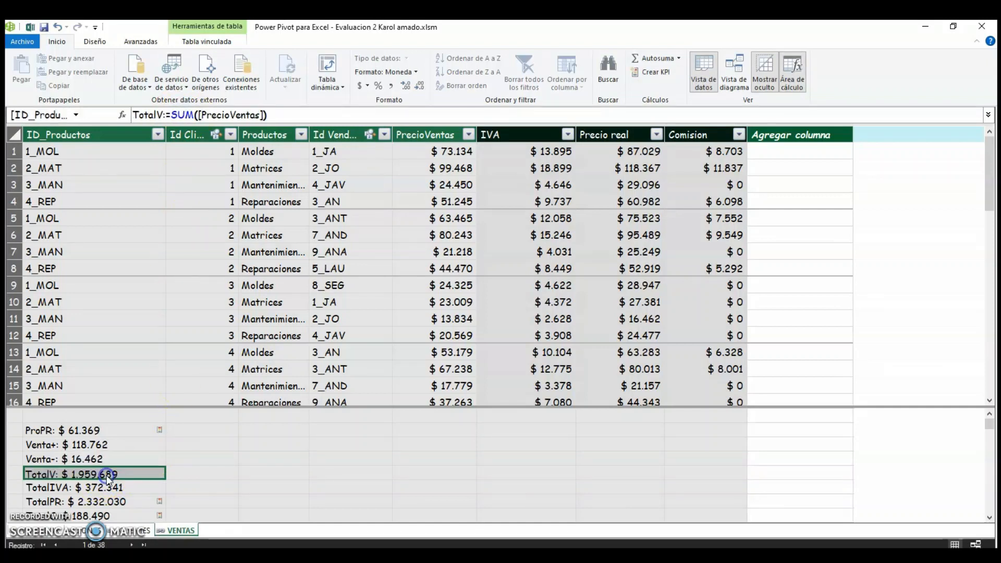
{"action": "left_click", "coordinate": [178, 114]}
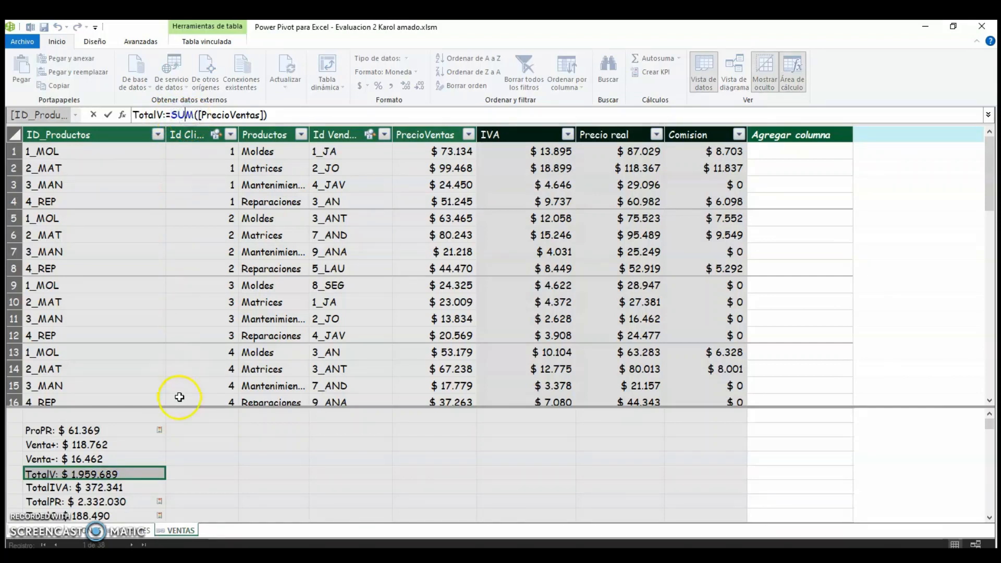
{"action": "left_click", "coordinate": [112, 490]}
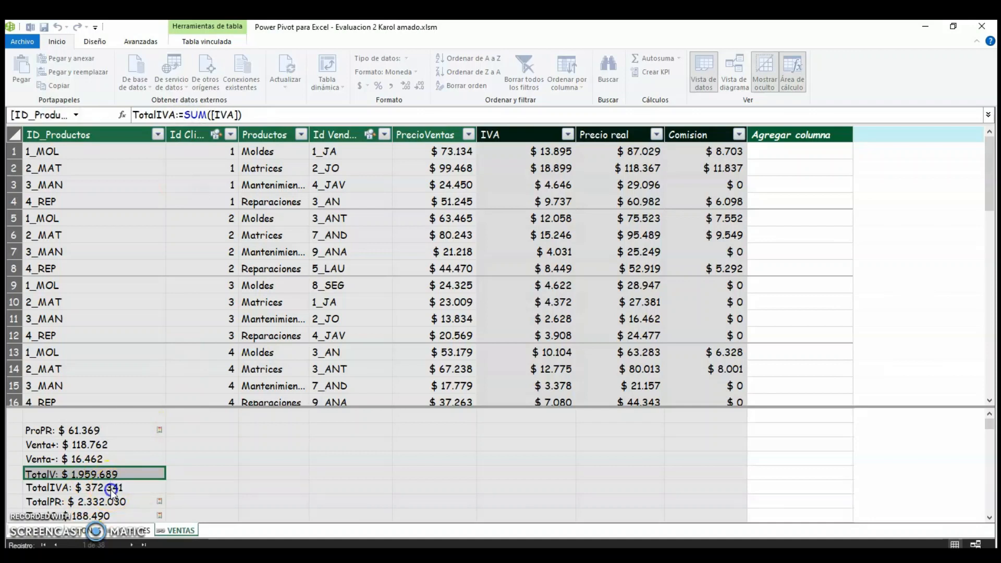
{"action": "scroll", "coordinate": [70, 472], "scroll_direction": "down", "scroll_amount": 1}
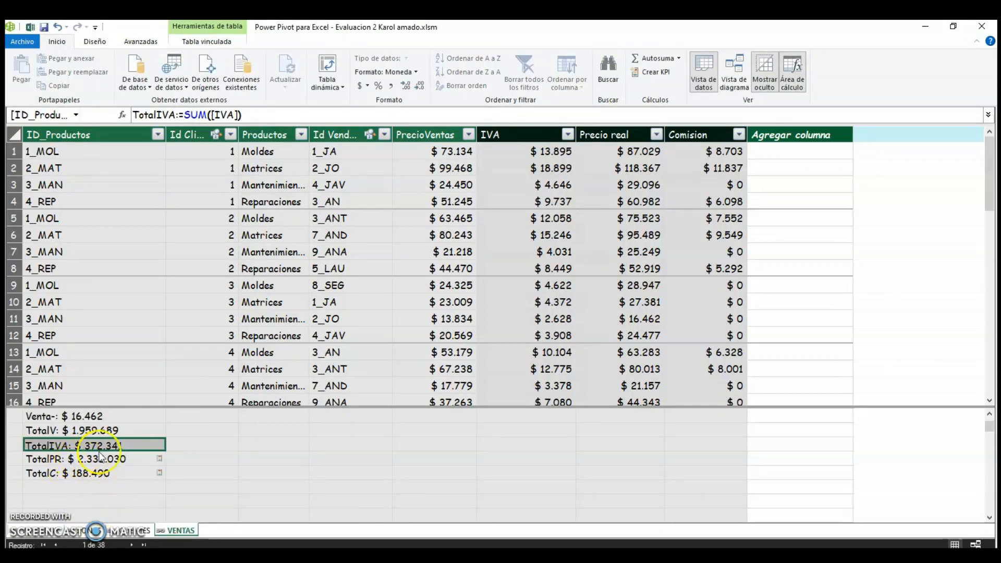
{"action": "left_click", "coordinate": [66, 460]}
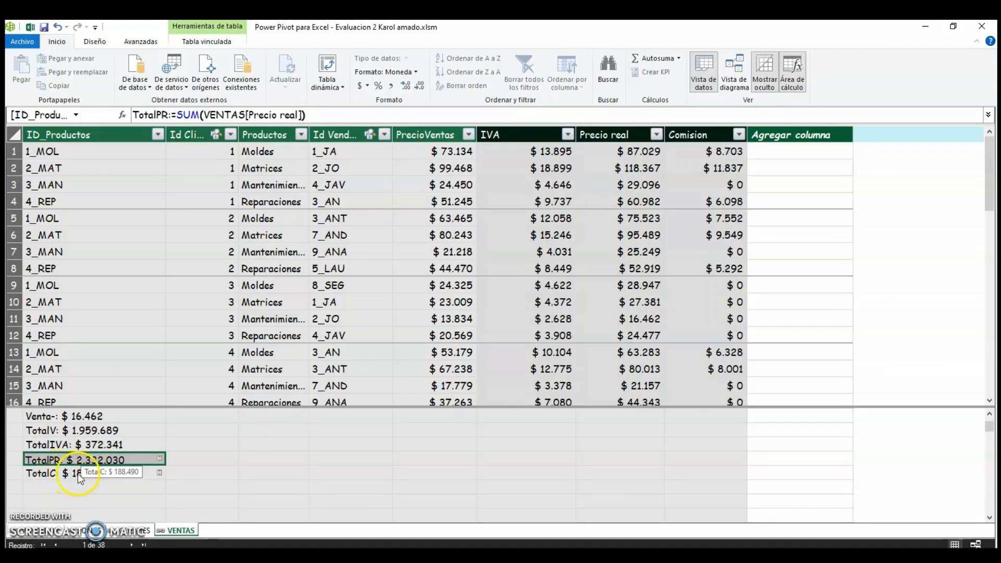
{"action": "left_click", "coordinate": [79, 474]}
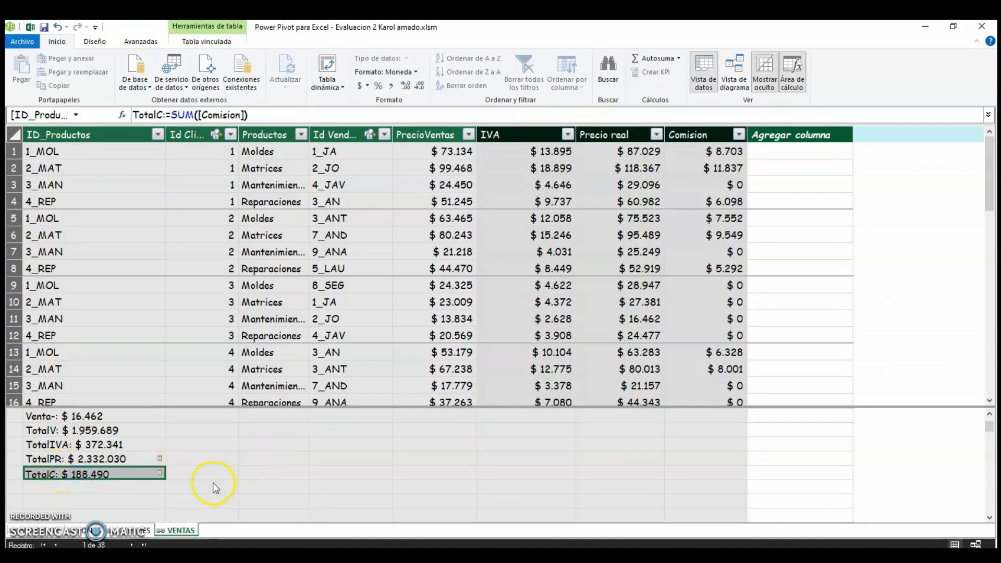
Browse the Ventas table cells and the measures listed in the calculation area.
{"action": "left_click", "coordinate": [234, 461]}
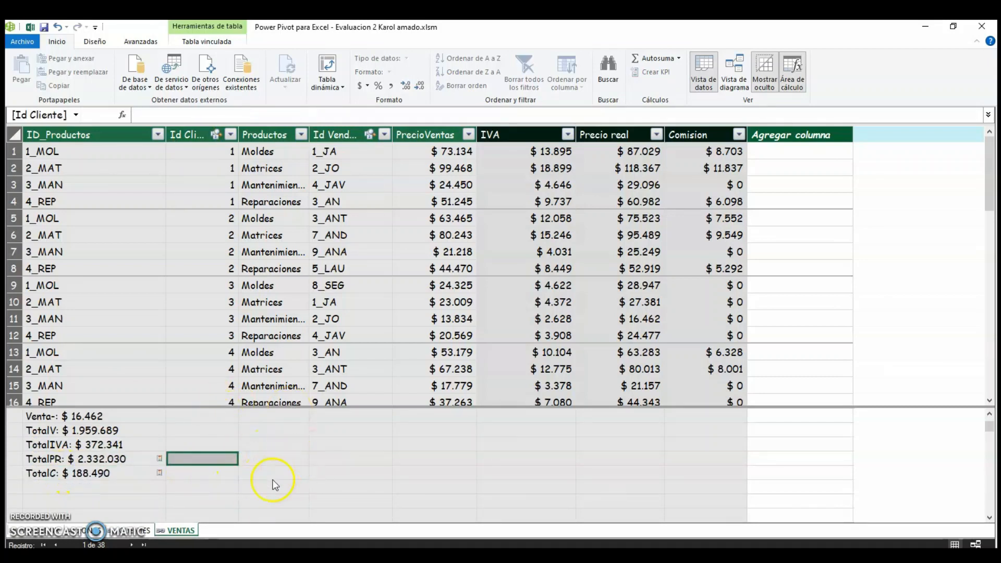
{"action": "left_click", "coordinate": [267, 318]}
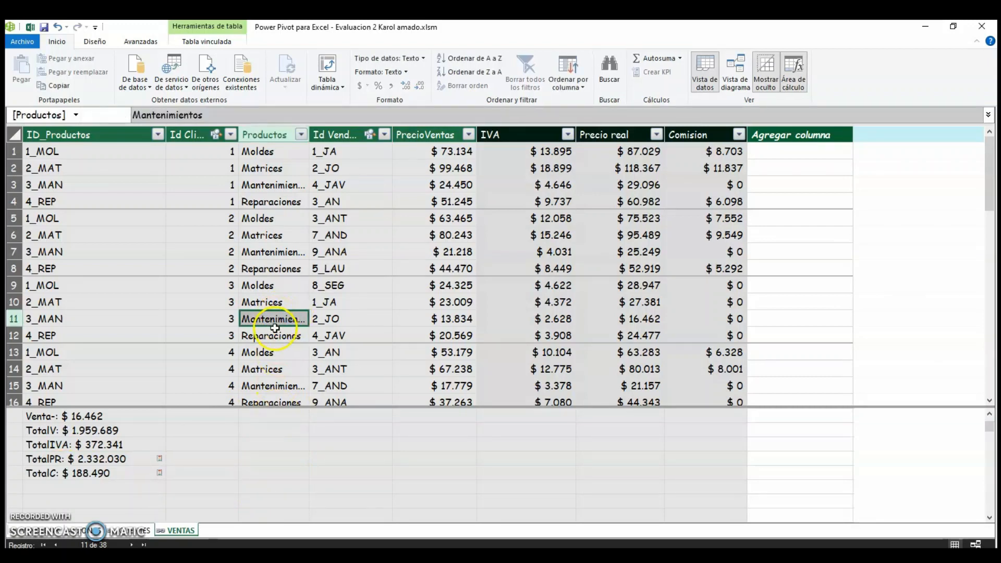
{"action": "left_click", "coordinate": [138, 443]}
{"action": "left_click", "coordinate": [203, 448]}
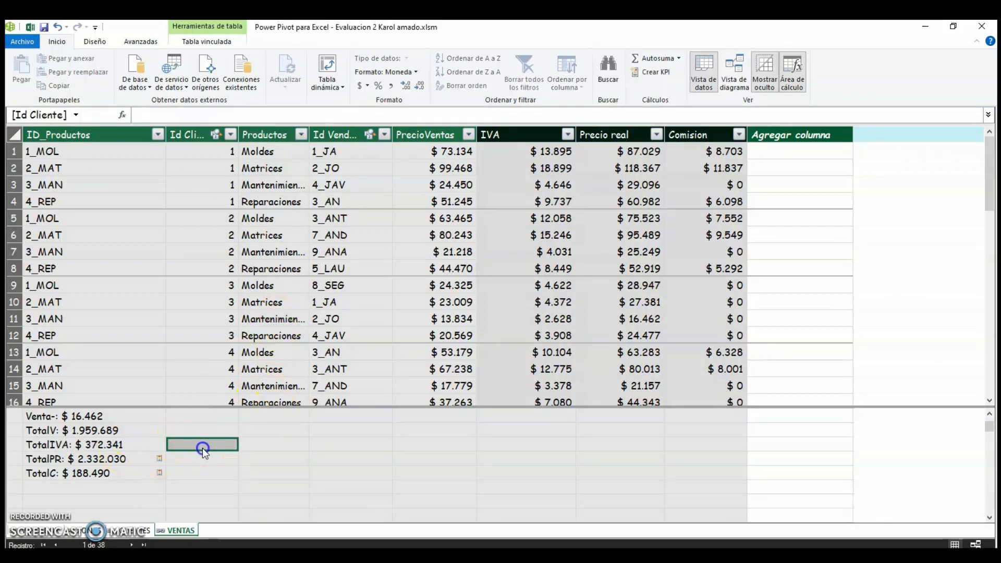
{"action": "scroll", "coordinate": [205, 448], "scroll_direction": "up", "scroll_amount": 1}
{"action": "left_click", "coordinate": [297, 281]}
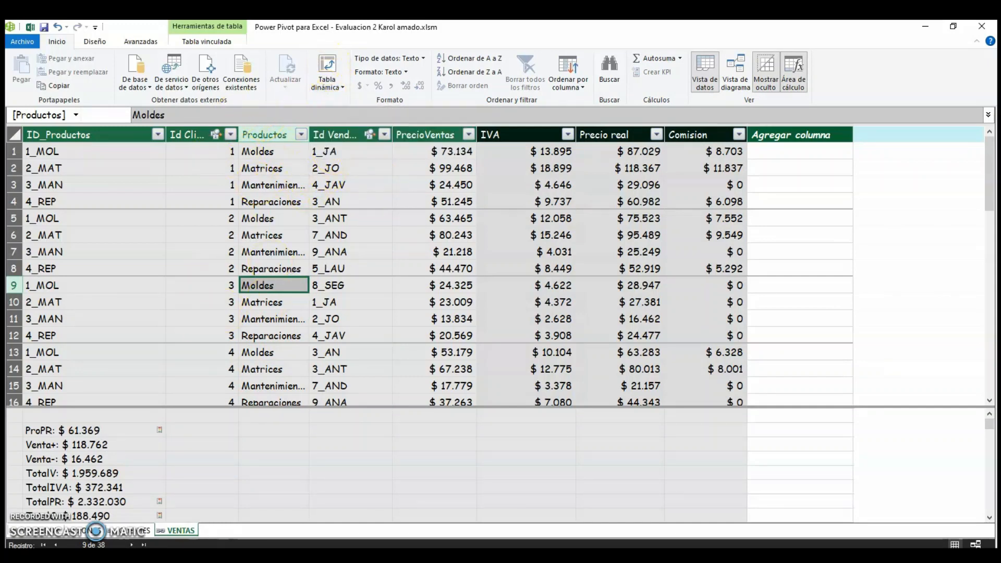
Return to the workbook and examine the field list tables behind the Ventas por producto y genero pivot table.
{"action": "left_click", "coordinate": [205, 506]}
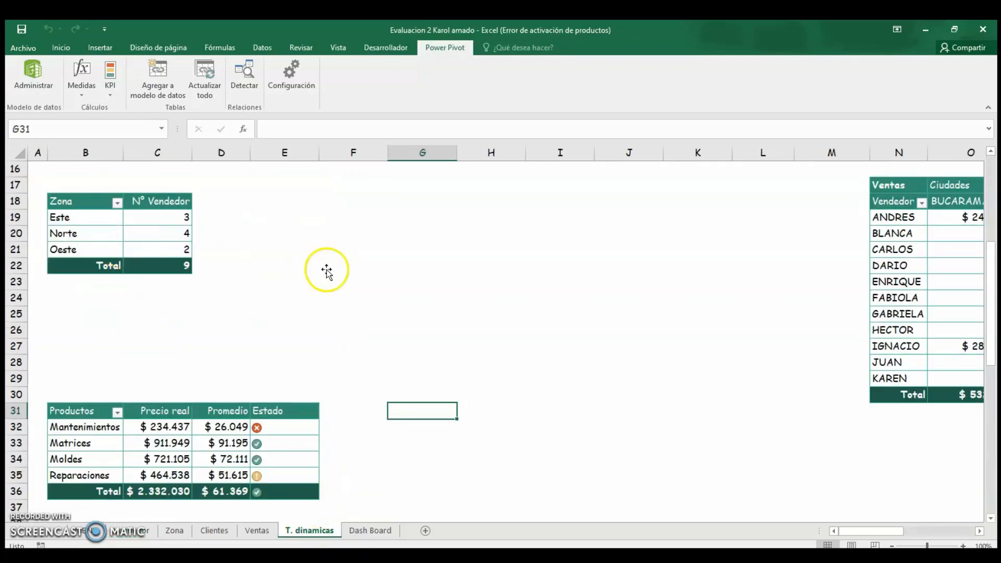
{"action": "scroll", "coordinate": [328, 270], "scroll_direction": "up", "scroll_amount": 5}
{"action": "left_click", "coordinate": [230, 232]}
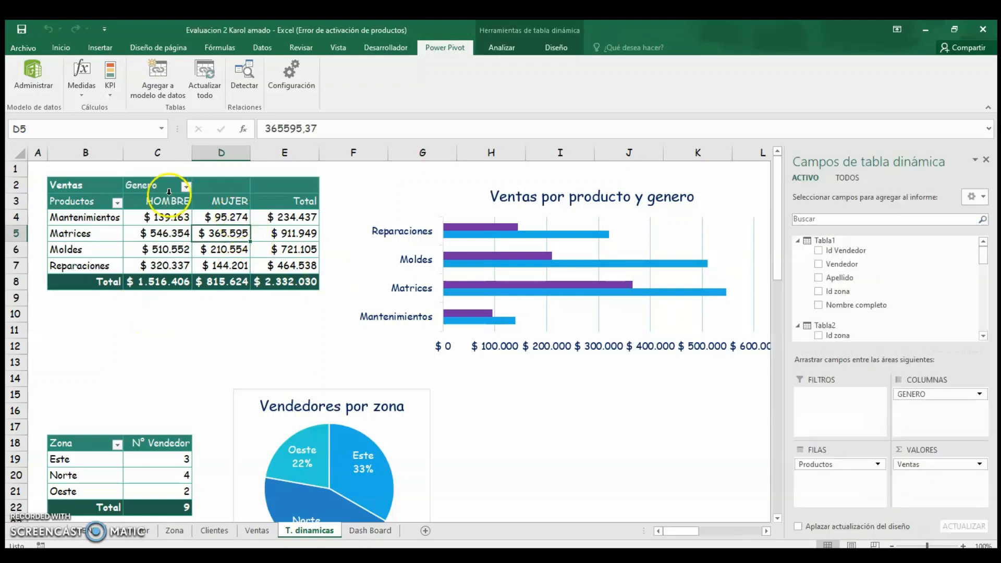
{"action": "left_click", "coordinate": [824, 238]}
{"action": "left_click", "coordinate": [832, 257]}
{"action": "left_click", "coordinate": [834, 276]}
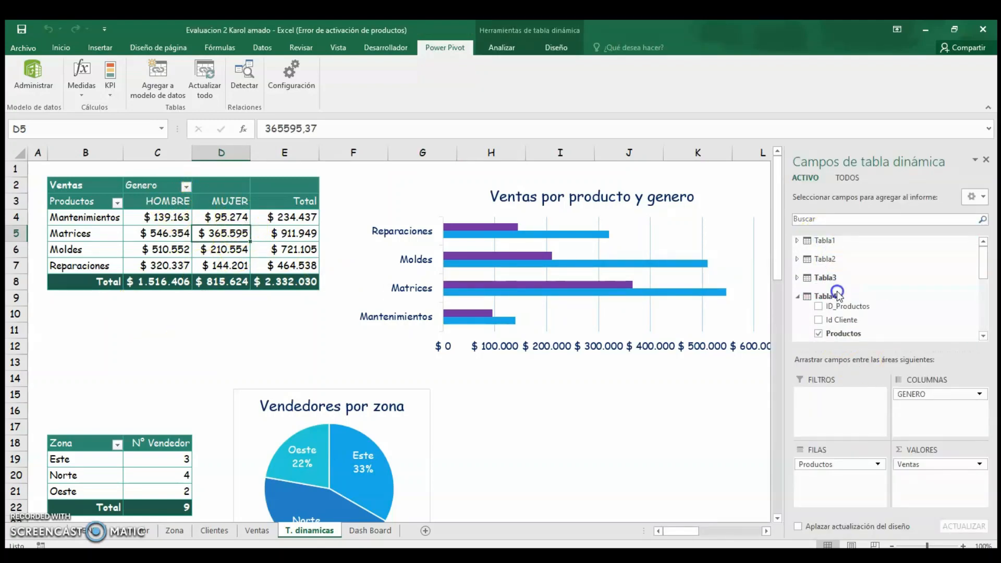
{"action": "left_click", "coordinate": [840, 297]}
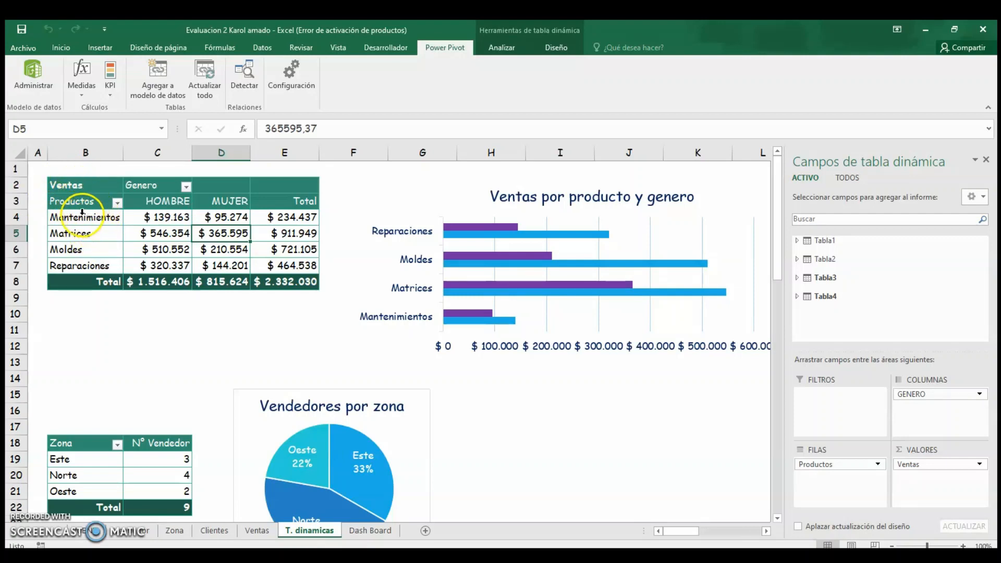
{"action": "left_click", "coordinate": [81, 215]}
{"action": "left_click", "coordinate": [163, 238]}
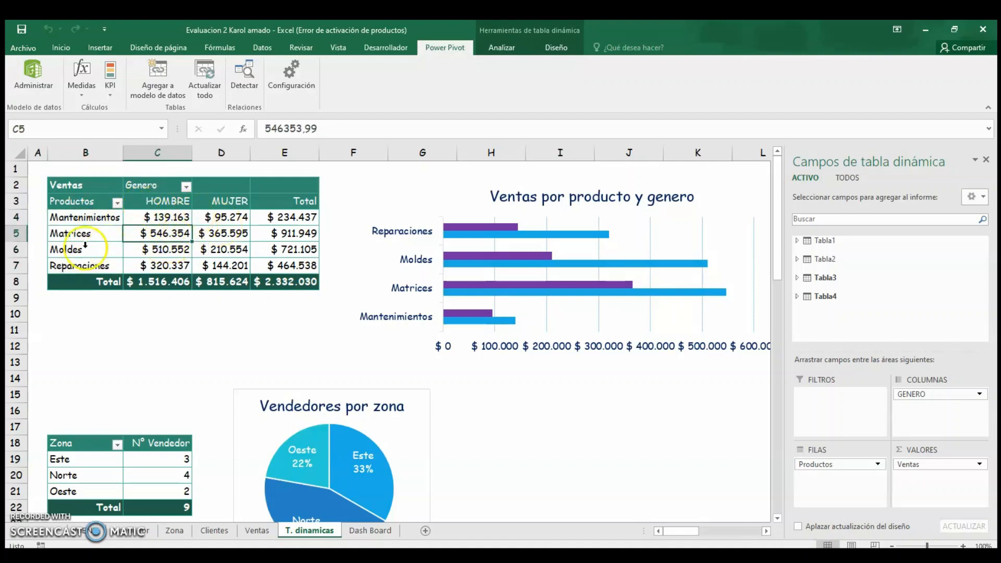
{"action": "left_click", "coordinate": [85, 249]}
{"action": "left_click", "coordinate": [830, 276]}
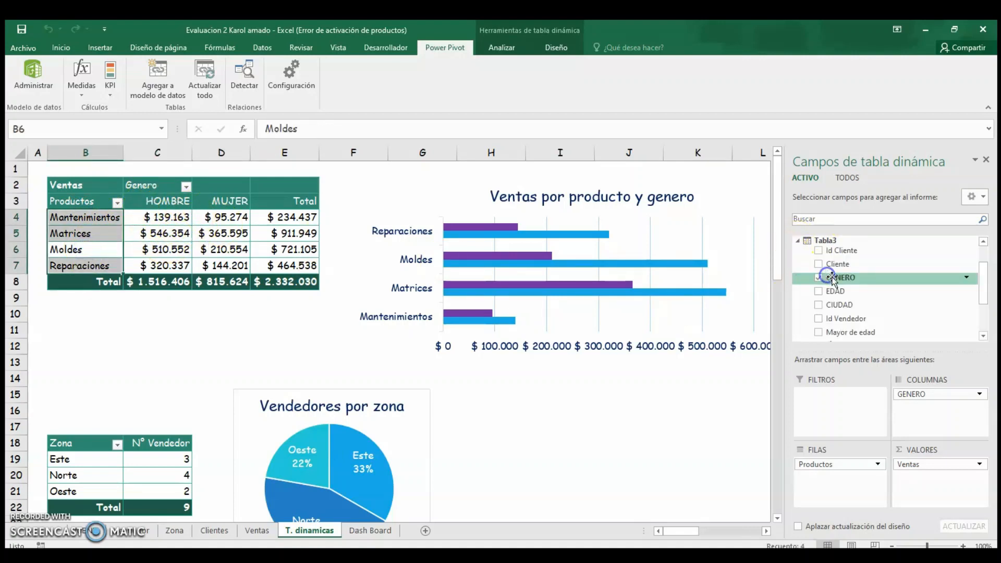
{"action": "left_click", "coordinate": [829, 243]}
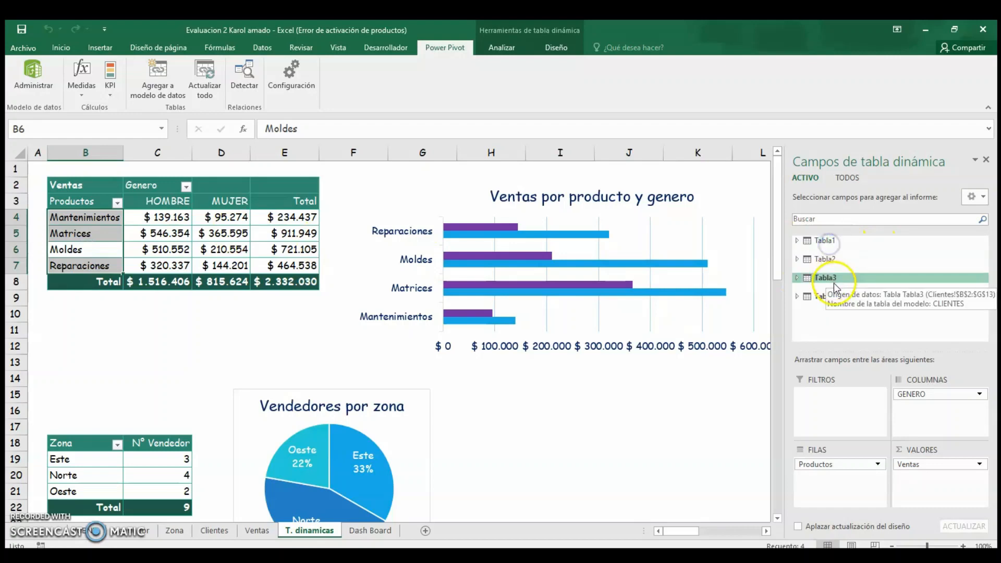
{"action": "left_click", "coordinate": [832, 291]}
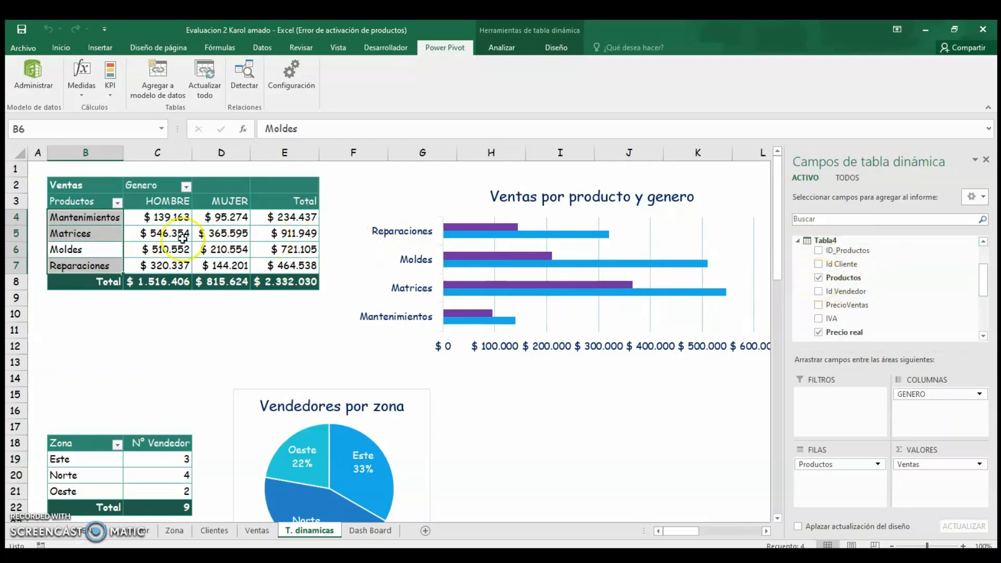
{"action": "left_click", "coordinate": [88, 233]}
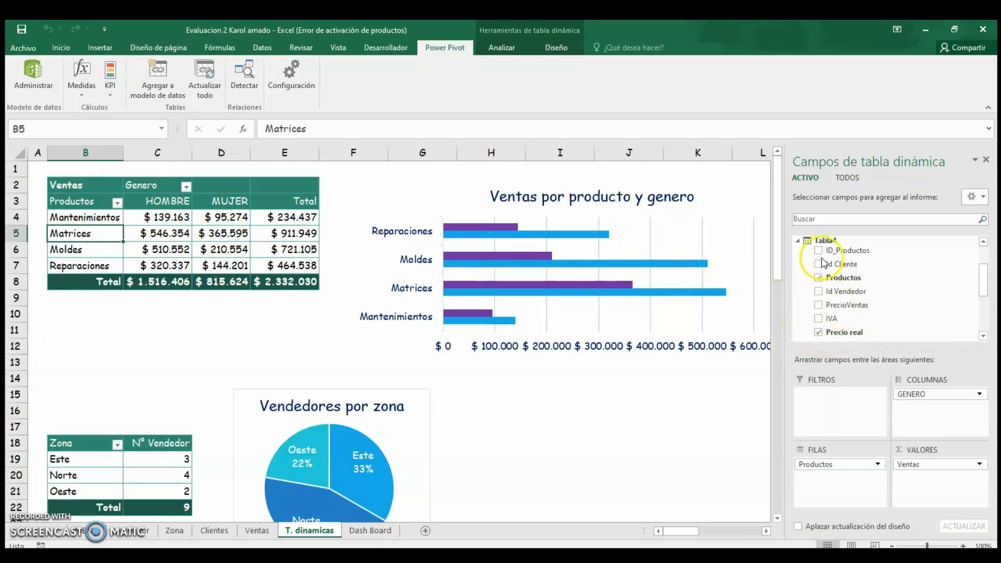
{"action": "left_click", "coordinate": [807, 243]}
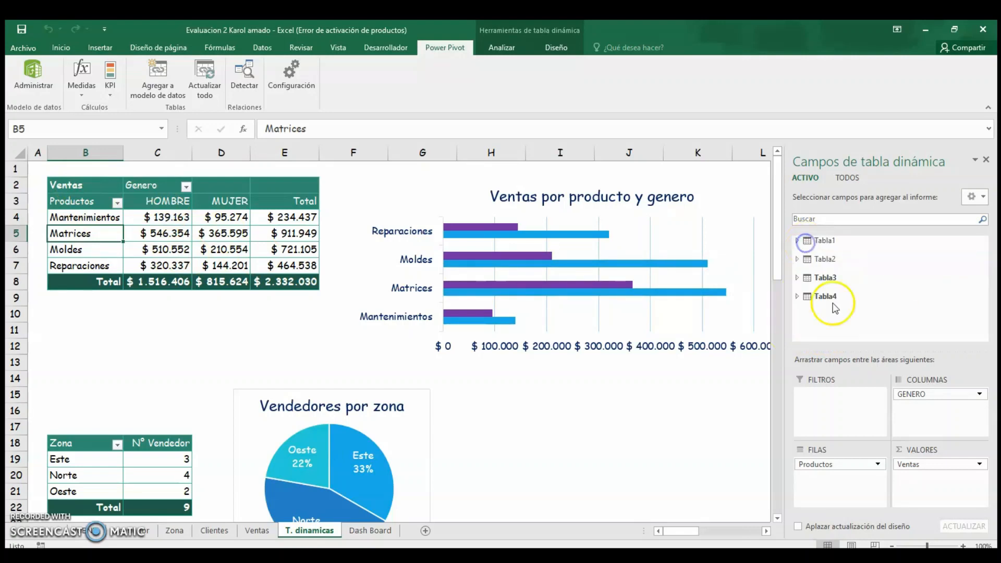
{"action": "left_click", "coordinate": [808, 293]}
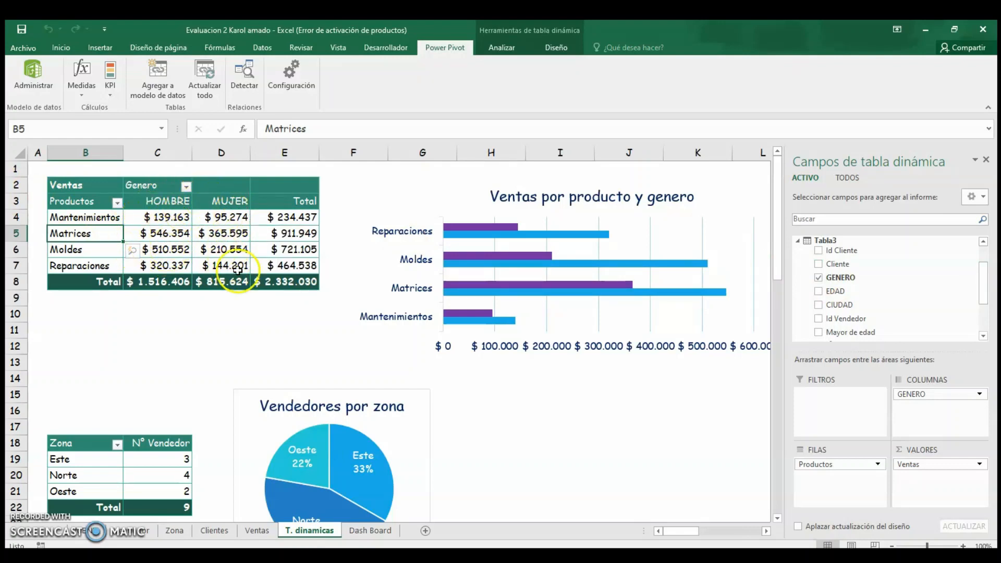
Move to the commissions by vendor and zone pivot table and examine its field list tables and measures.
{"action": "left_click", "coordinate": [157, 346]}
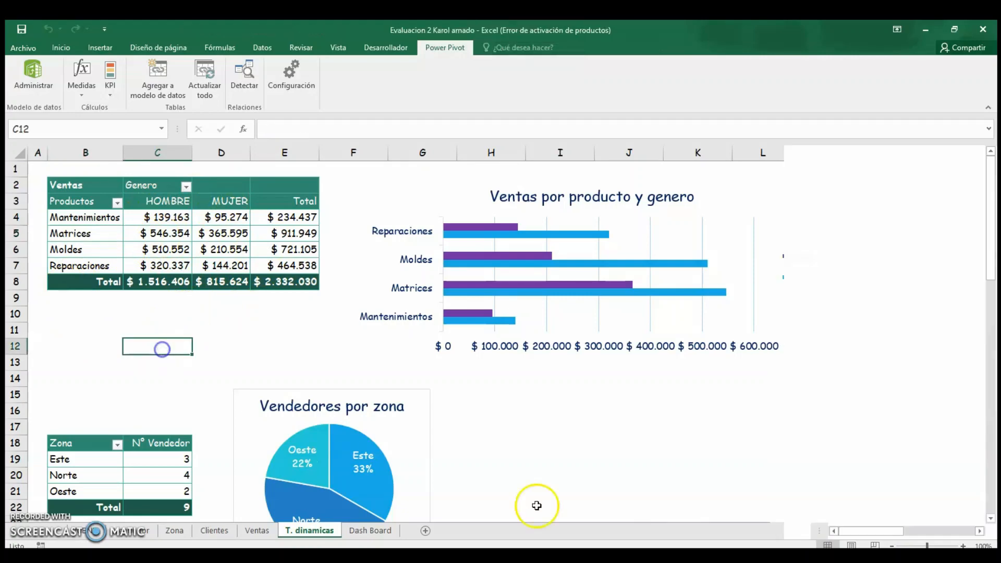
{"action": "left_click_drag", "start_coordinate": [866, 531], "coordinate": [922, 531]}
{"action": "left_click", "coordinate": [328, 295]}
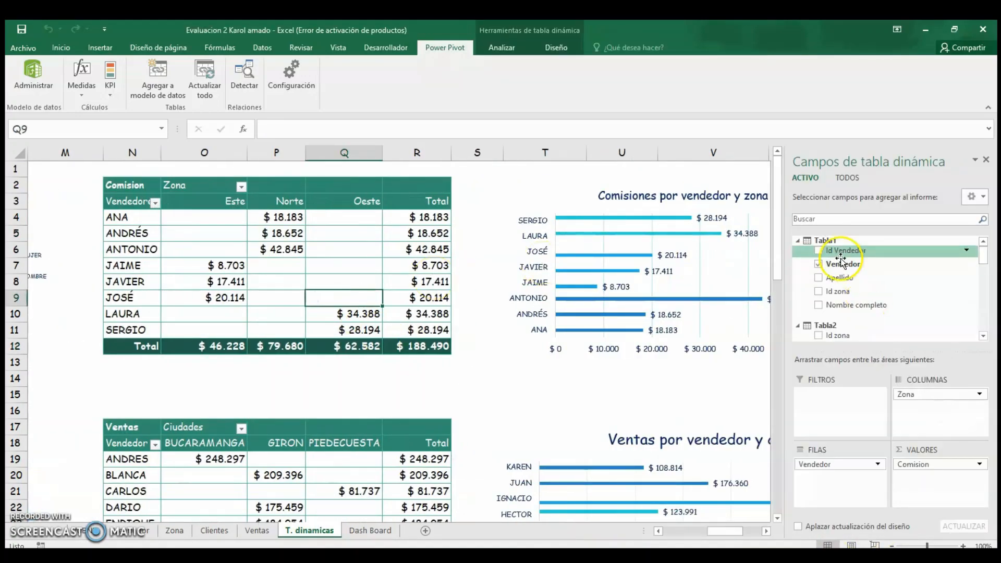
{"action": "left_click", "coordinate": [826, 241]}
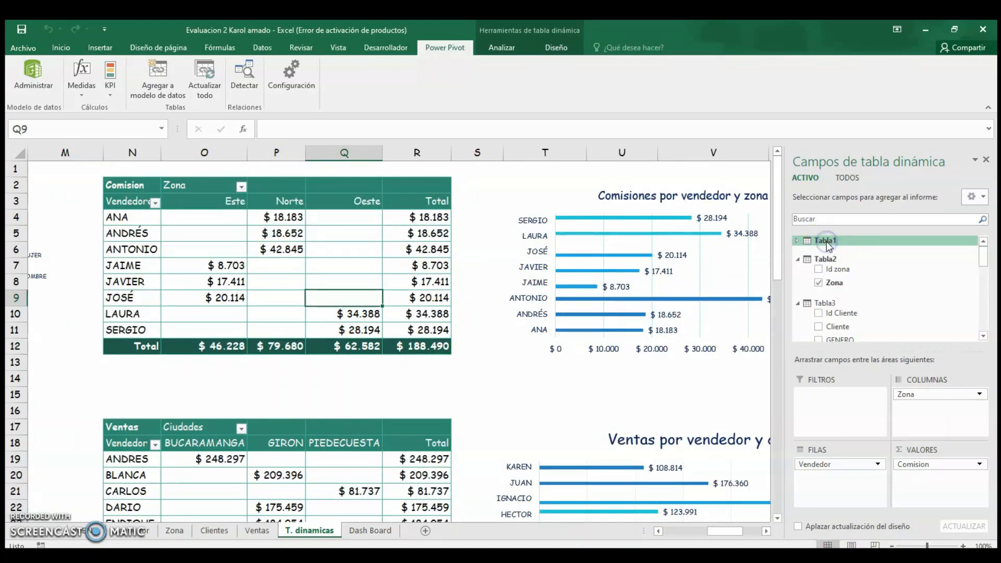
{"action": "left_click", "coordinate": [830, 261]}
{"action": "left_click", "coordinate": [830, 278]}
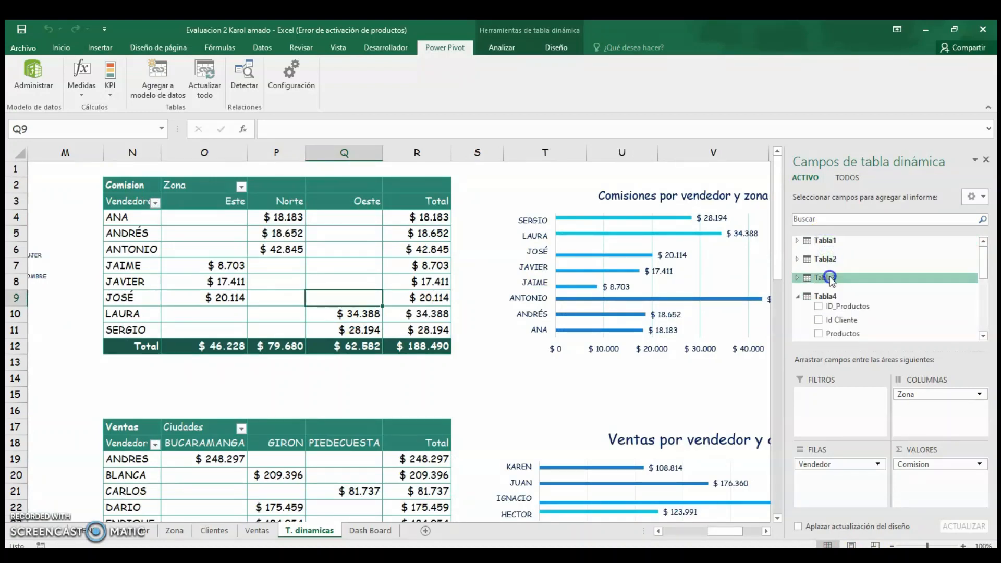
{"action": "left_click", "coordinate": [833, 299]}
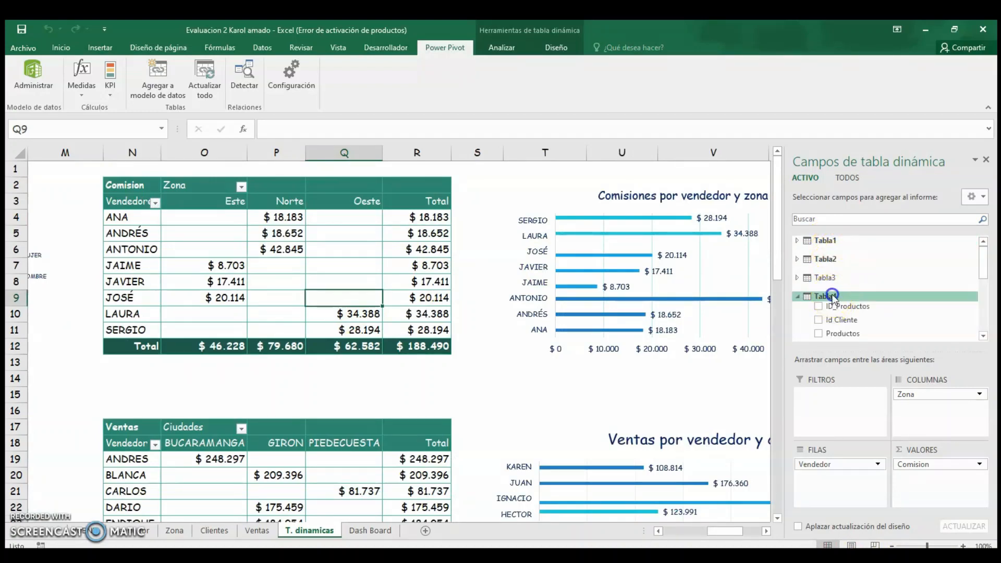
{"action": "left_click", "coordinate": [832, 296]}
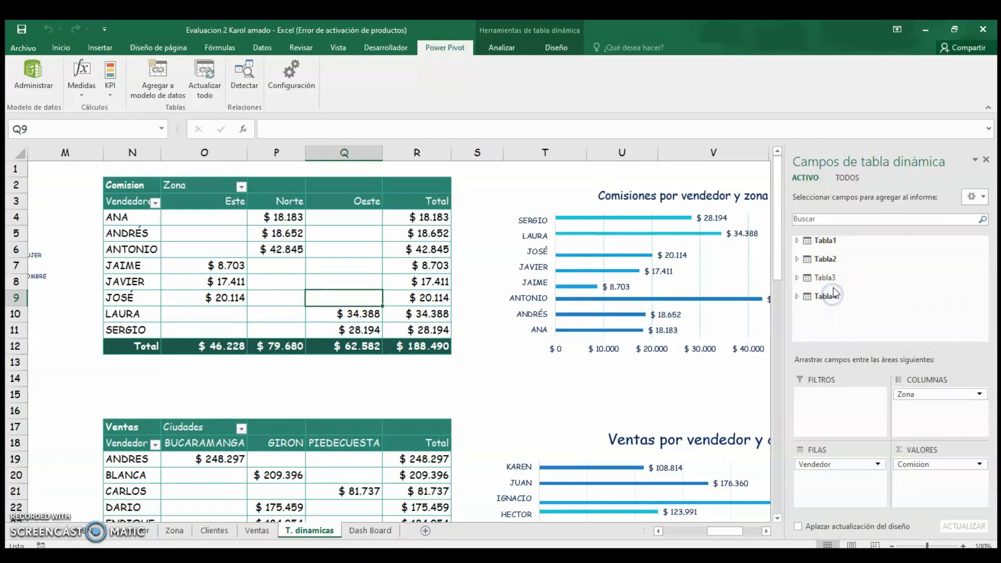
{"action": "left_click", "coordinate": [836, 241]}
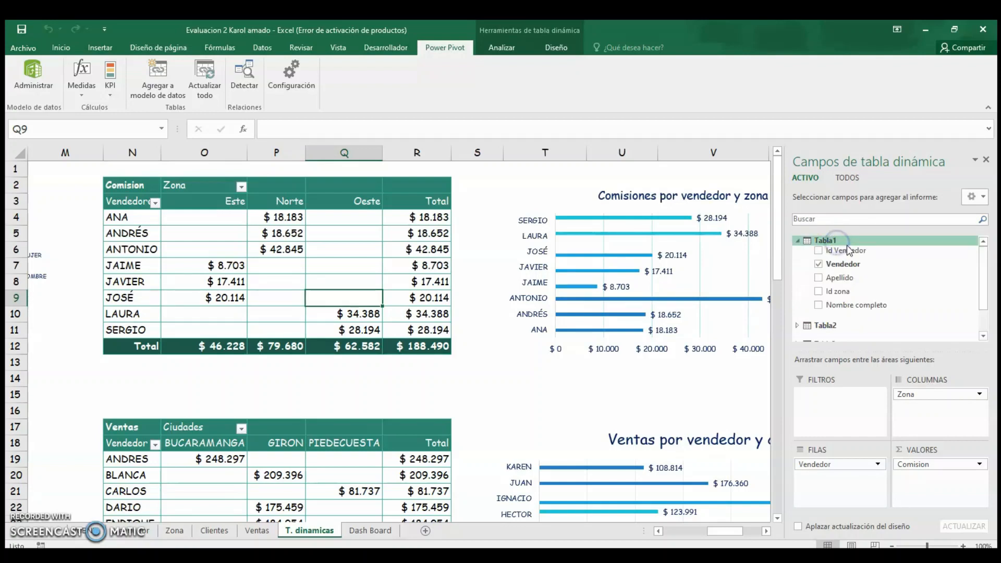
{"action": "left_click", "coordinate": [824, 269]}
{"action": "left_click", "coordinate": [827, 240]}
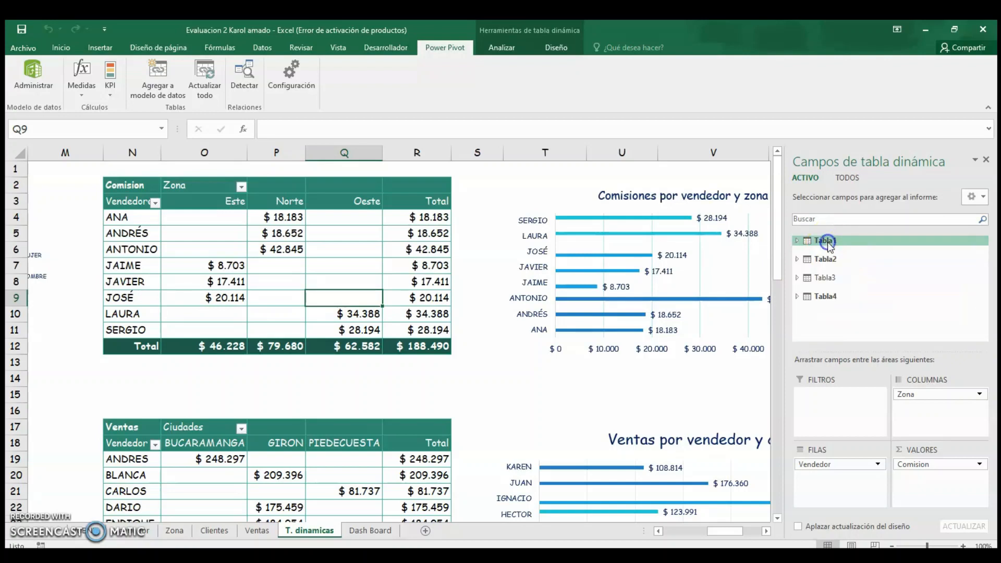
{"action": "left_click", "coordinate": [833, 259]}
{"action": "left_click", "coordinate": [826, 284]}
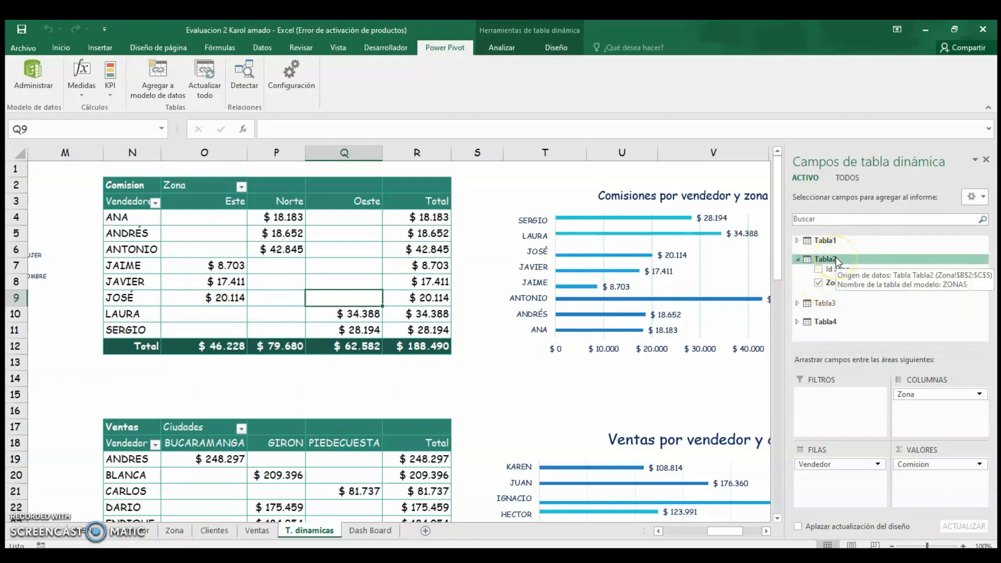
{"action": "left_click", "coordinate": [834, 259]}
{"action": "left_click", "coordinate": [829, 295]}
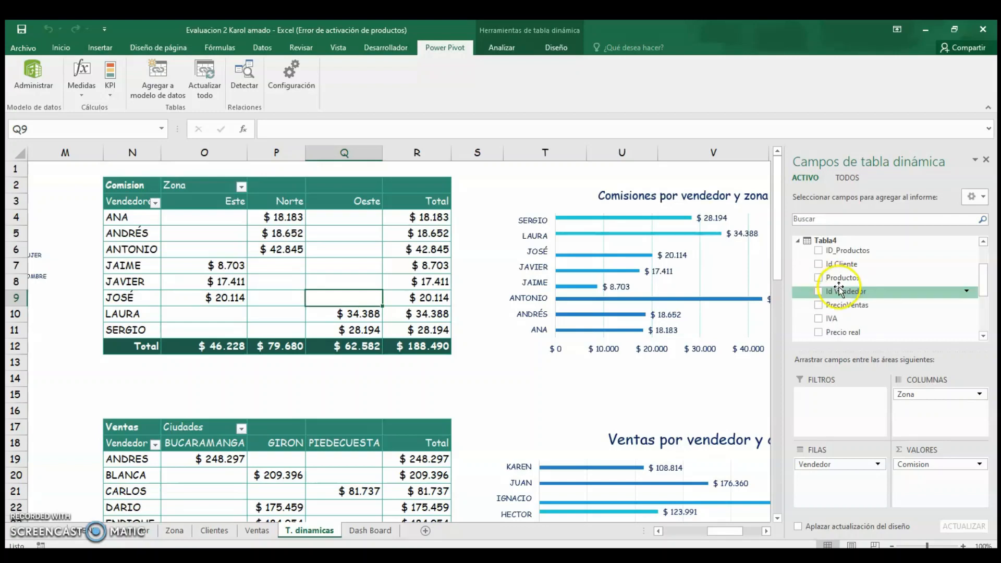
{"action": "scroll", "coordinate": [837, 300], "scroll_direction": "down", "scroll_amount": 2}
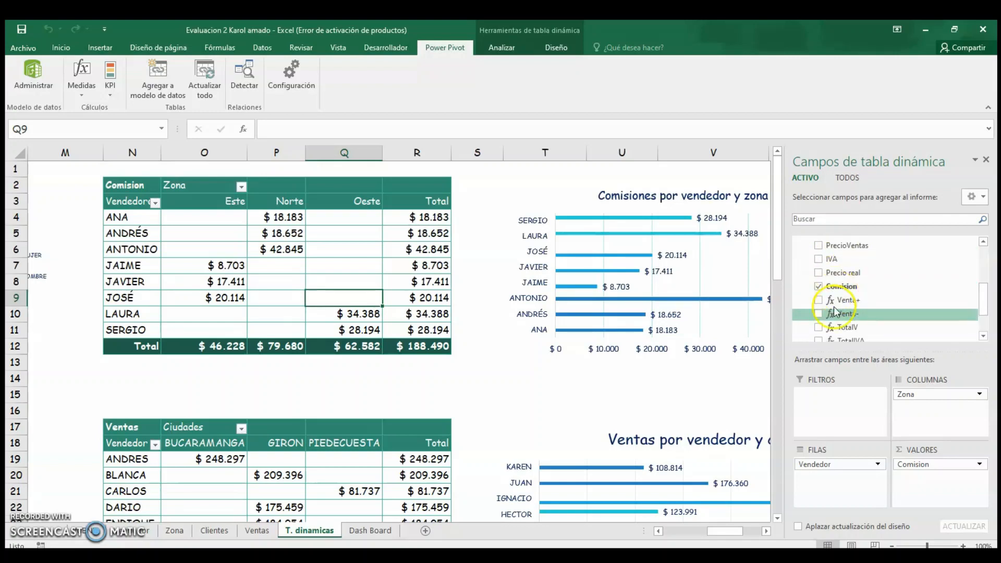
{"action": "scroll", "coordinate": [840, 298], "scroll_direction": "down", "scroll_amount": 2}
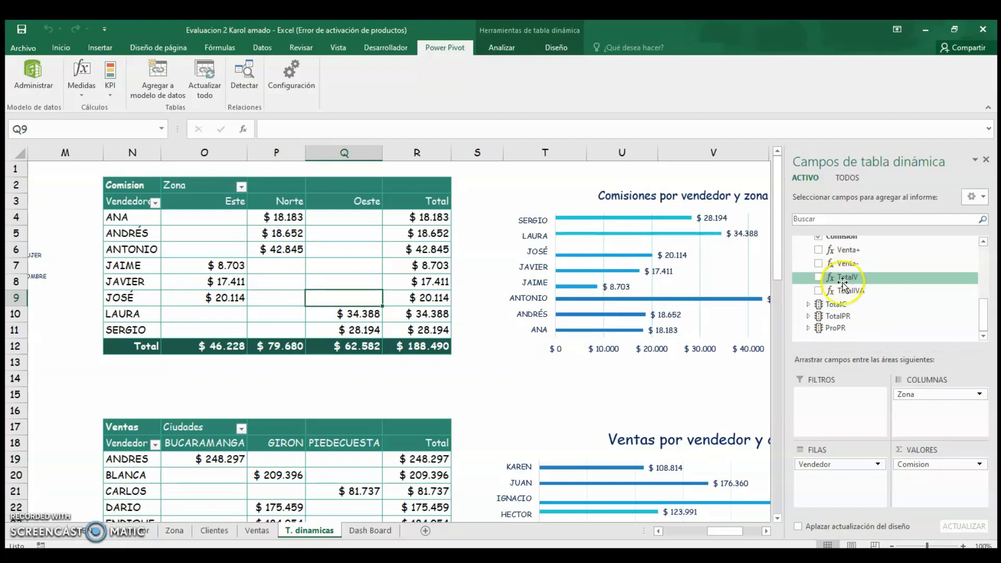
{"action": "scroll", "coordinate": [842, 284], "scroll_direction": "up", "scroll_amount": 4}
{"action": "left_click", "coordinate": [824, 247]}
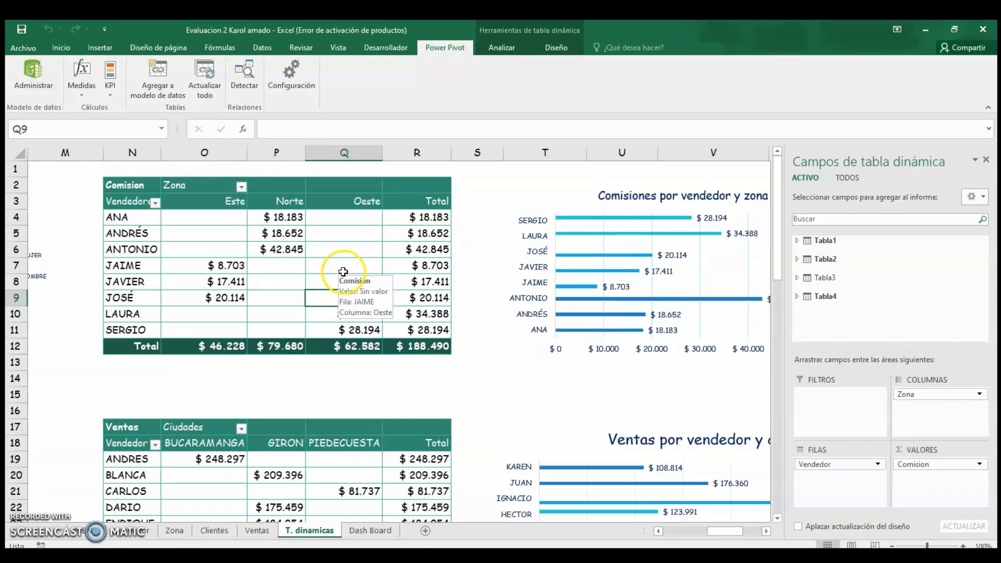
{"action": "left_click", "coordinate": [275, 474]}
Scroll to the sales by vendor and city pivot table and examine the fields it uses from each table.
{"action": "scroll", "coordinate": [285, 404], "scroll_direction": "down", "scroll_amount": 2}
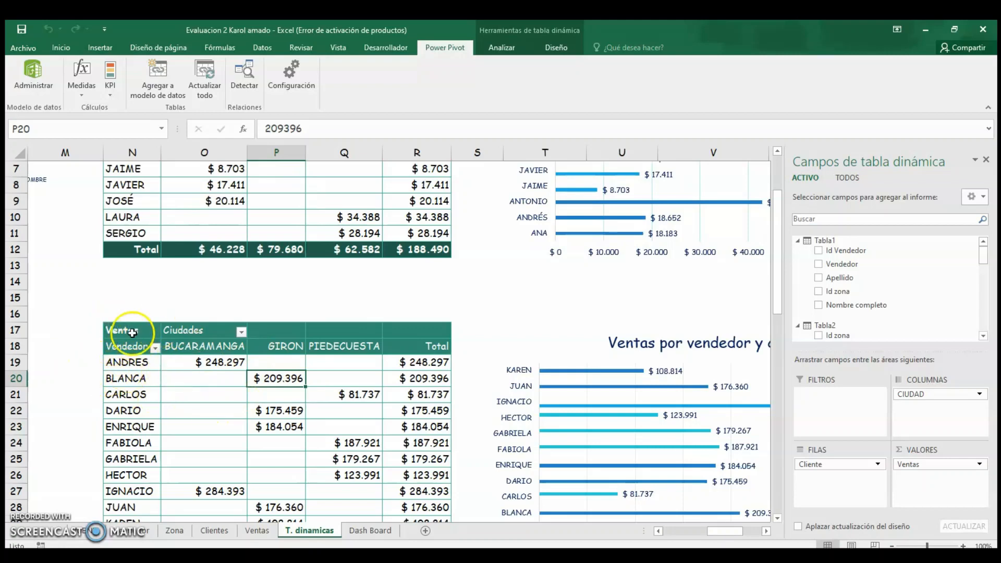
{"action": "scroll", "coordinate": [172, 375], "scroll_direction": "down", "scroll_amount": 1}
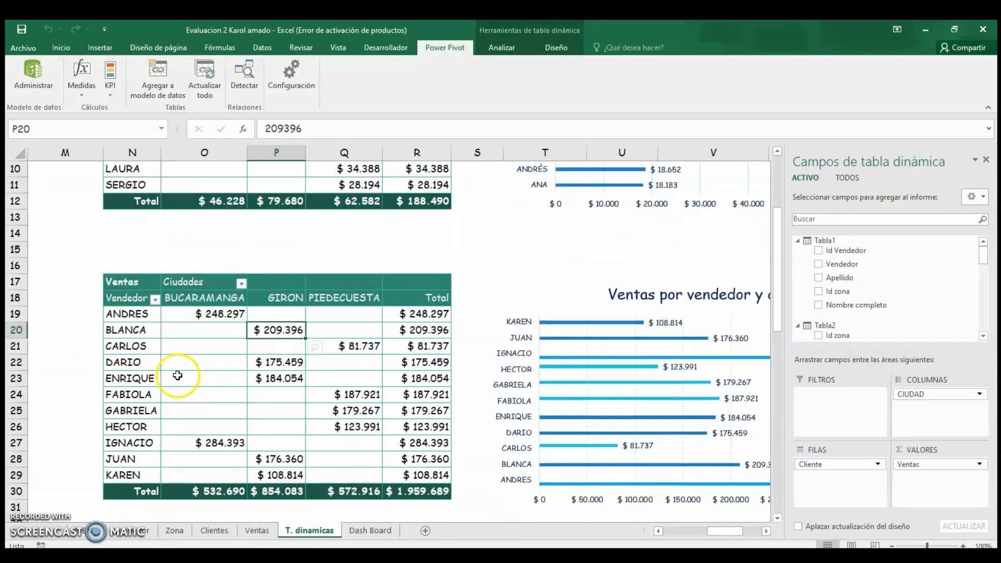
{"action": "left_click", "coordinate": [819, 241]}
{"action": "left_click", "coordinate": [824, 260]}
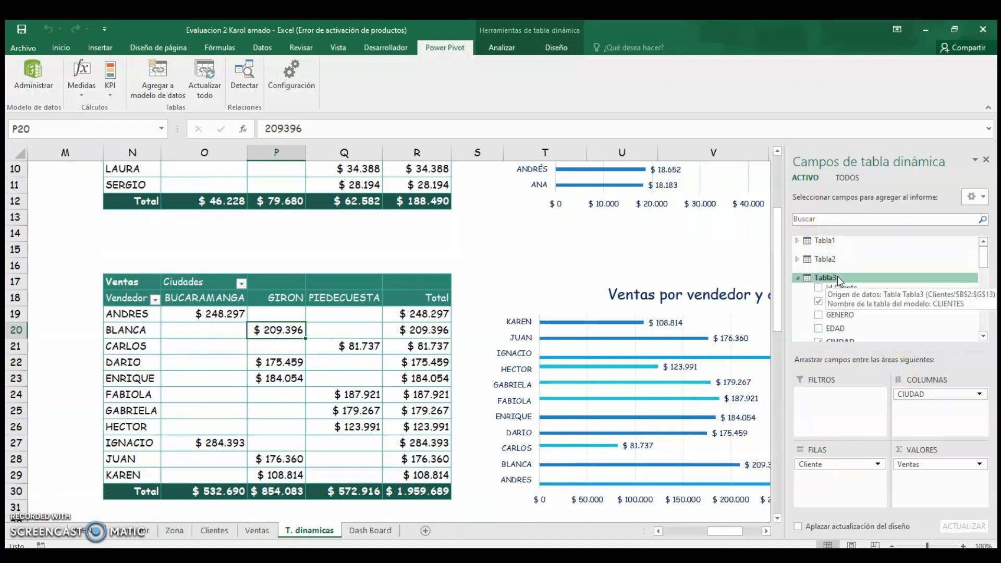
{"action": "scroll", "coordinate": [834, 292], "scroll_direction": "down", "scroll_amount": 2}
{"action": "scroll", "coordinate": [836, 308], "scroll_direction": "down", "scroll_amount": 1}
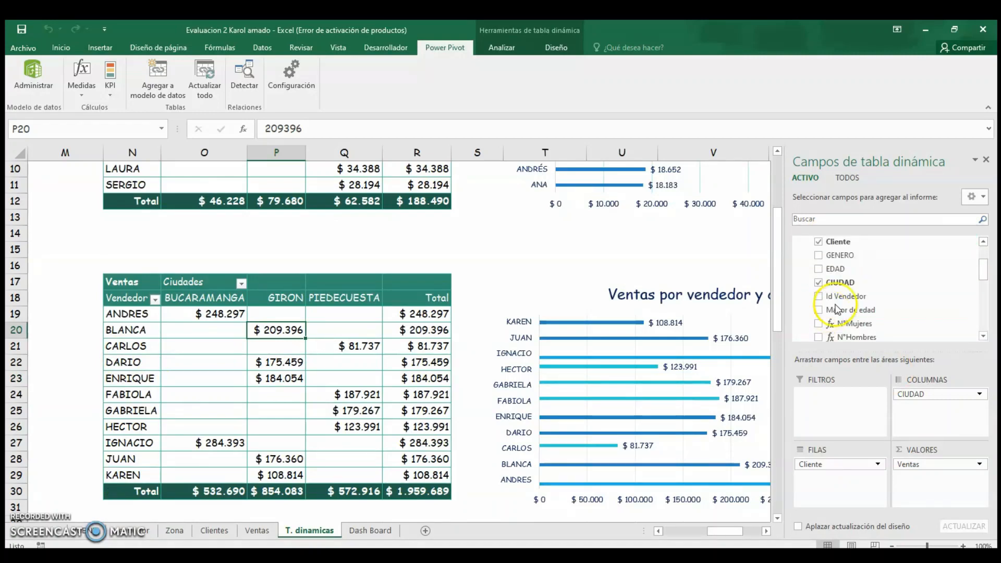
{"action": "scroll", "coordinate": [837, 294], "scroll_direction": "down", "scroll_amount": 1}
{"action": "scroll", "coordinate": [839, 297], "scroll_direction": "up", "scroll_amount": 2}
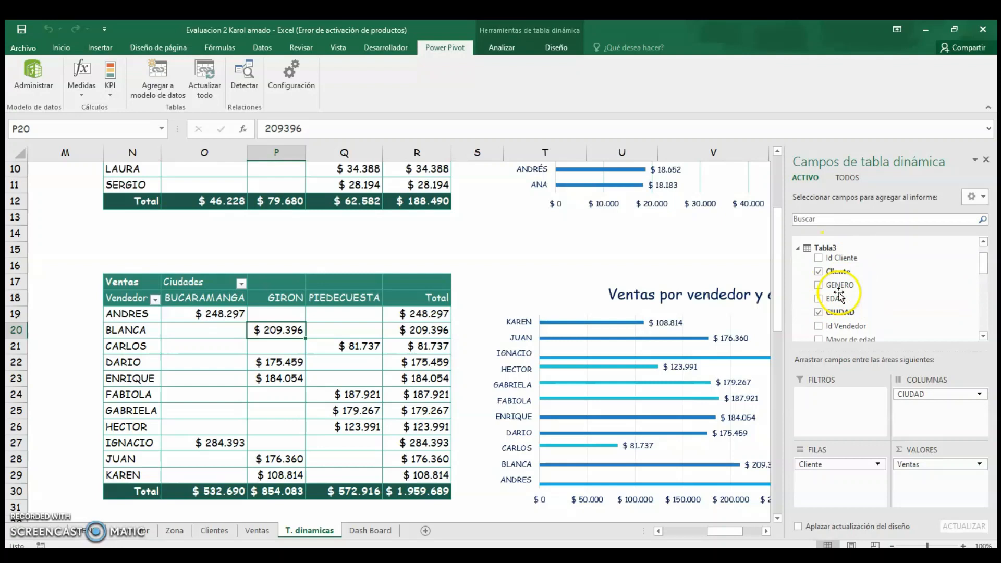
{"action": "left_click", "coordinate": [824, 248]}
{"action": "scroll", "coordinate": [847, 288], "scroll_direction": "down", "scroll_amount": 1}
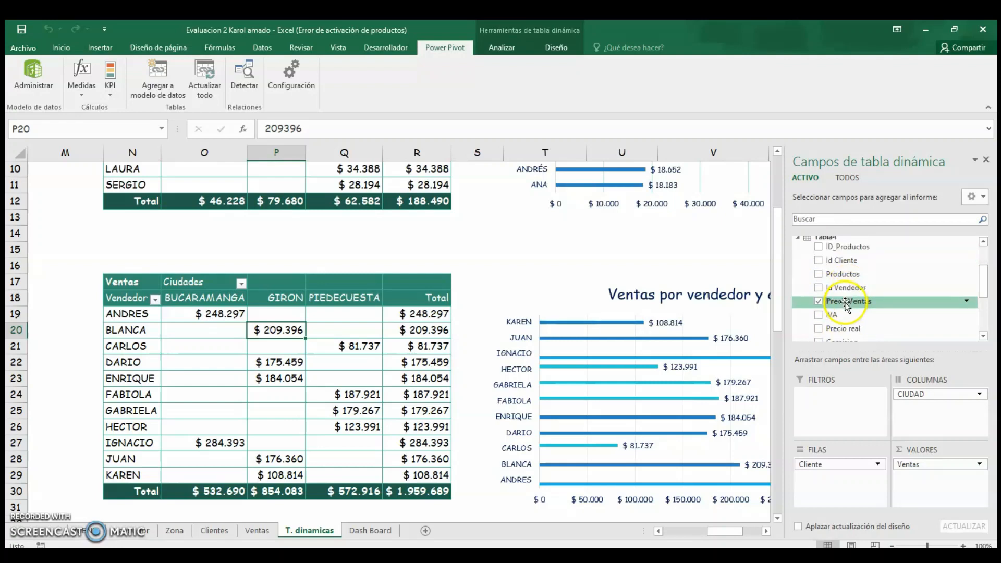
{"action": "left_click", "coordinate": [311, 414]}
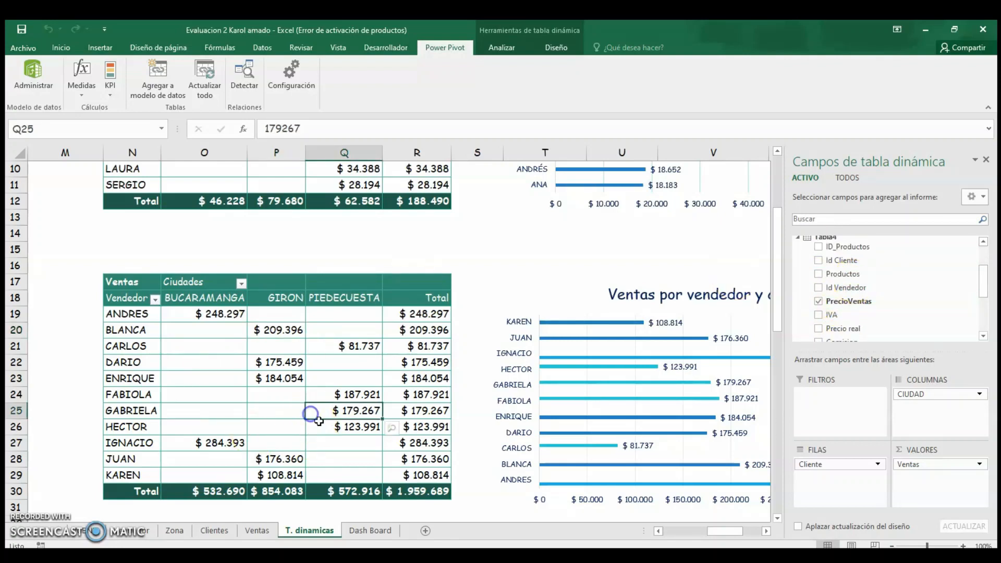
Scroll back to the Vendedores por zona pivot table and examine the tables listed in its field list.
{"action": "left_click_drag", "start_coordinate": [732, 537], "coordinate": [518, 496]}
{"action": "left_click", "coordinate": [85, 292]}
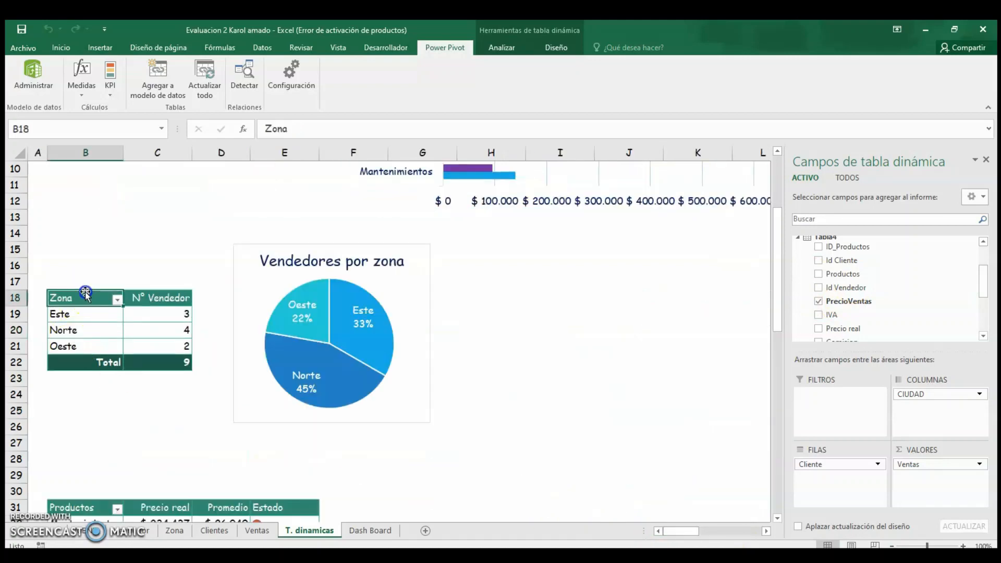
{"action": "left_click", "coordinate": [92, 334]}
{"action": "left_click", "coordinate": [109, 321]}
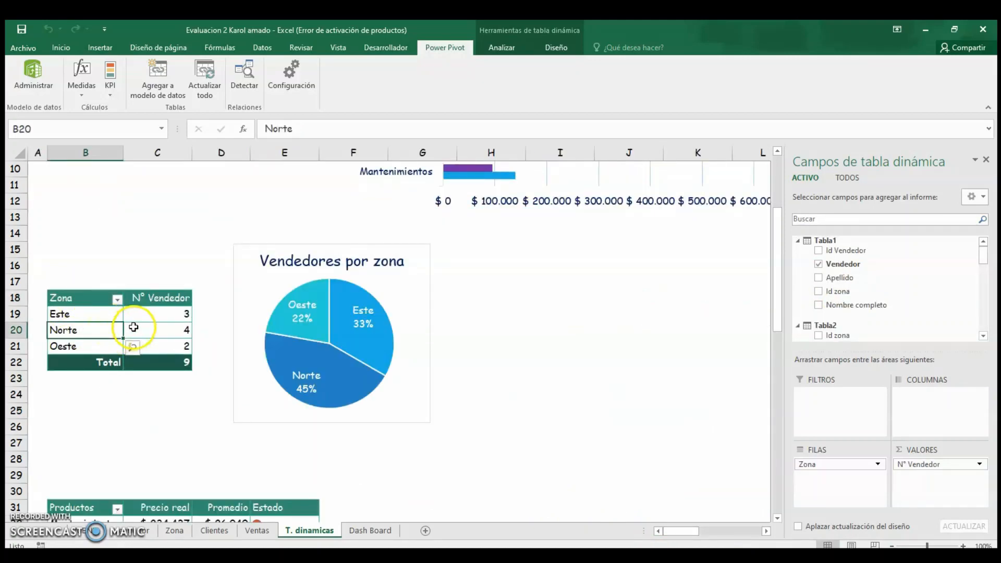
{"action": "double_click", "coordinate": [824, 241]}
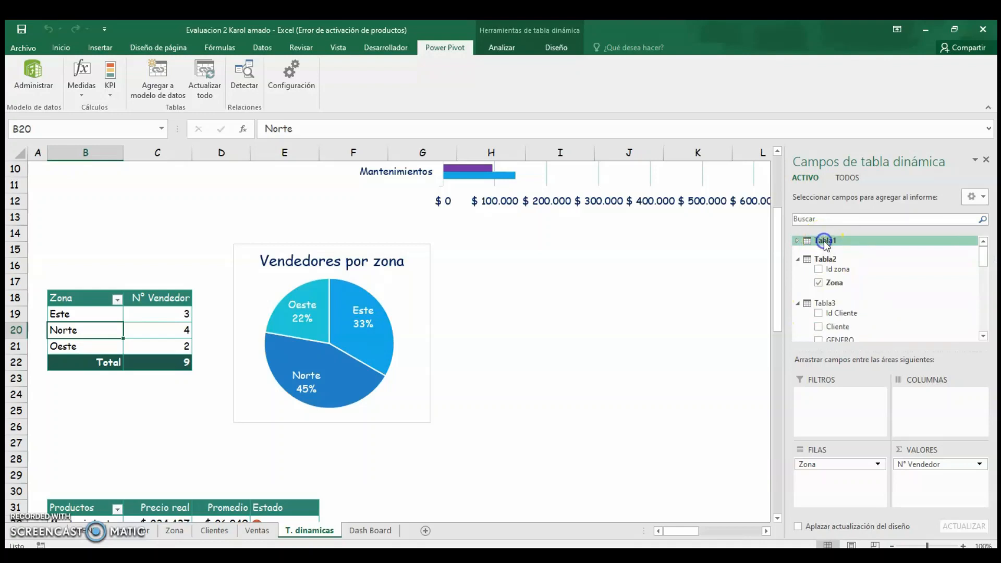
{"action": "double_click", "coordinate": [824, 241]}
{"action": "left_click", "coordinate": [817, 271]}
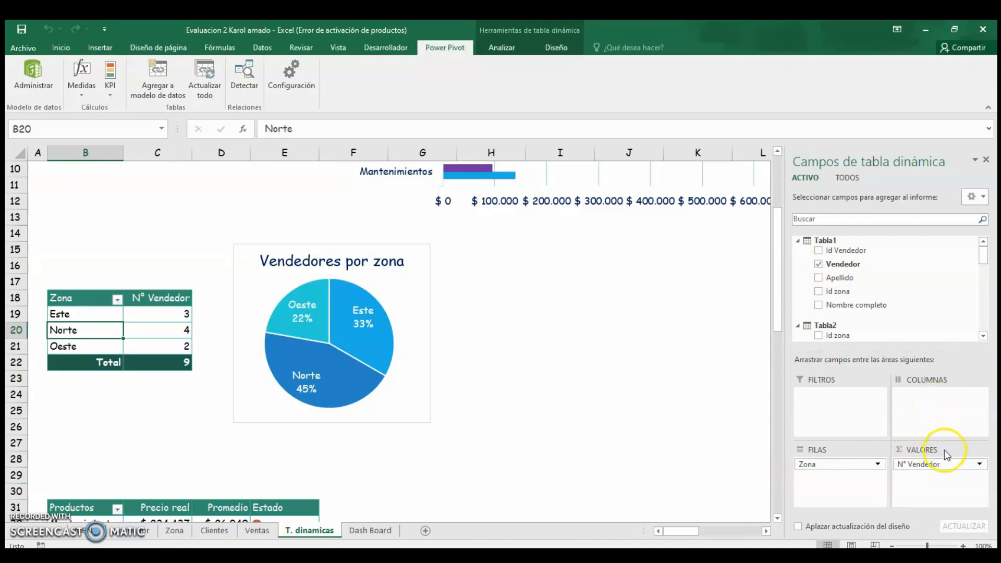
{"action": "left_click", "coordinate": [829, 242]}
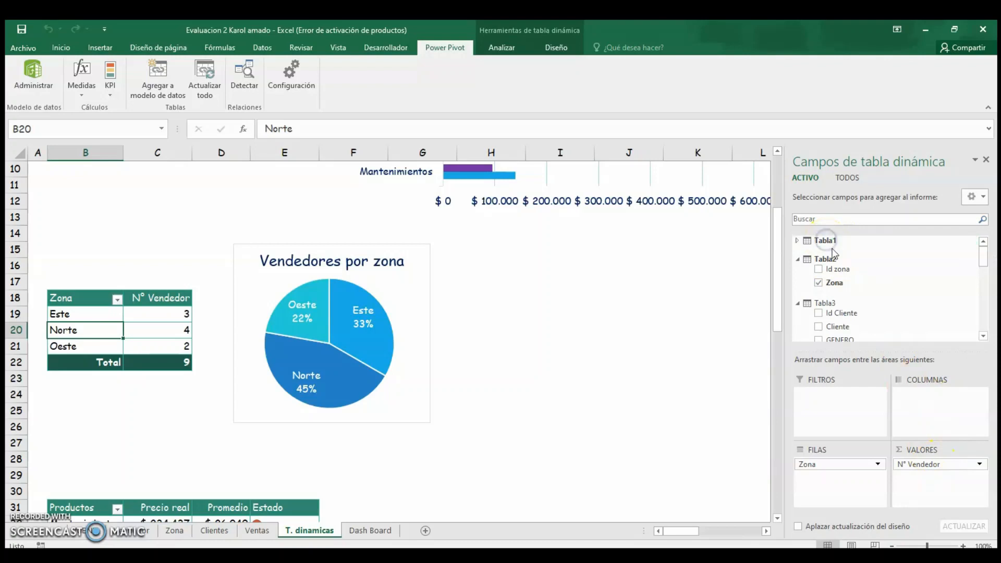
{"action": "left_click", "coordinate": [829, 303]}
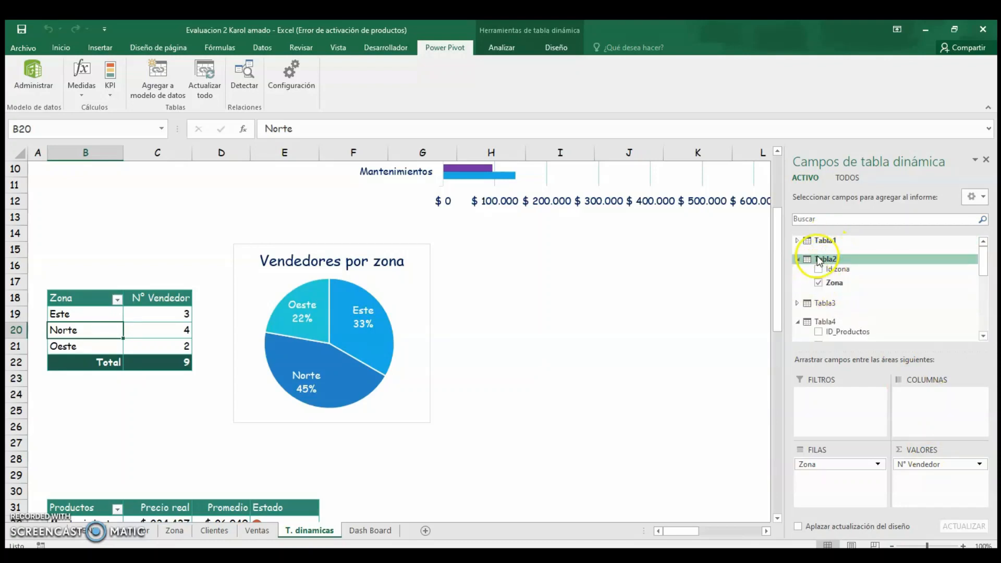
{"action": "left_click", "coordinate": [536, 325]}
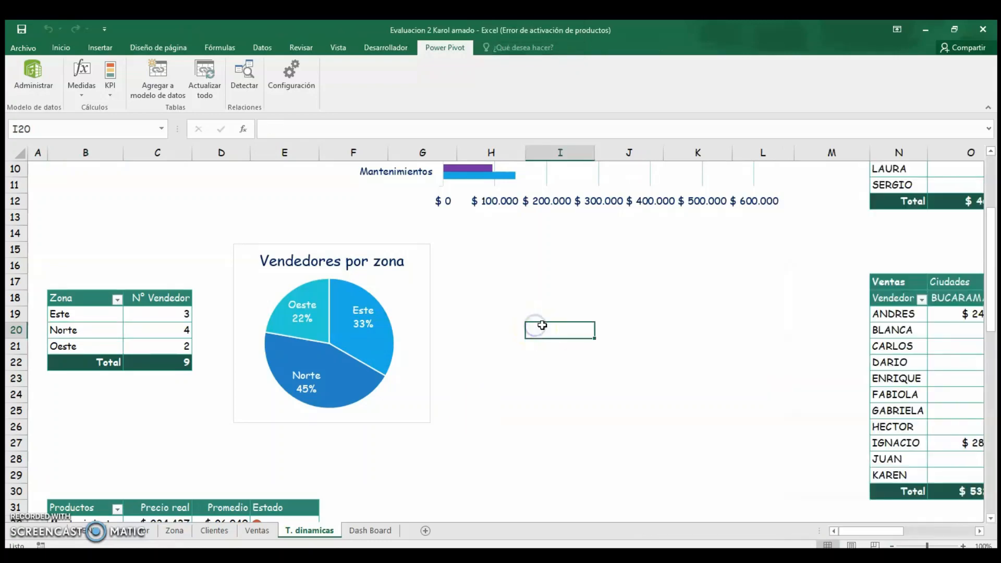
Return to the top of the sheet and inspect the Ventas por producto y genero pivot table and its analysis options.
{"action": "scroll", "coordinate": [547, 326], "scroll_direction": "up", "scroll_amount": 3}
{"action": "scroll", "coordinate": [566, 328], "scroll_direction": "down", "scroll_amount": 3}
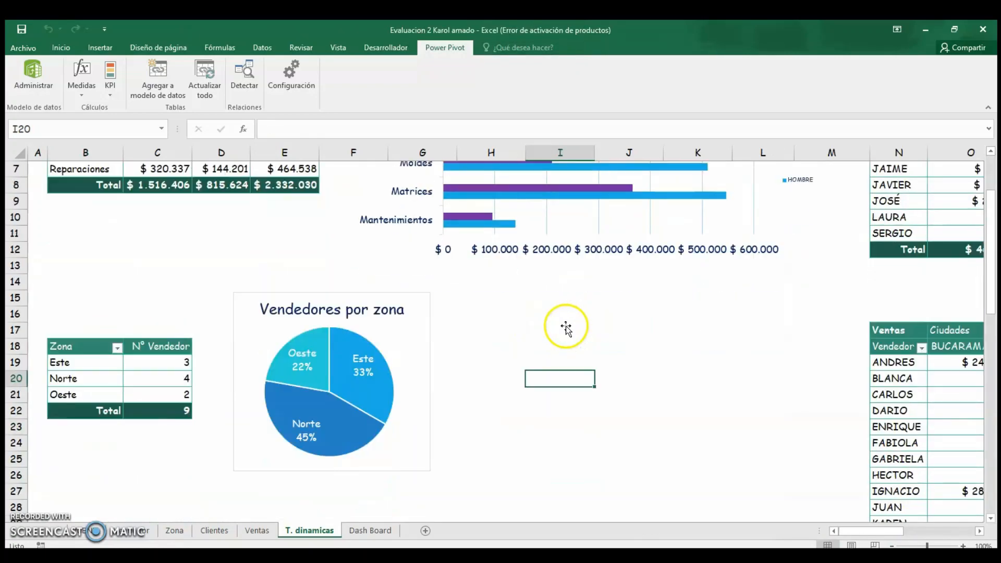
{"action": "scroll", "coordinate": [566, 326], "scroll_direction": "up", "scroll_amount": 3}
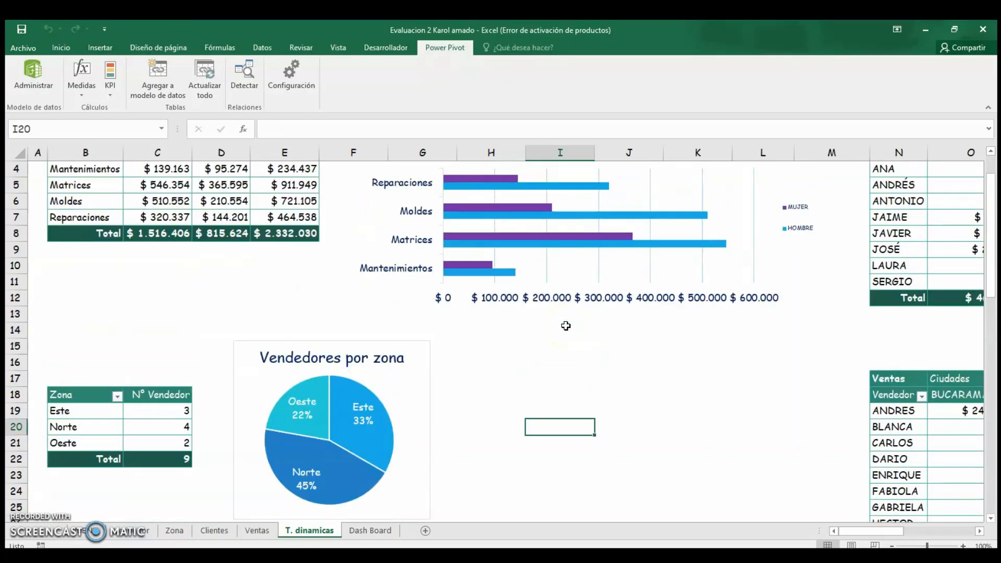
{"action": "left_click", "coordinate": [233, 244]}
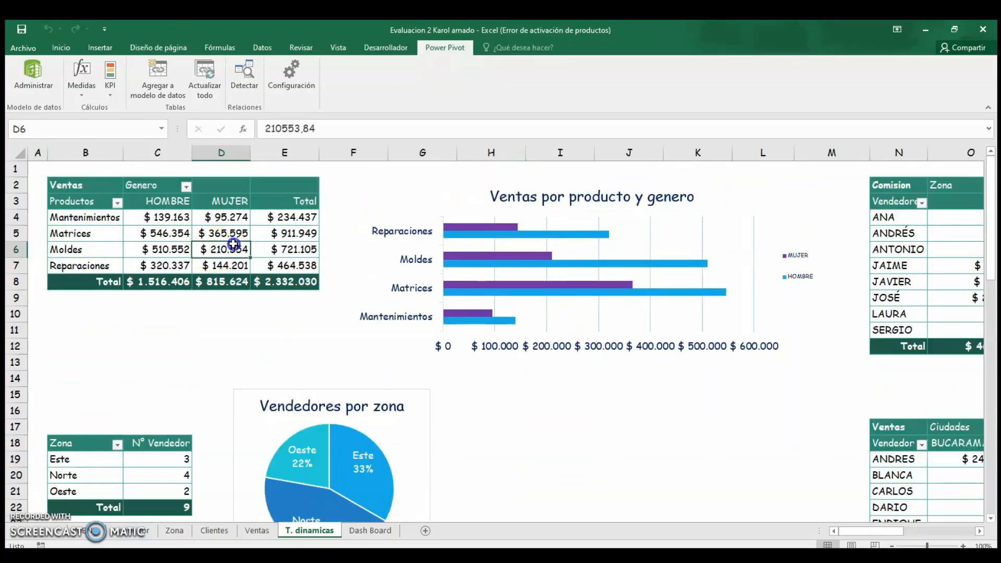
{"action": "left_click", "coordinate": [545, 220]}
{"action": "left_click", "coordinate": [173, 233]}
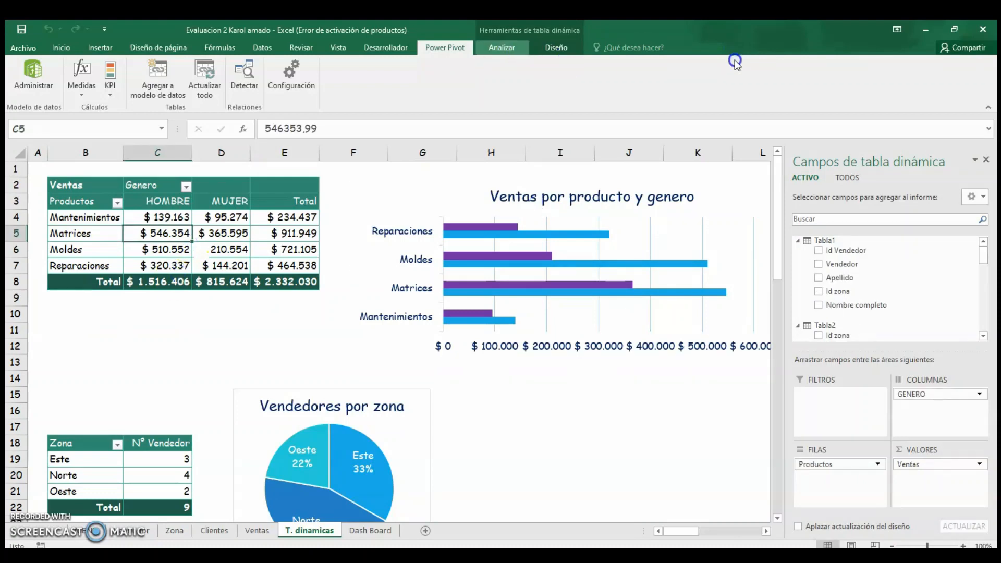
{"action": "left_click", "coordinate": [501, 48]}
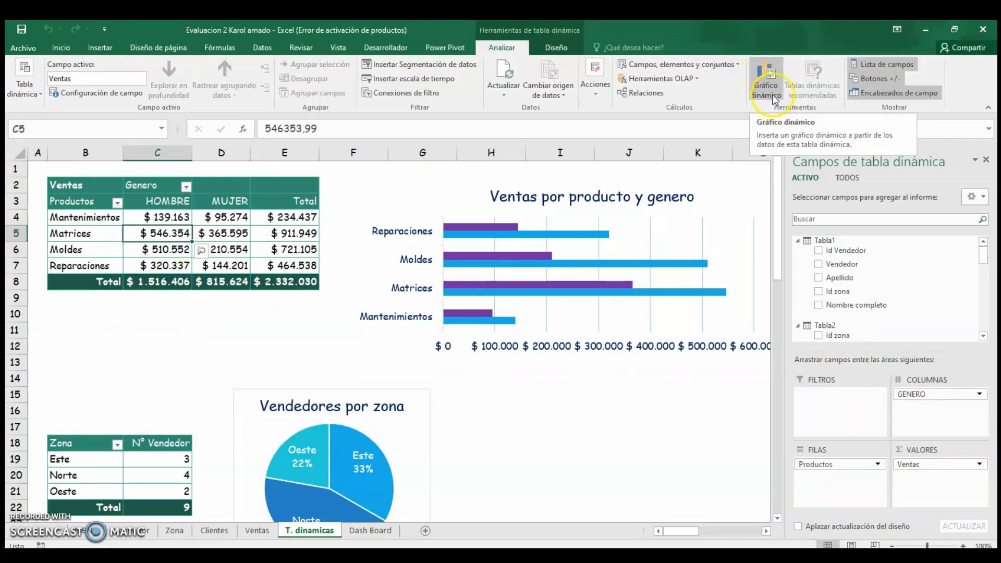
{"action": "left_click", "coordinate": [543, 399]}
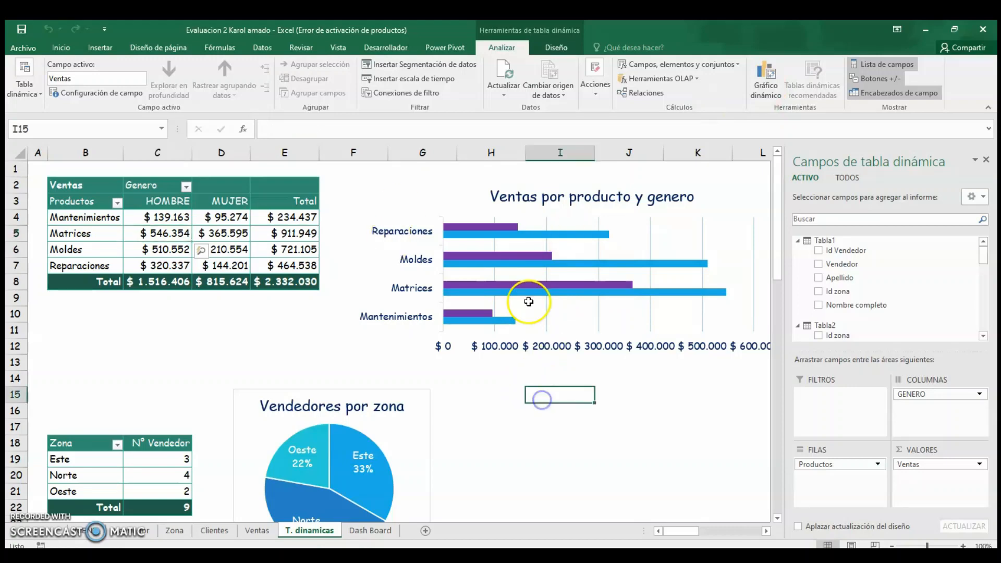
Inspect the Ventas por producto y genero pivot chart, its data series, legend and the fields it uses.
{"action": "left_click", "coordinate": [714, 206]}
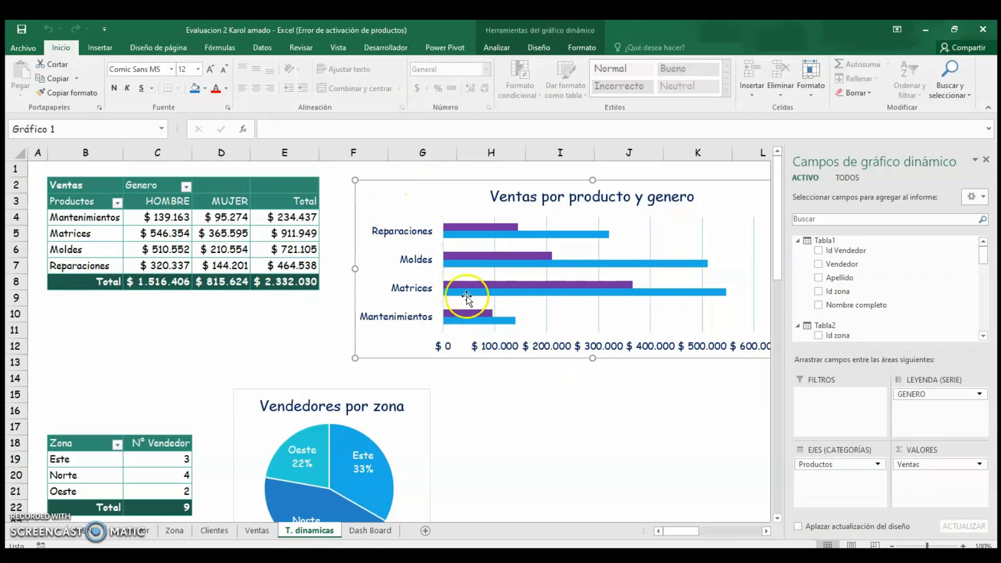
{"action": "left_click", "coordinate": [404, 199]}
{"action": "left_click", "coordinate": [523, 232]}
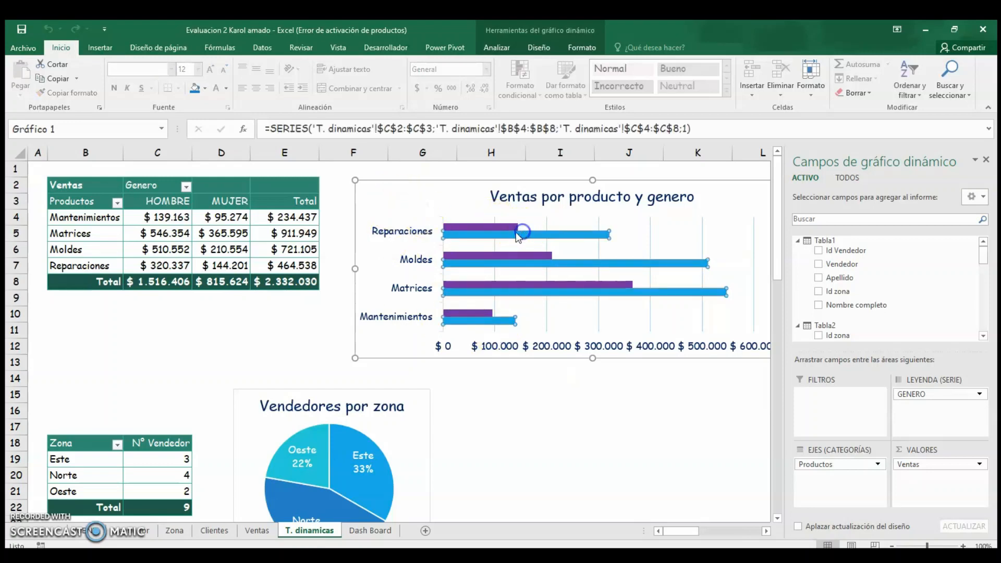
{"action": "left_click", "coordinate": [506, 227]}
{"action": "left_click", "coordinate": [618, 400]}
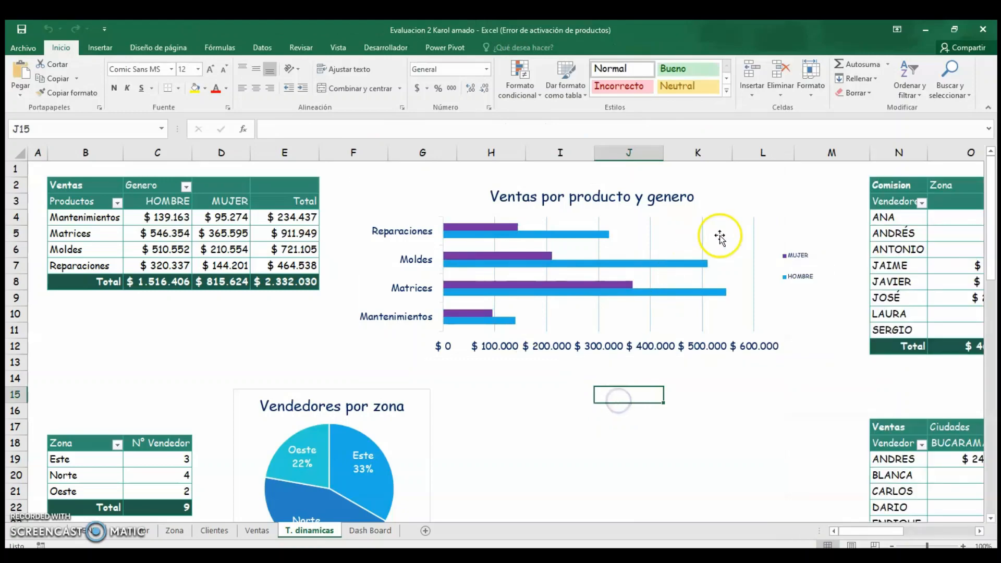
{"action": "left_click", "coordinate": [800, 254]}
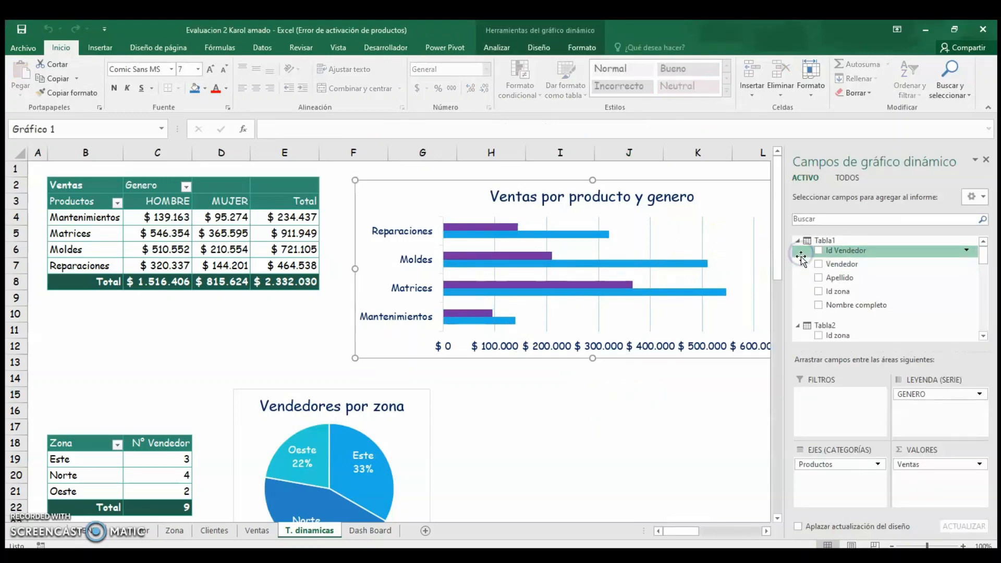
{"action": "left_click_drag", "start_coordinate": [676, 531], "coordinate": [608, 510]}
{"action": "scroll", "coordinate": [730, 531], "scroll_direction": "down", "scroll_amount": 3}
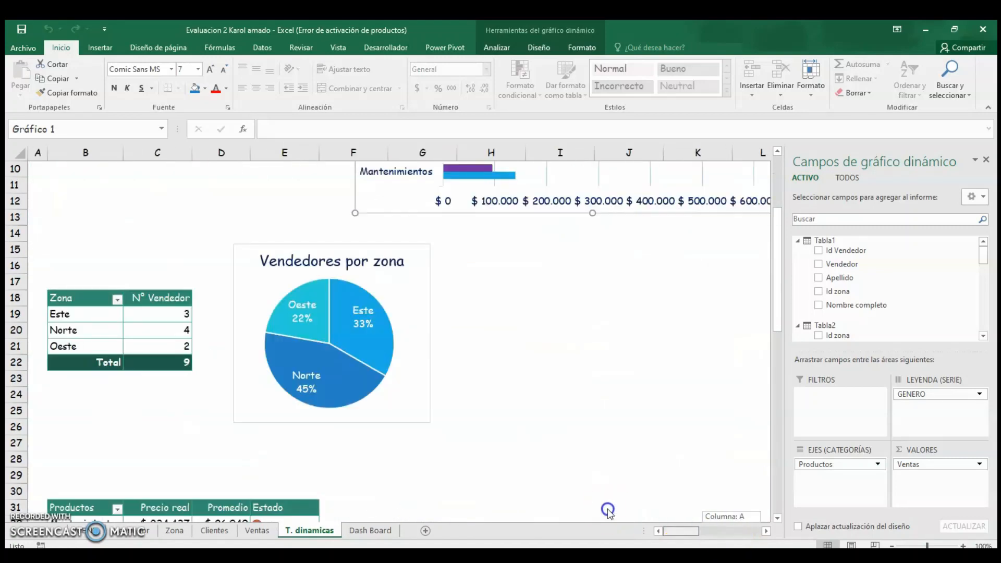
{"action": "scroll", "coordinate": [552, 378], "scroll_direction": "up", "scroll_amount": 1}
{"action": "left_click", "coordinate": [543, 392]}
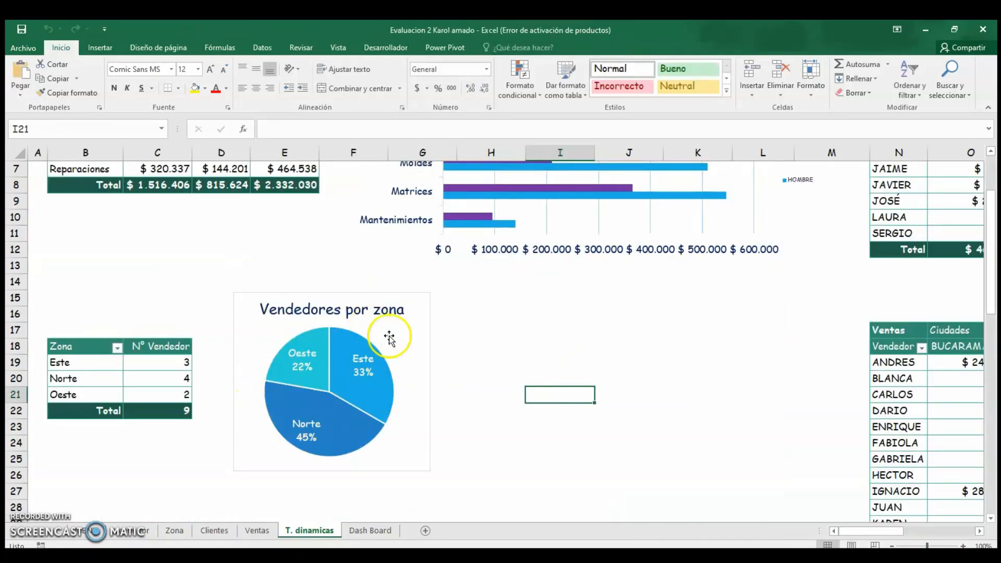
Inspect the Vendedores por zona pie chart's chart elements and style options.
{"action": "left_click", "coordinate": [394, 337]}
{"action": "left_click", "coordinate": [320, 412]}
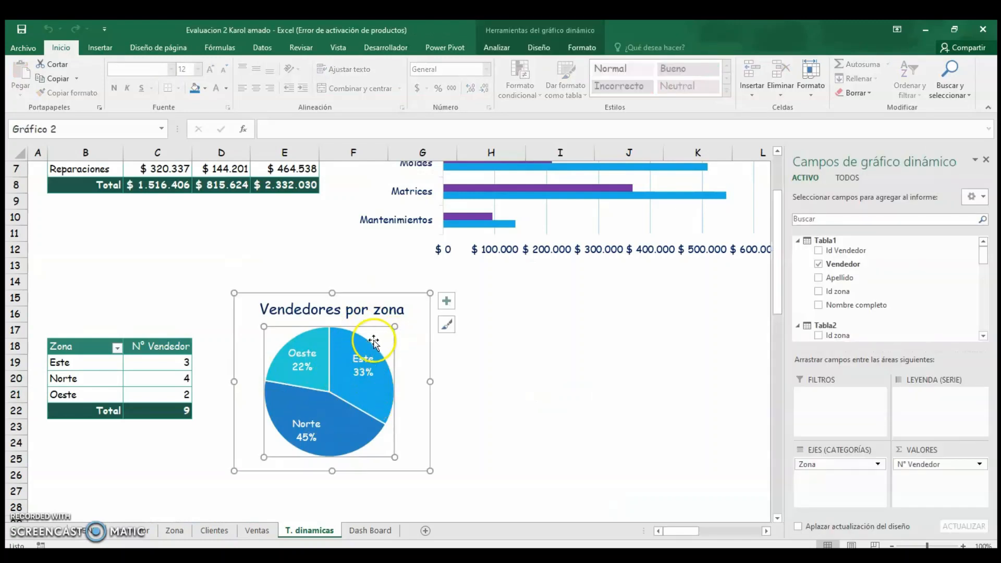
{"action": "left_click", "coordinate": [445, 301]}
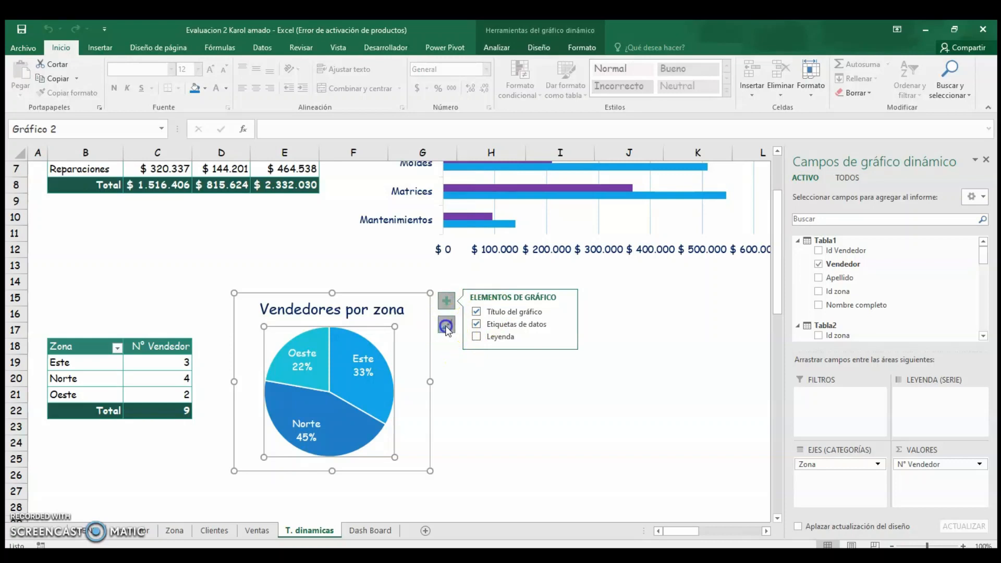
{"action": "left_click", "coordinate": [446, 326]}
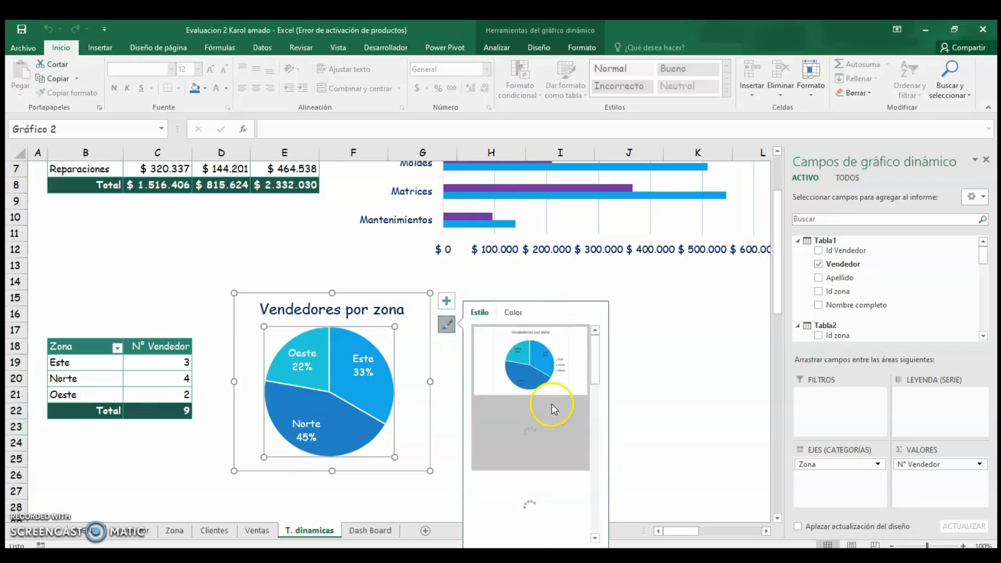
{"action": "left_click", "coordinate": [670, 353]}
Scroll down to the products pivot table and examine its Precio real, Promedio and Estado KPI values.
{"action": "scroll", "coordinate": [416, 366], "scroll_direction": "down", "scroll_amount": 2}
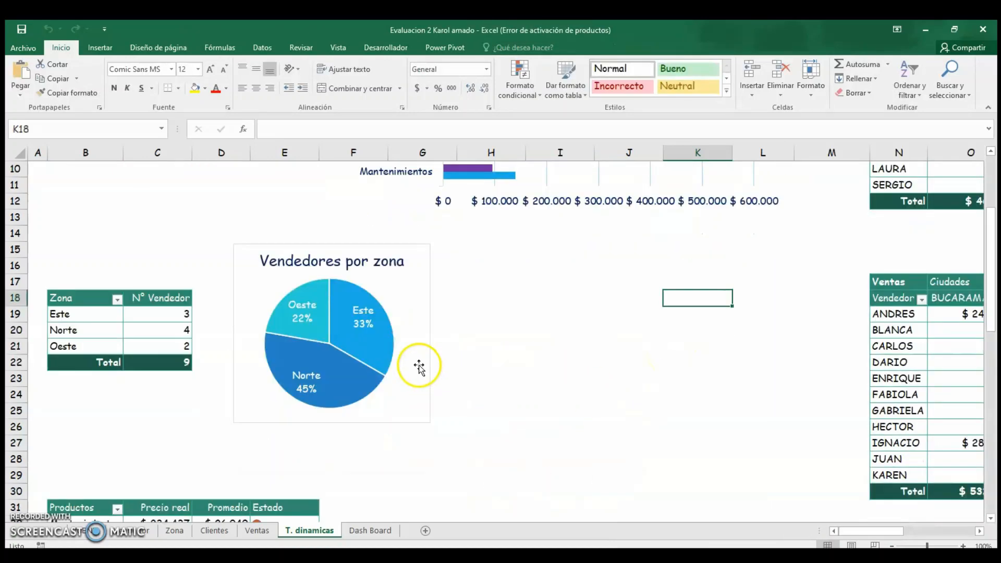
{"action": "scroll", "coordinate": [384, 384], "scroll_direction": "up", "scroll_amount": 5}
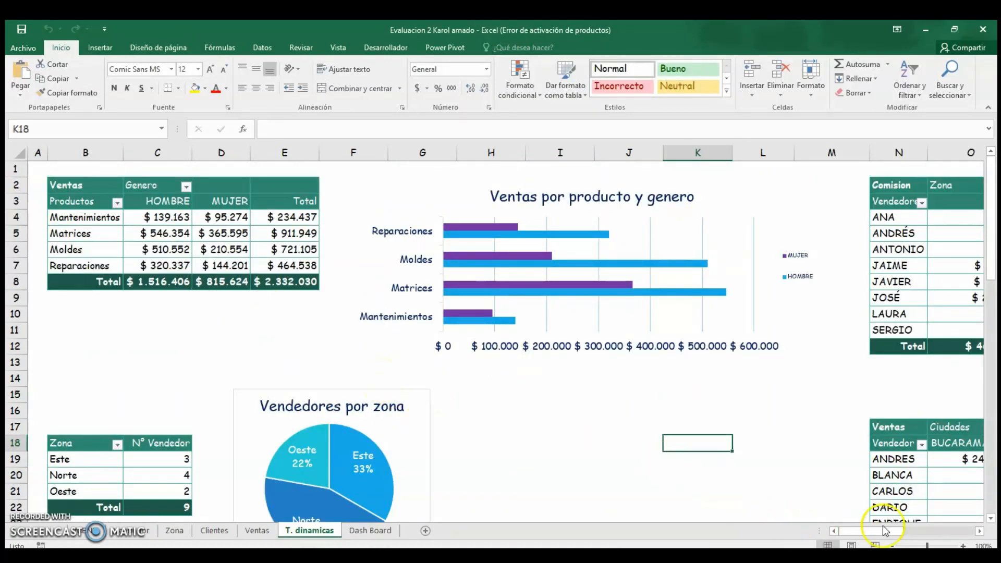
{"action": "scroll", "coordinate": [447, 344], "scroll_direction": "down", "scroll_amount": 4}
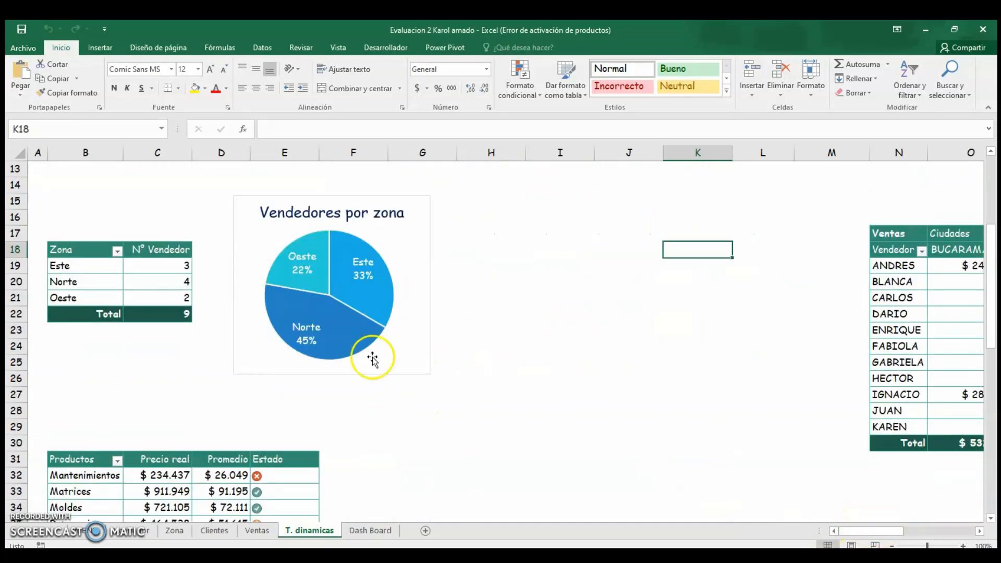
{"action": "scroll", "coordinate": [373, 359], "scroll_direction": "down", "scroll_amount": 3}
{"action": "left_click", "coordinate": [277, 360]}
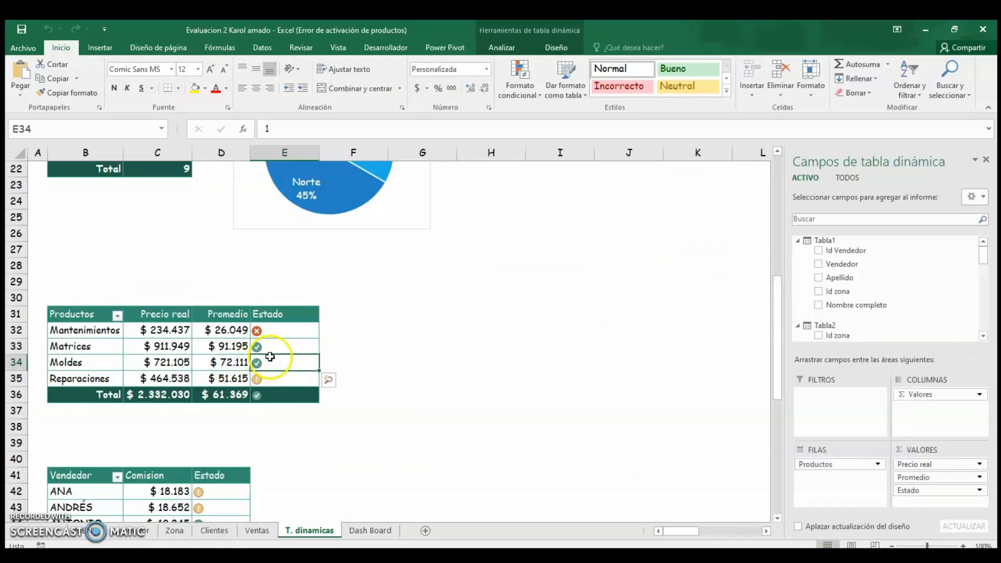
{"action": "left_click", "coordinate": [146, 358]}
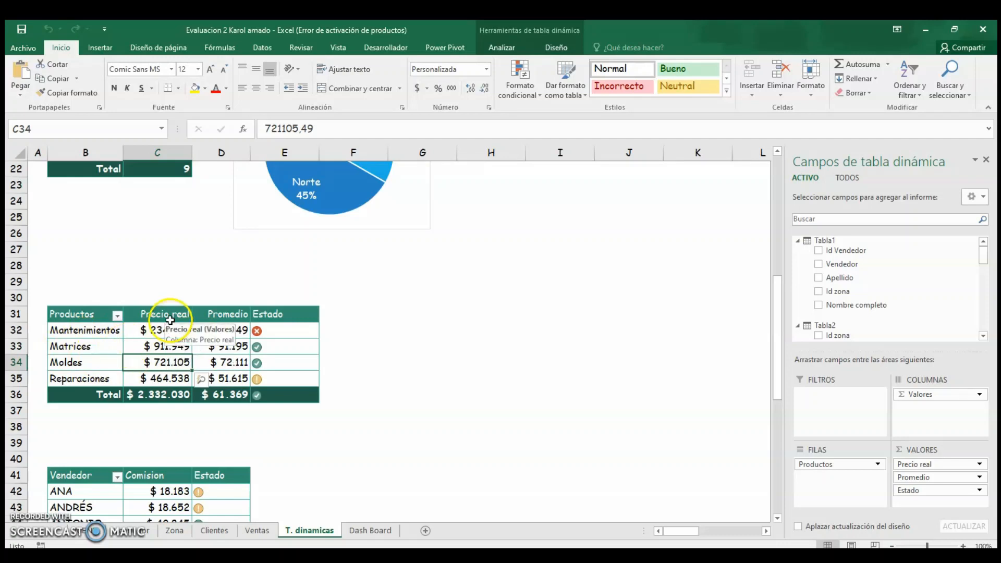
{"action": "left_click", "coordinate": [229, 343]}
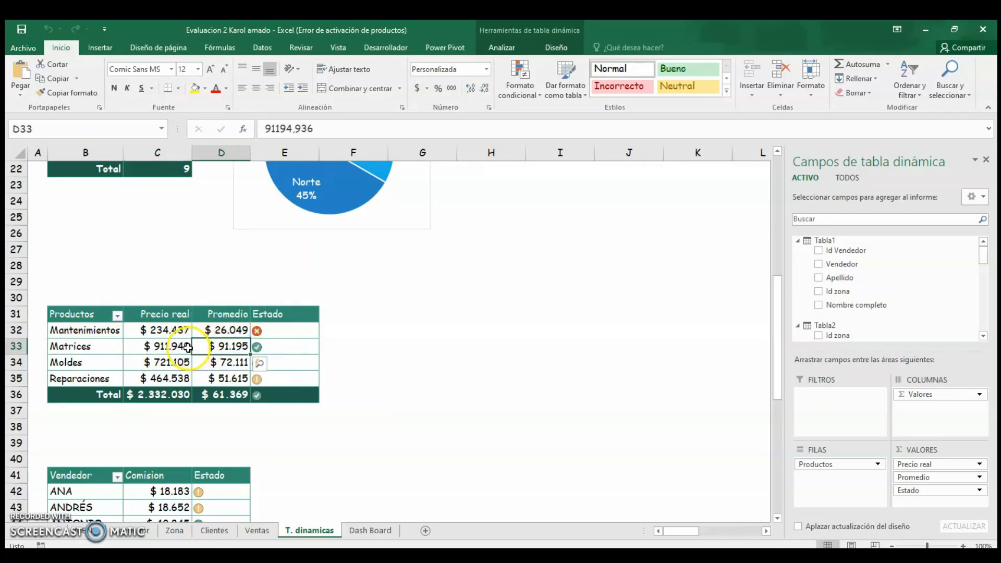
{"action": "left_click", "coordinate": [172, 348]}
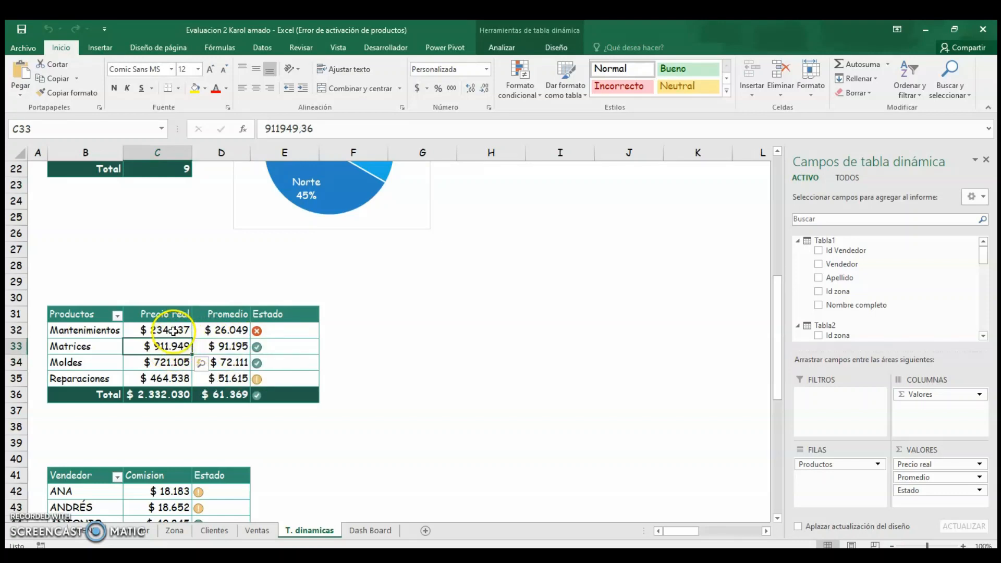
{"action": "left_click", "coordinate": [222, 347]}
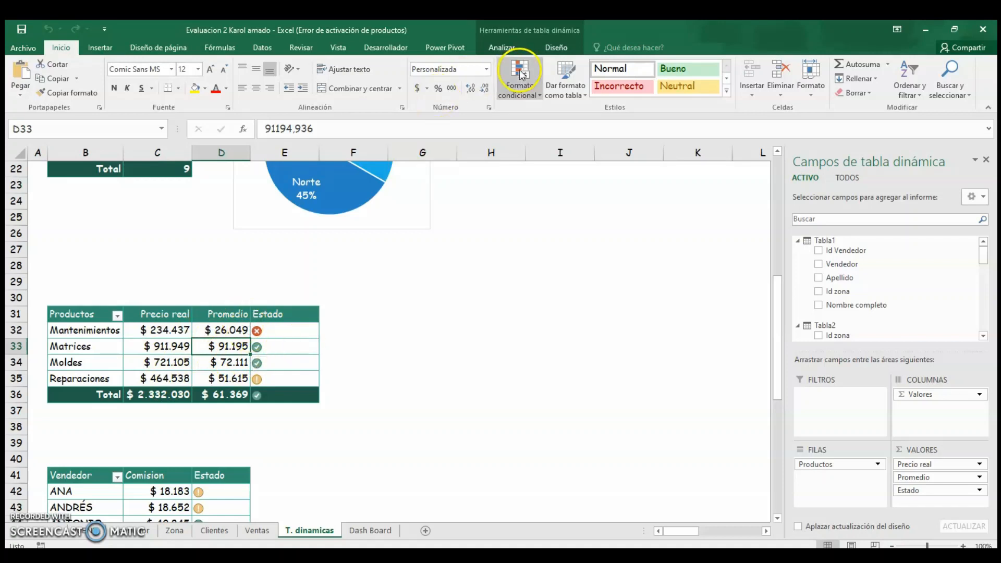
Open the KPI manager, inspect the ProPR KPI's target value and status thresholds, then close the manager.
{"action": "left_click", "coordinate": [445, 47]}
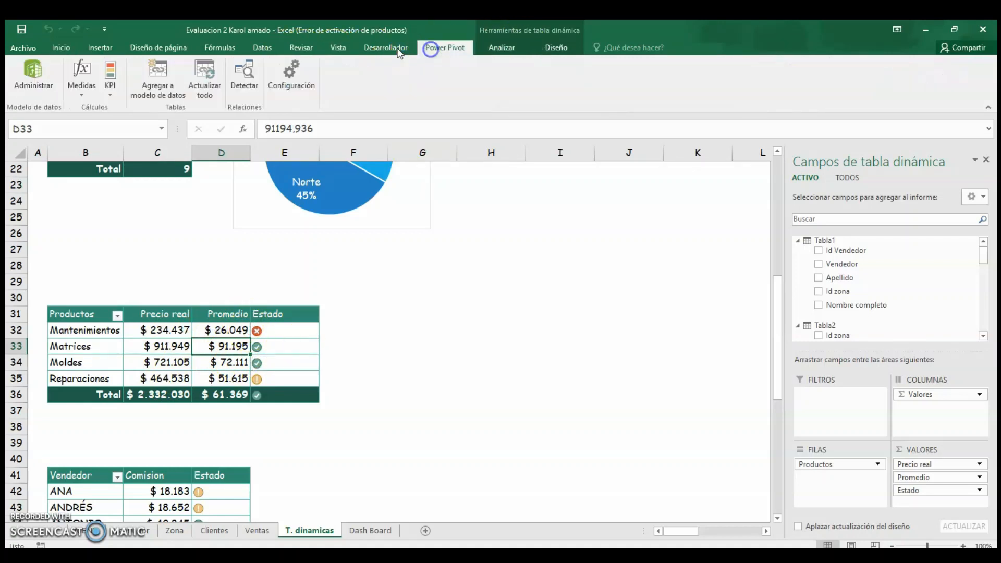
{"action": "left_click", "coordinate": [110, 86]}
{"action": "left_click", "coordinate": [147, 123]}
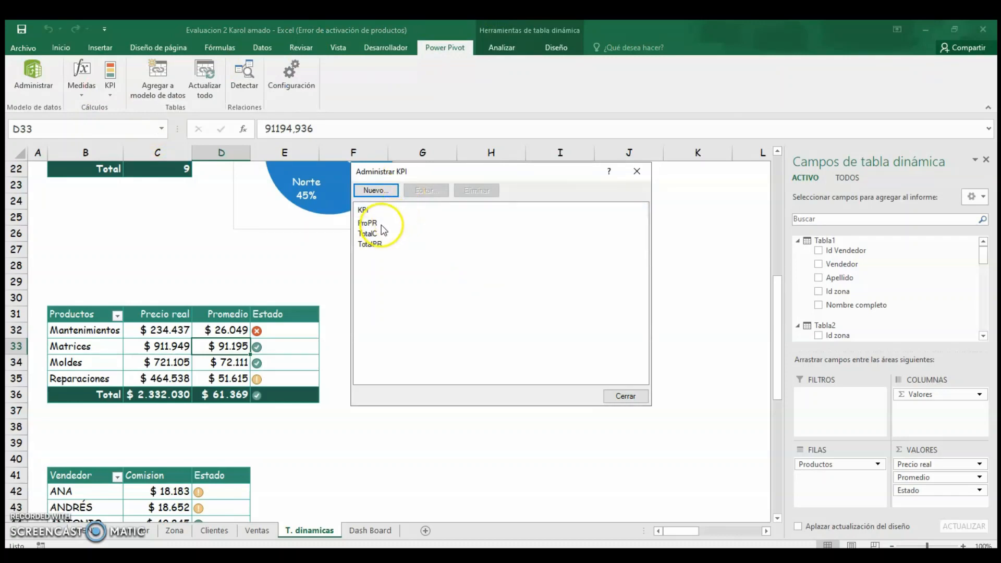
{"action": "left_click", "coordinate": [386, 223]}
{"action": "left_click", "coordinate": [425, 190]}
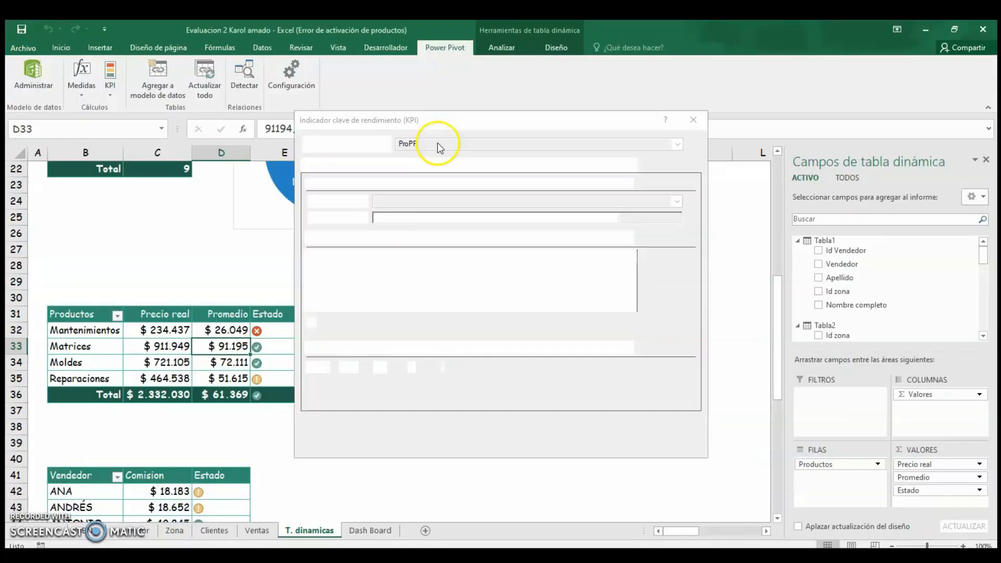
{"action": "left_click_drag", "start_coordinate": [424, 120], "coordinate": [443, 130]}
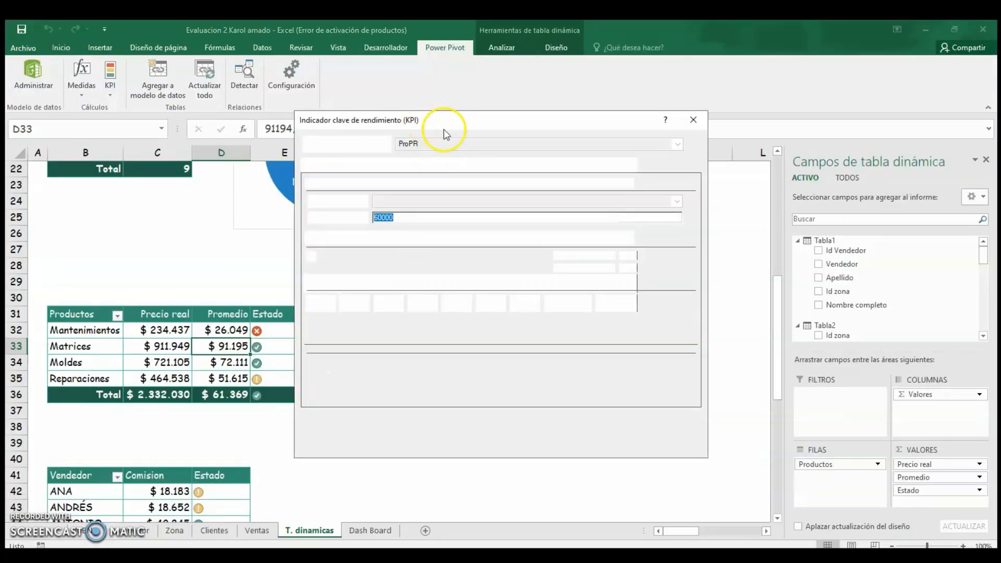
{"action": "left_click", "coordinate": [431, 228]}
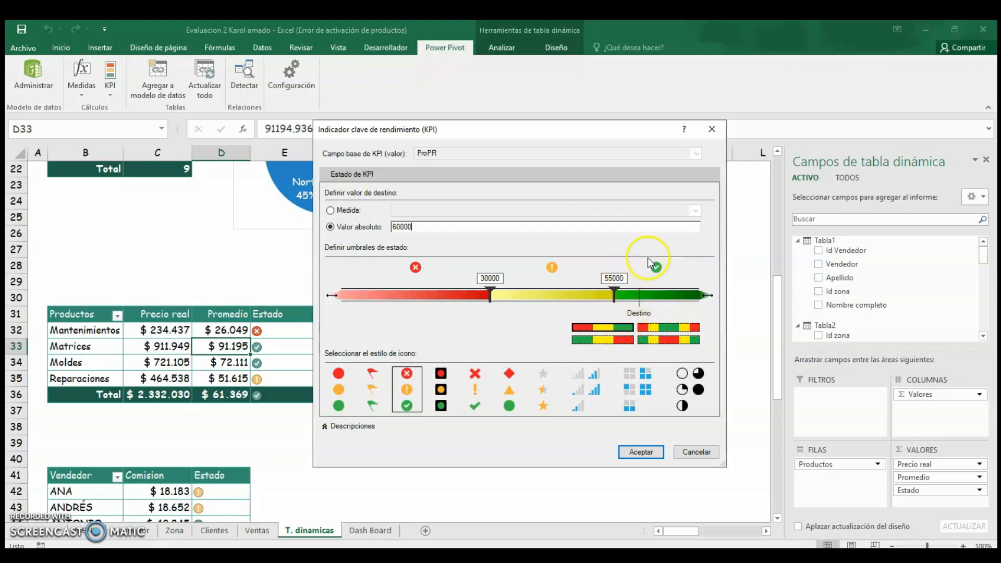
{"action": "left_click", "coordinate": [638, 452]}
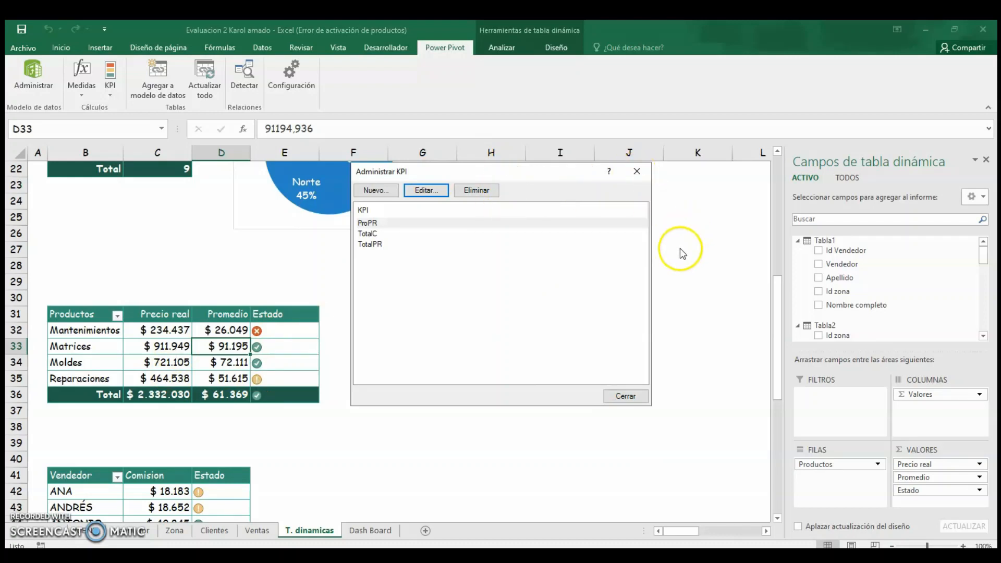
{"action": "left_click", "coordinate": [636, 171]}
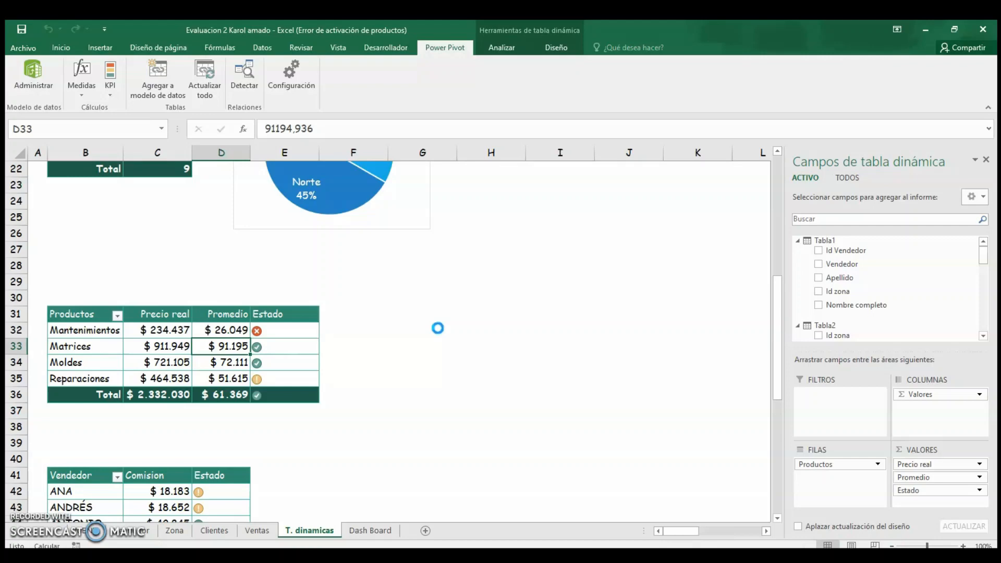
{"action": "left_click", "coordinate": [438, 329]}
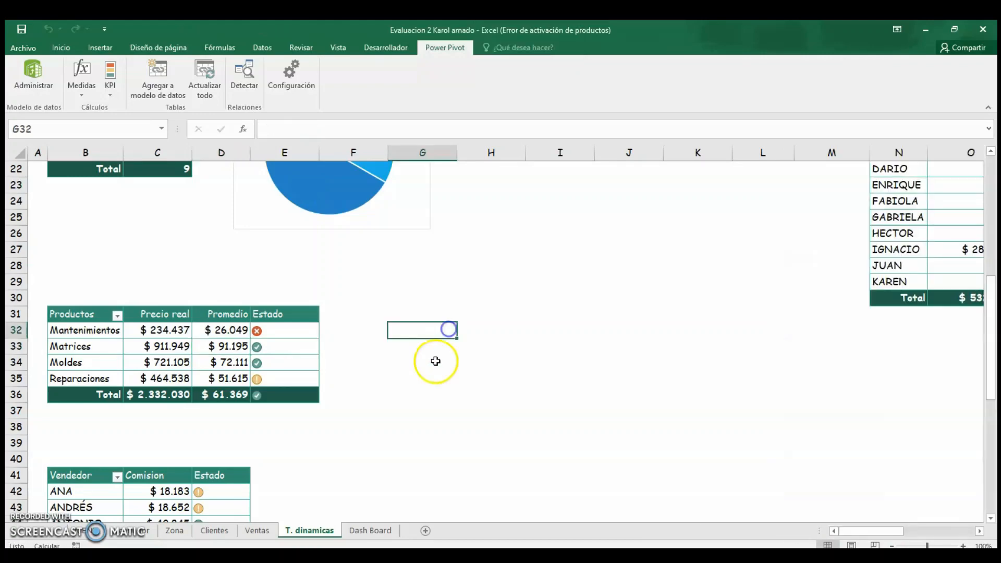
{"action": "scroll", "coordinate": [436, 362], "scroll_direction": "down", "scroll_amount": 7}
{"action": "scroll", "coordinate": [286, 324], "scroll_direction": "up", "scroll_amount": 2}
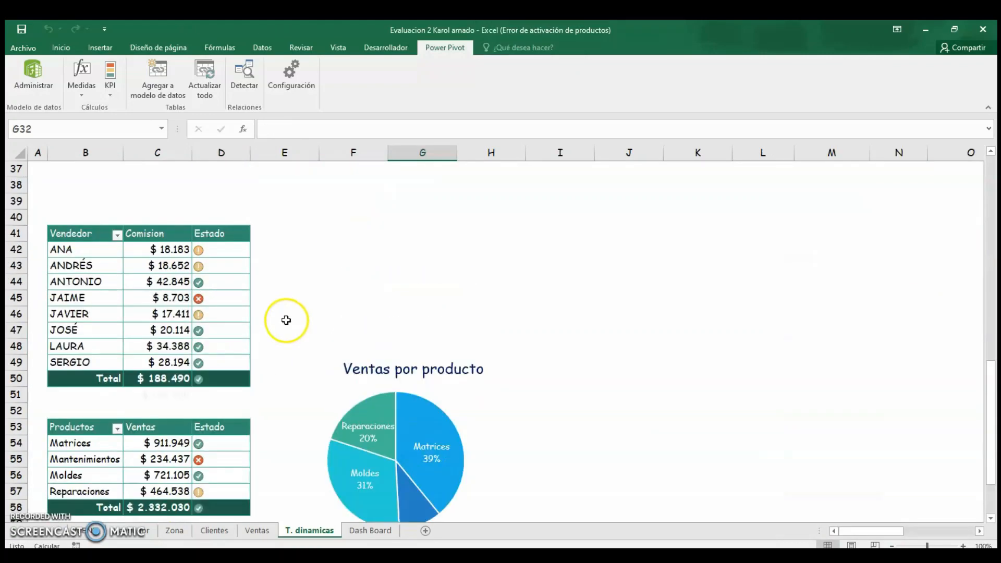
{"action": "left_click", "coordinate": [156, 313]}
{"action": "scroll", "coordinate": [237, 310], "scroll_direction": "up", "scroll_amount": 2}
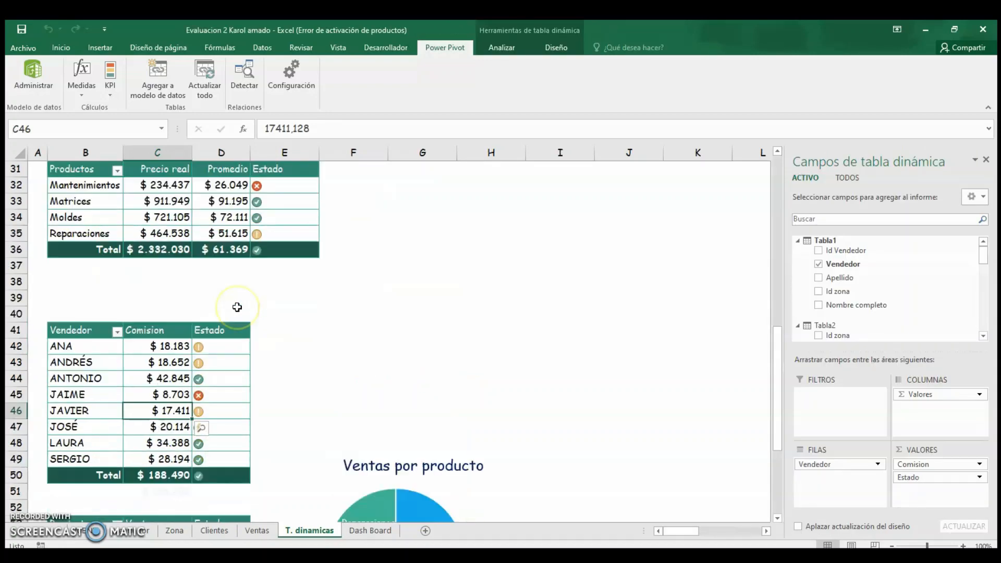
{"action": "scroll", "coordinate": [237, 307], "scroll_direction": "down", "scroll_amount": 3}
{"action": "scroll", "coordinate": [237, 307], "scroll_direction": "up", "scroll_amount": 3}
{"action": "scroll", "coordinate": [237, 308], "scroll_direction": "down", "scroll_amount": 3}
{"action": "scroll", "coordinate": [238, 307], "scroll_direction": "up", "scroll_amount": 1}
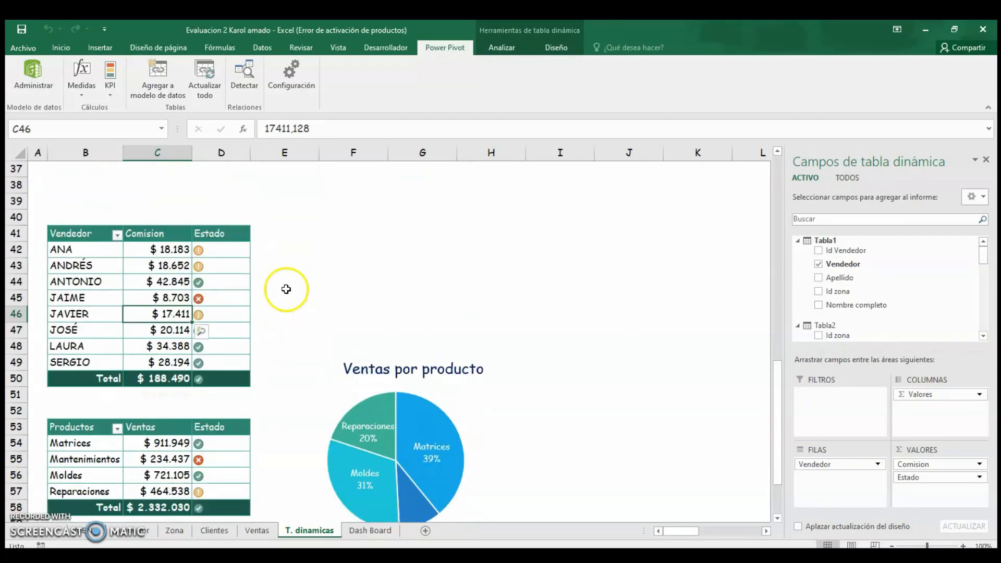
Select the Vendedor commission pivot table and inspect the TotalC KPI's target value and status thresholds.
{"action": "left_click", "coordinate": [75, 281]}
{"action": "left_click", "coordinate": [166, 266]}
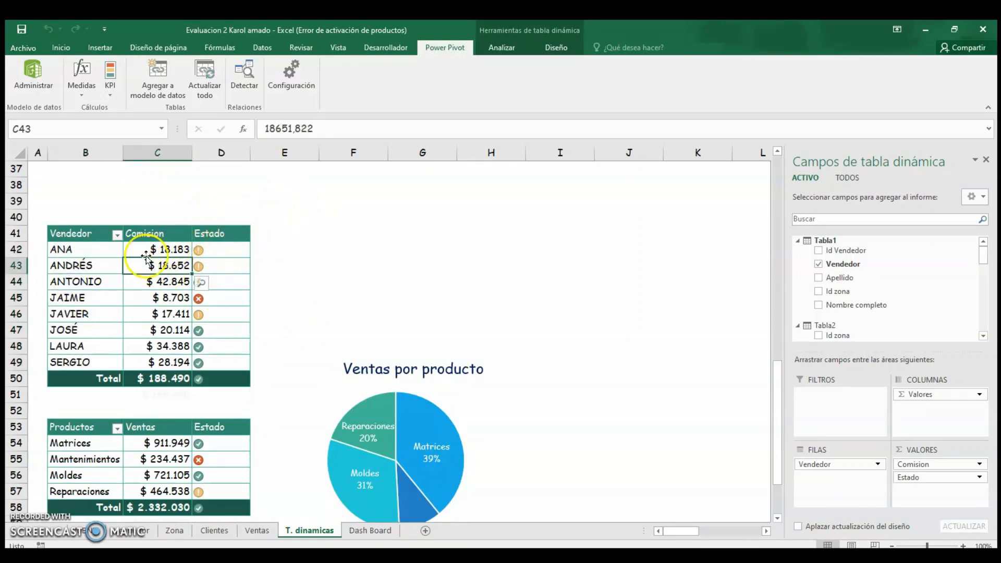
{"action": "left_click", "coordinate": [109, 95]}
{"action": "left_click", "coordinate": [152, 121]}
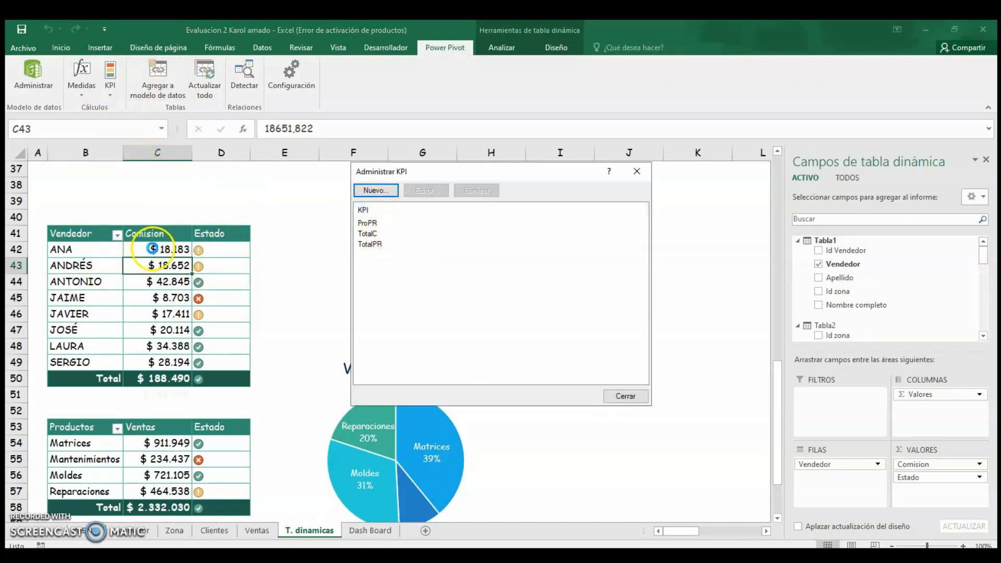
{"action": "left_click", "coordinate": [373, 234]}
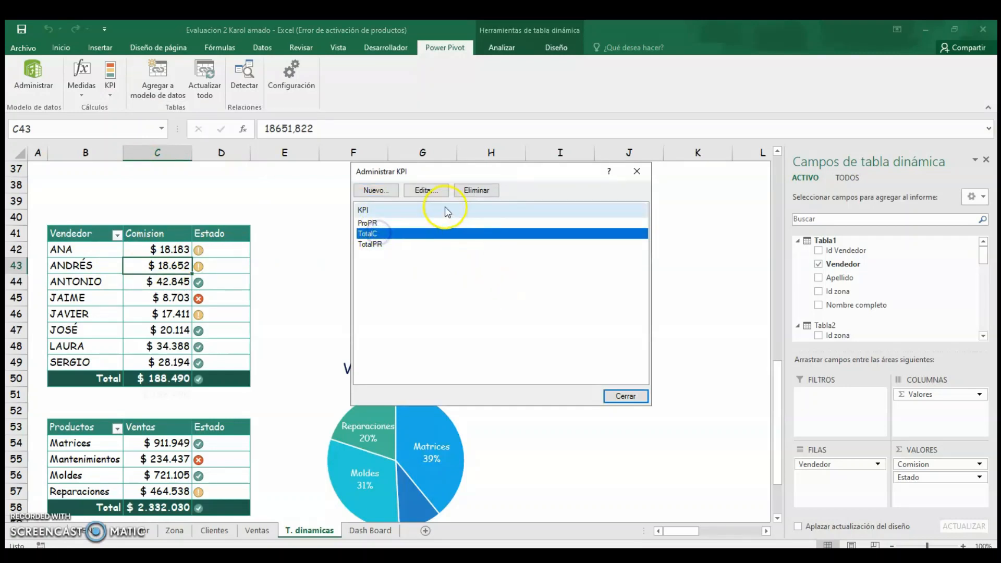
{"action": "left_click", "coordinate": [431, 192]}
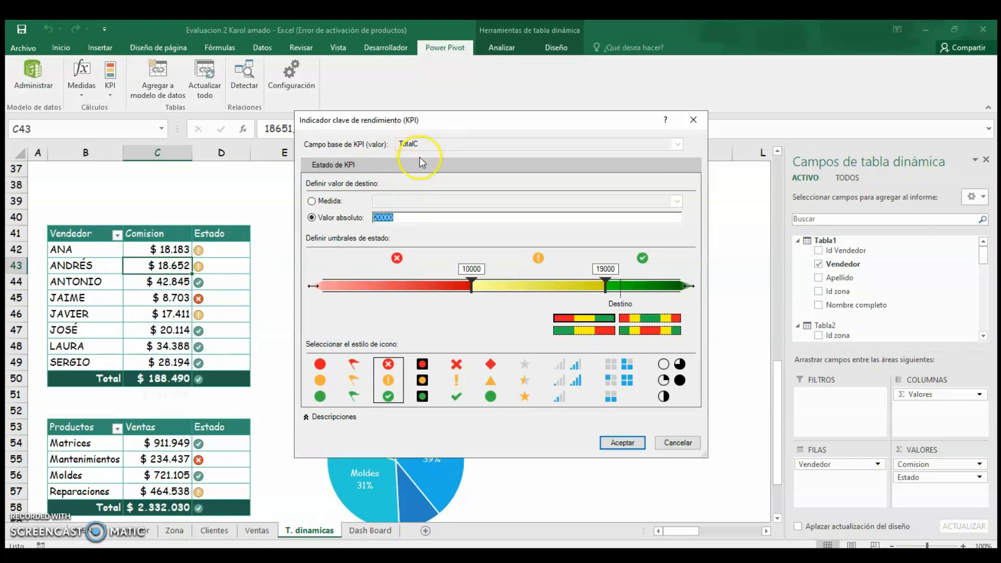
{"action": "left_click", "coordinate": [384, 219]}
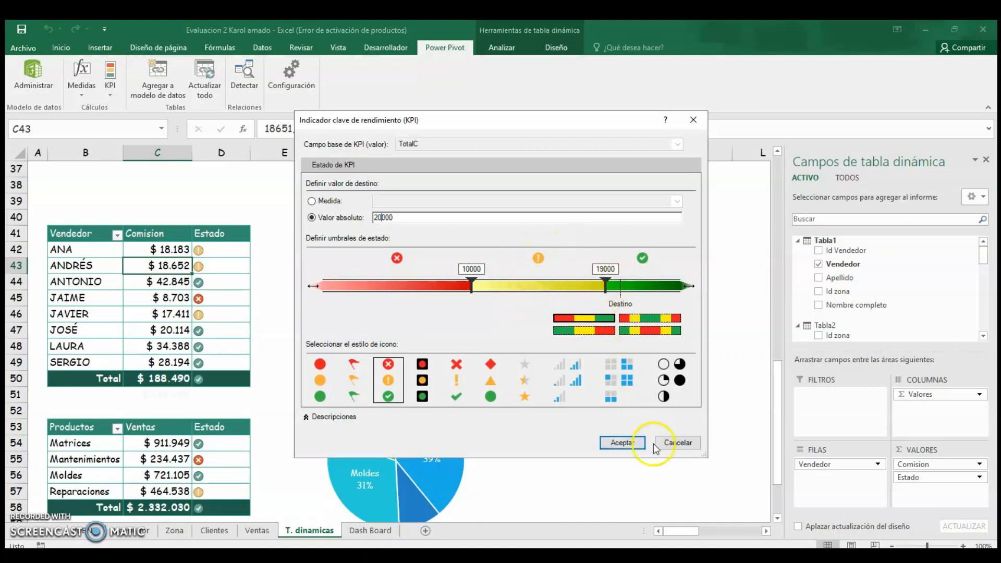
{"action": "left_click", "coordinate": [622, 444]}
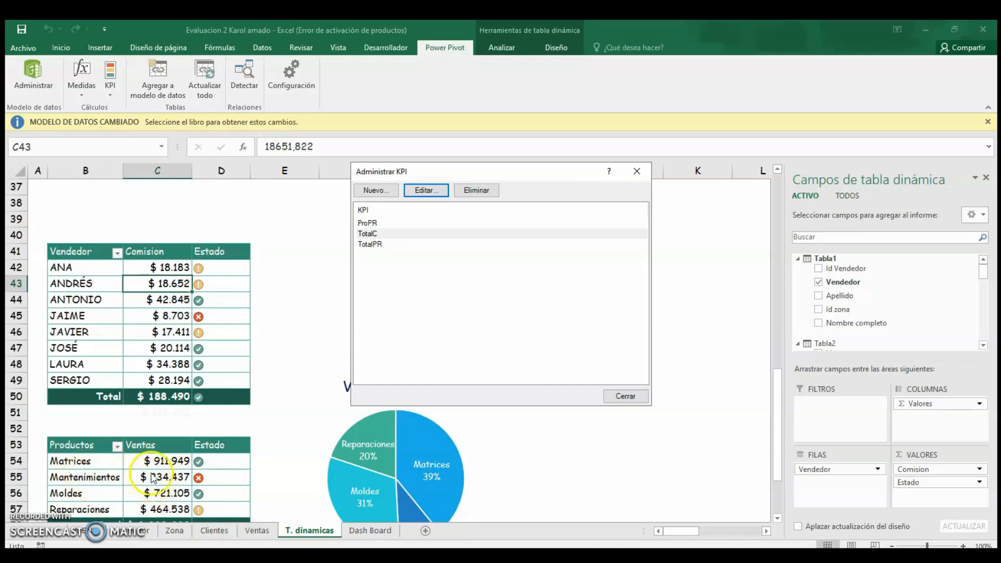
Inspect the TotalPR KPI's target value and status thresholds, then close the KPI manager.
{"action": "left_click", "coordinate": [374, 245]}
{"action": "left_click", "coordinate": [426, 190]}
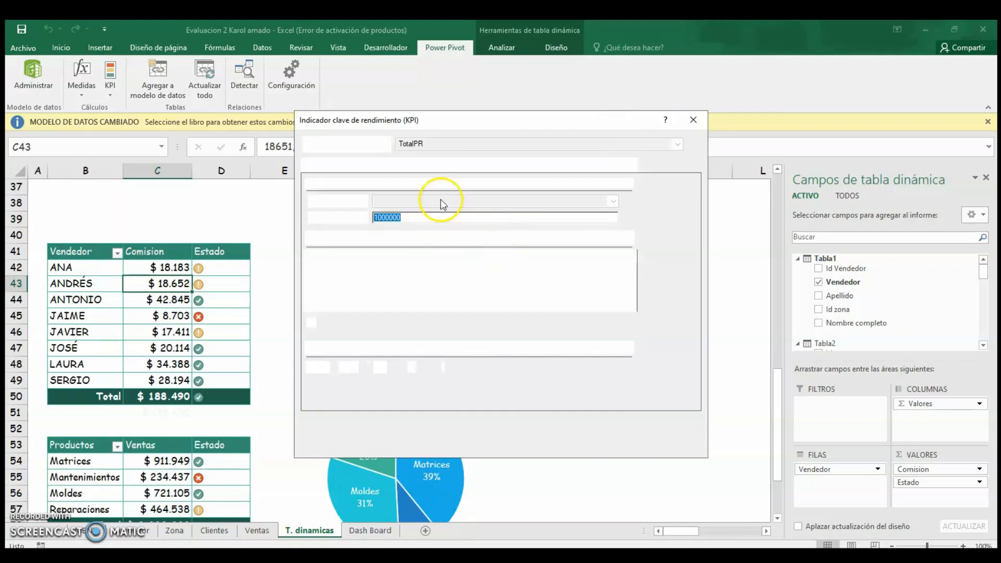
{"action": "left_click", "coordinate": [446, 217]}
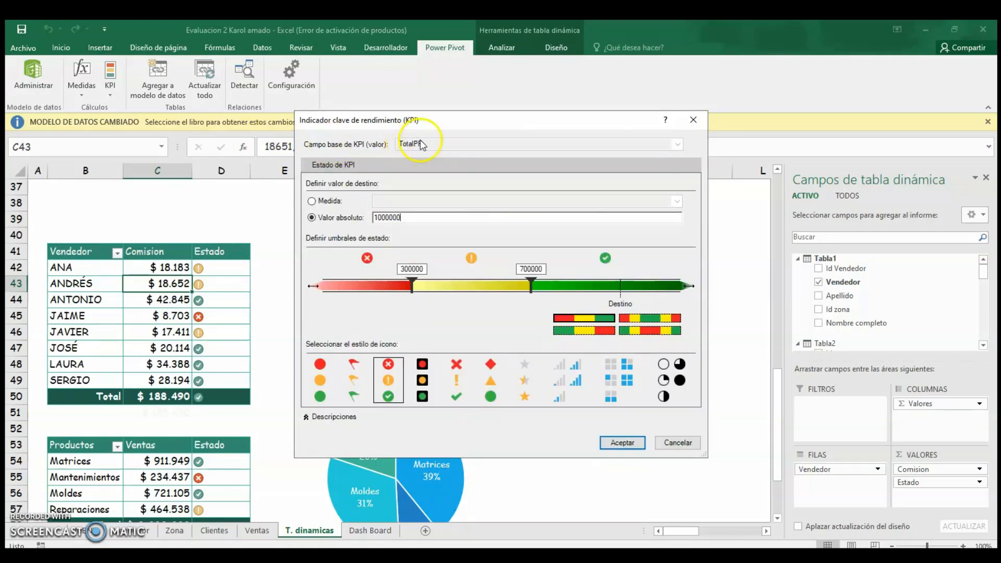
{"action": "left_click", "coordinate": [383, 218]}
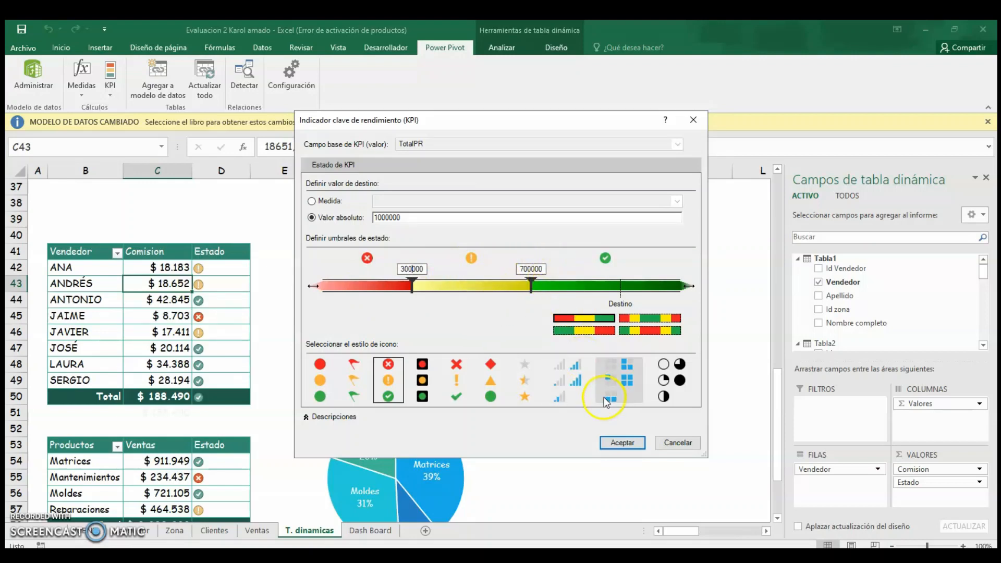
{"action": "left_click", "coordinate": [621, 442]}
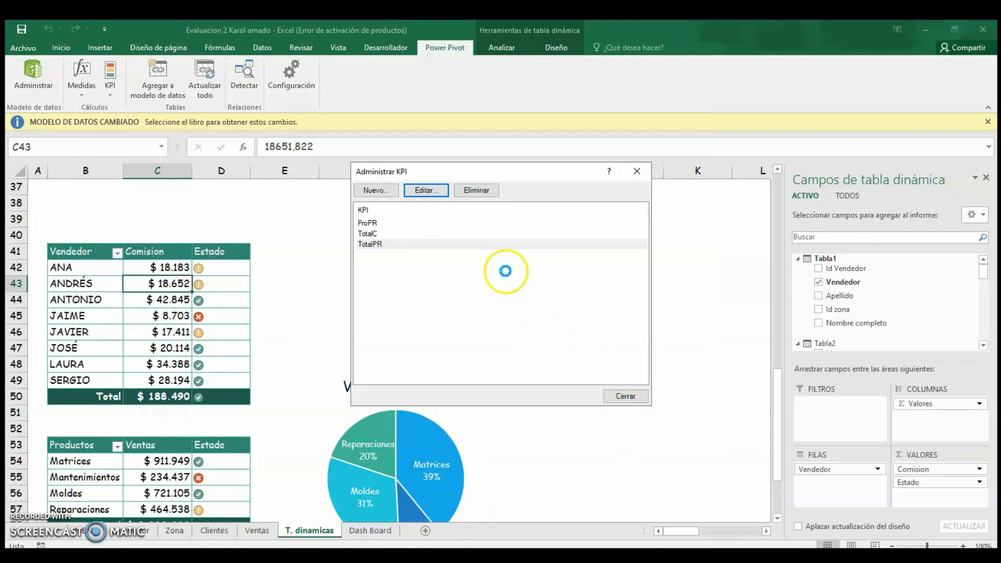
{"action": "left_click", "coordinate": [619, 397]}
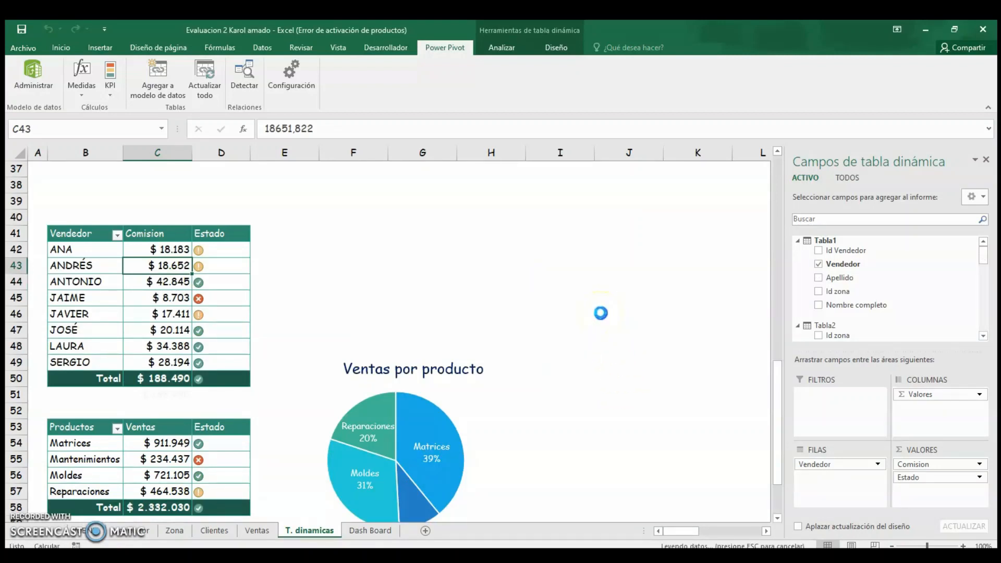
{"action": "left_click", "coordinate": [601, 313]}
{"action": "left_click", "coordinate": [607, 350]}
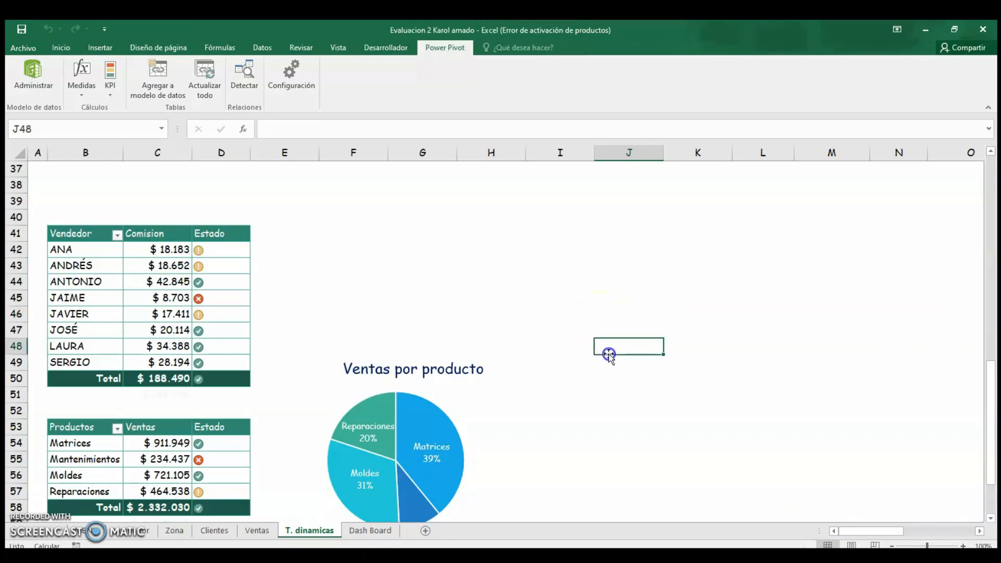
{"action": "scroll", "coordinate": [595, 323], "scroll_direction": "down", "scroll_amount": 4}
{"action": "scroll", "coordinate": [595, 323], "scroll_direction": "up", "scroll_amount": 2}
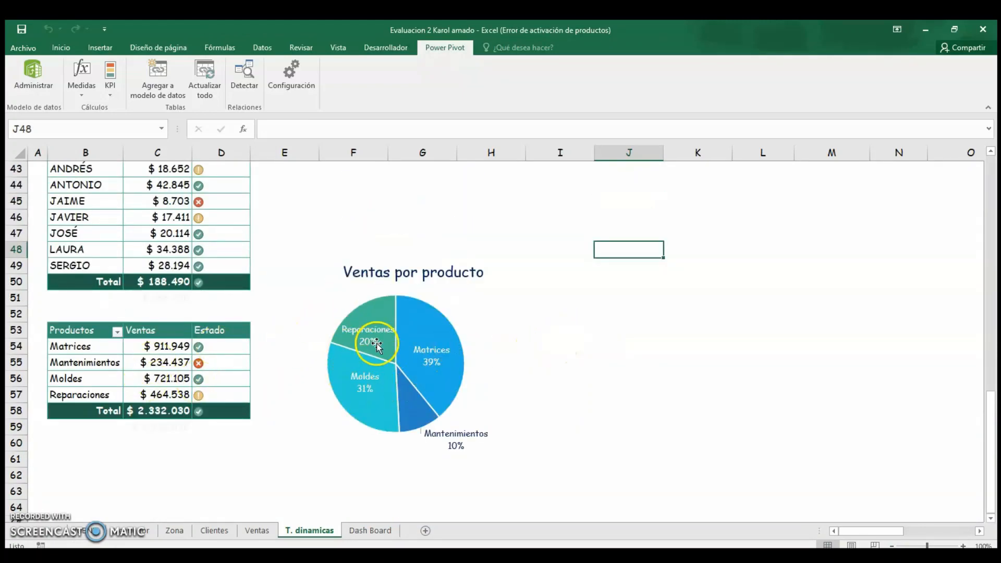
{"action": "left_click", "coordinate": [600, 347]}
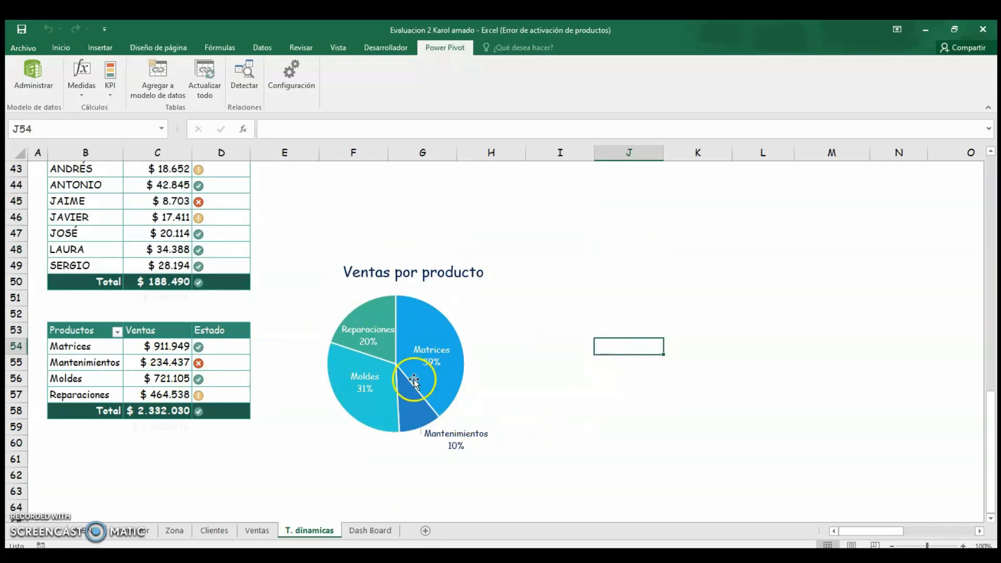
Switch to the Dash Board sheet and autofit column F so the Promedio values display fully.
{"action": "left_click", "coordinate": [370, 530]}
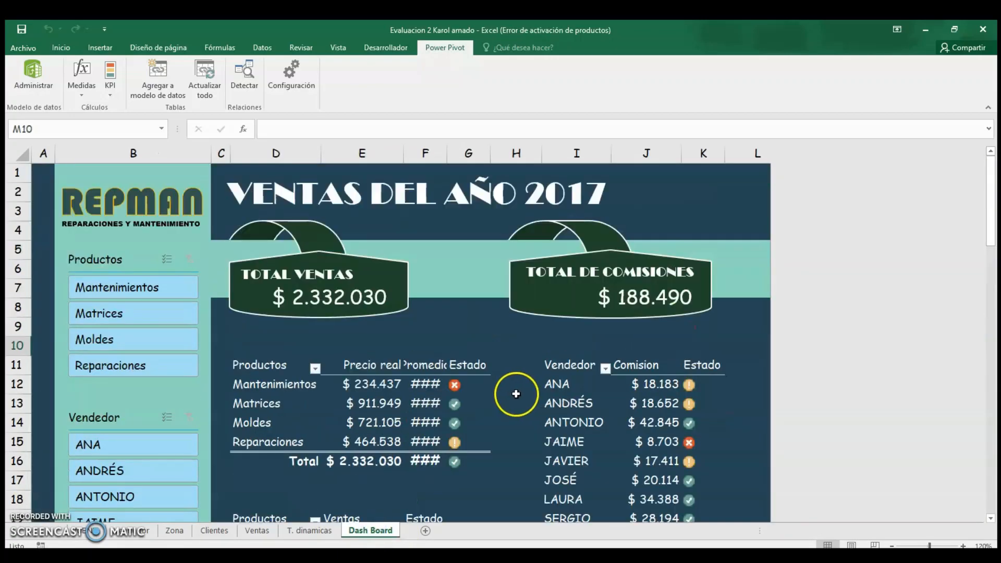
{"action": "double_click", "coordinate": [447, 154]}
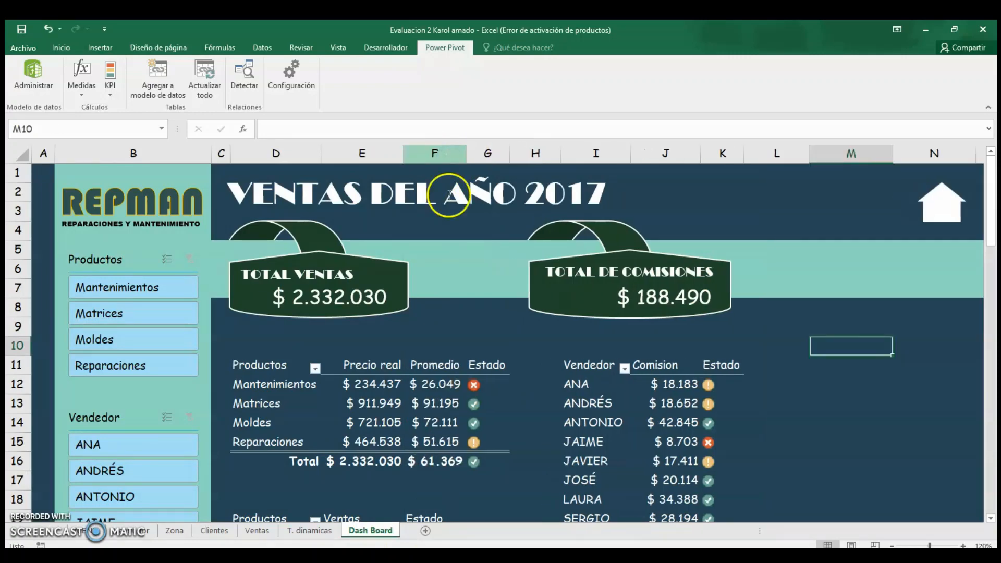
Examine the dashboard's products and sellers pivot tables, then close the pivot field list pane.
{"action": "left_click", "coordinate": [399, 346]}
{"action": "left_click", "coordinate": [435, 384]}
{"action": "scroll", "coordinate": [601, 404], "scroll_direction": "down", "scroll_amount": 1}
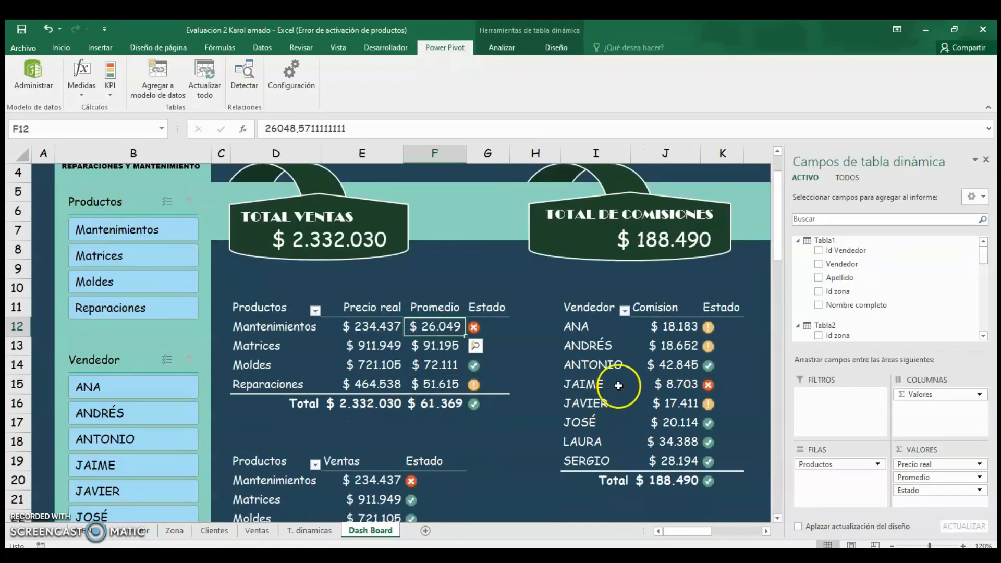
{"action": "scroll", "coordinate": [605, 396], "scroll_direction": "down", "scroll_amount": 1}
{"action": "left_click", "coordinate": [356, 461]}
{"action": "left_click", "coordinate": [636, 360]}
{"action": "scroll", "coordinate": [616, 319], "scroll_direction": "down", "scroll_amount": 9}
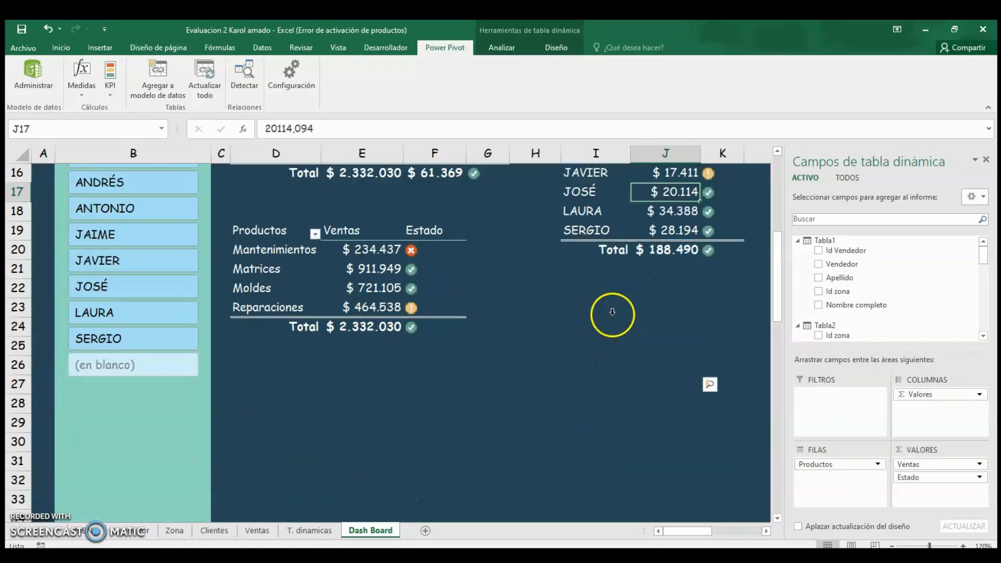
{"action": "scroll", "coordinate": [489, 368], "scroll_direction": "up", "scroll_amount": 2}
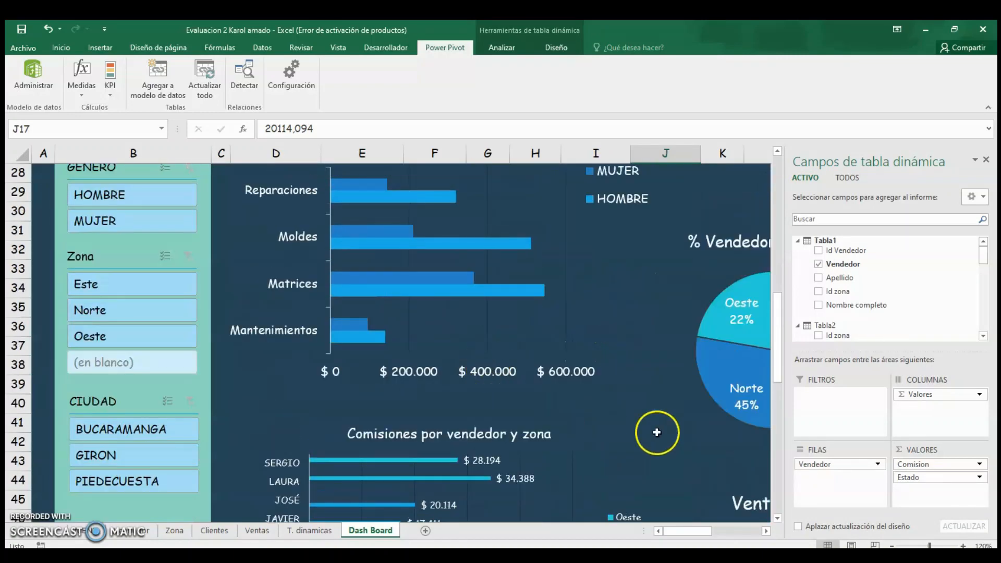
{"action": "left_click", "coordinate": [987, 159]}
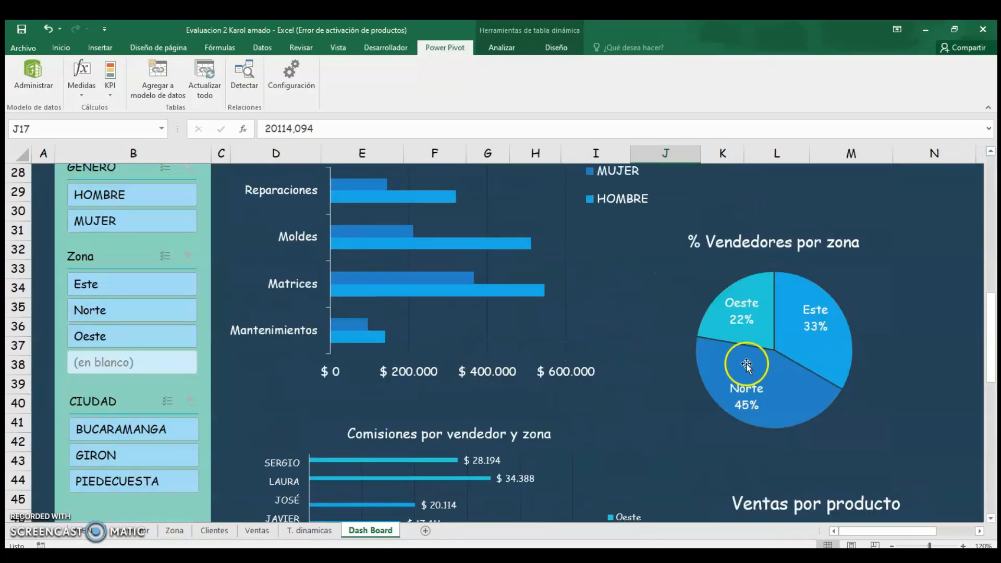
Scroll through the dashboard to review its charts and slicers.
{"action": "scroll", "coordinate": [869, 289], "scroll_direction": "down", "scroll_amount": 3}
{"action": "scroll", "coordinate": [868, 290], "scroll_direction": "down", "scroll_amount": 6}
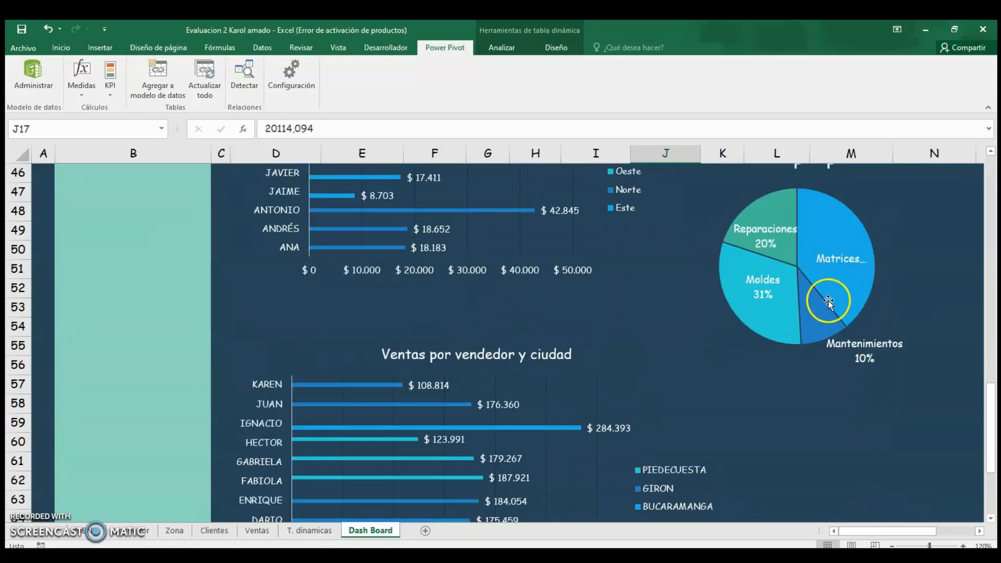
{"action": "scroll", "coordinate": [807, 304], "scroll_direction": "up", "scroll_amount": 8}
{"action": "scroll", "coordinate": [710, 317], "scroll_direction": "up", "scroll_amount": 10}
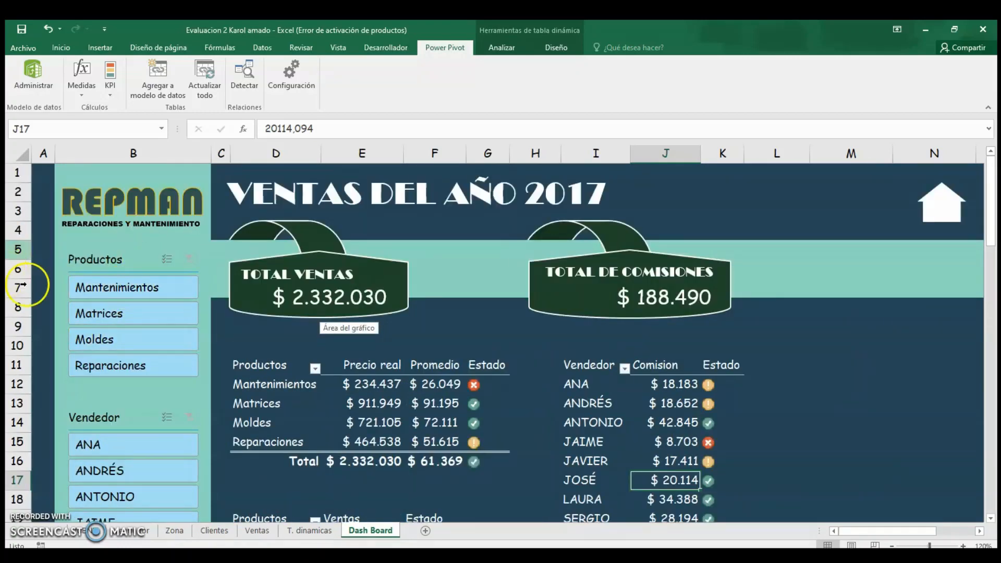
{"action": "left_click", "coordinate": [97, 260]}
{"action": "left_click", "coordinate": [40, 321]}
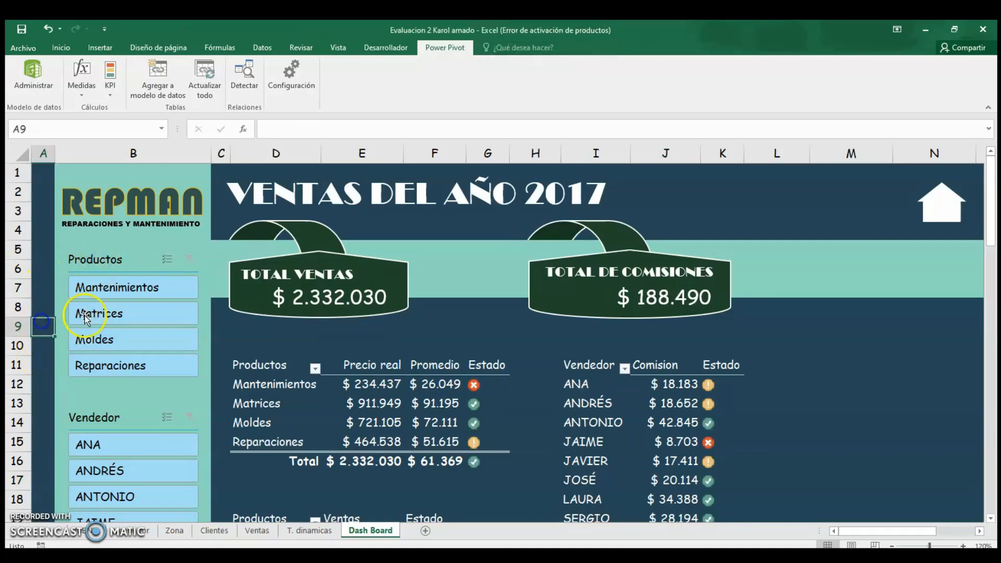
{"action": "scroll", "coordinate": [89, 357], "scroll_direction": "down", "scroll_amount": 3}
{"action": "scroll", "coordinate": [112, 360], "scroll_direction": "down", "scroll_amount": 9}
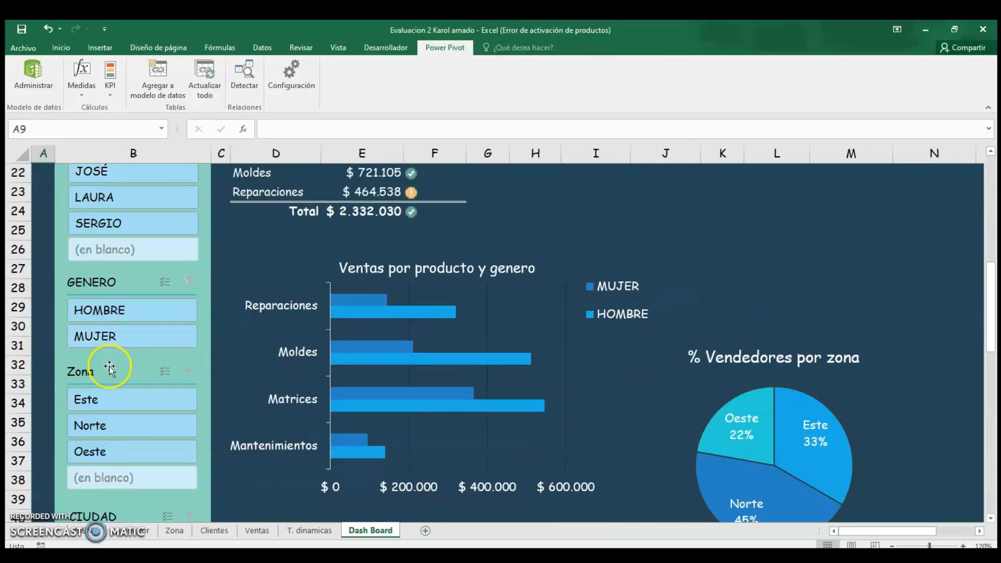
Open the Productos slicer's report connections and review which pivot tables it filters.
{"action": "scroll", "coordinate": [120, 350], "scroll_direction": "up", "scroll_amount": 4}
{"action": "scroll", "coordinate": [130, 341], "scroll_direction": "up", "scroll_amount": 8}
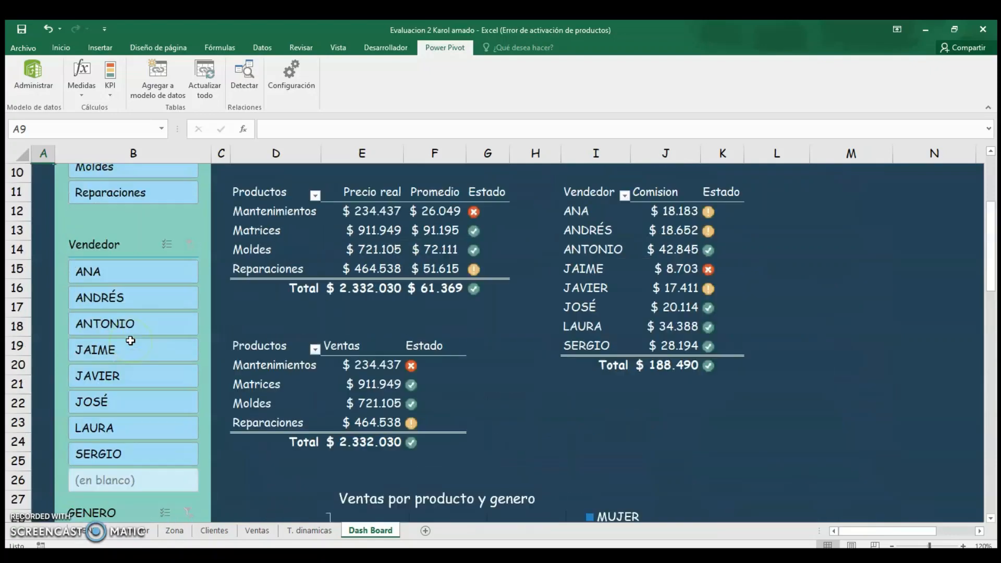
{"action": "scroll", "coordinate": [133, 342], "scroll_direction": "down", "scroll_amount": 1}
{"action": "scroll", "coordinate": [133, 342], "scroll_direction": "up", "scroll_amount": 1}
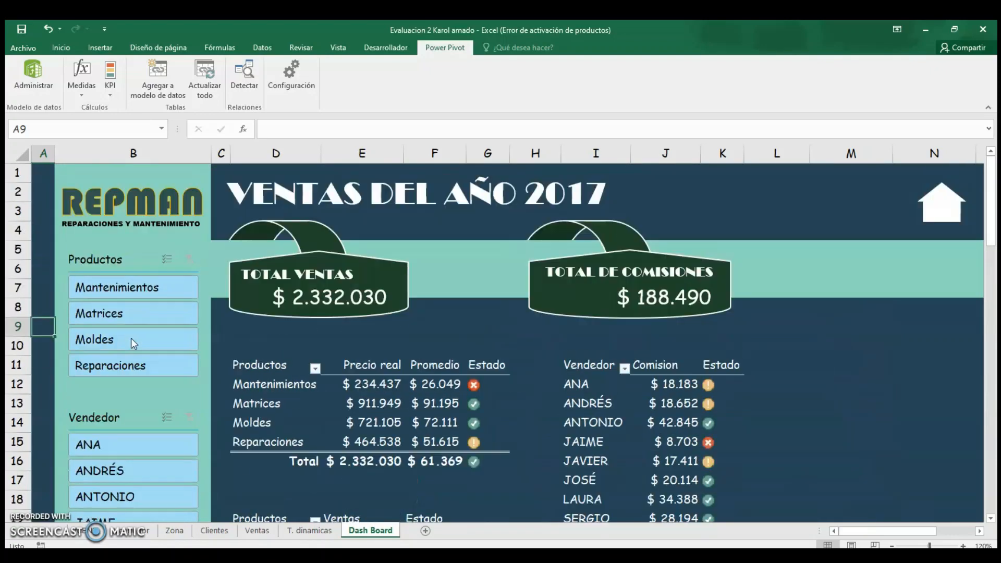
{"action": "left_click", "coordinate": [111, 262]}
{"action": "right_click", "coordinate": [112, 263]}
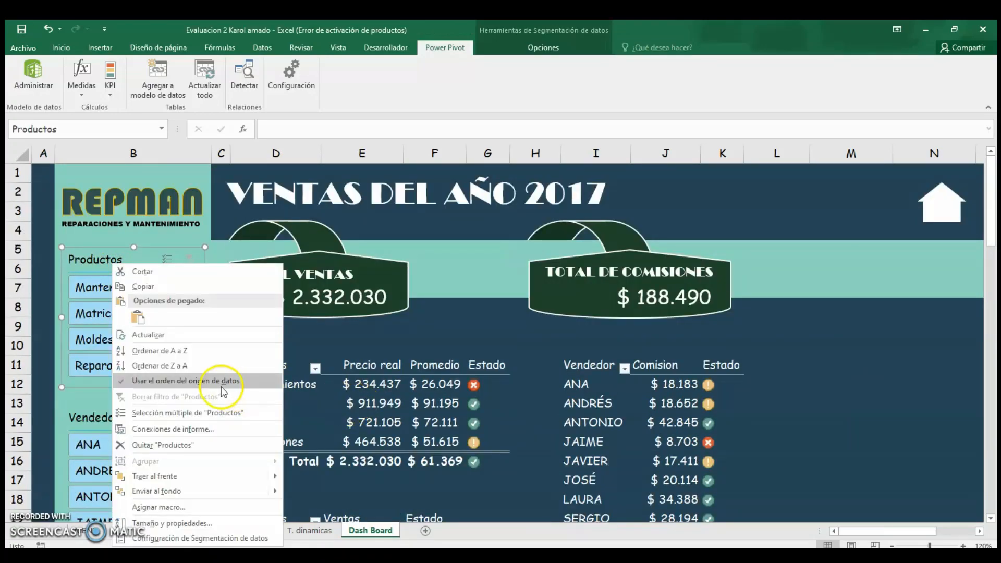
{"action": "left_click", "coordinate": [165, 436]}
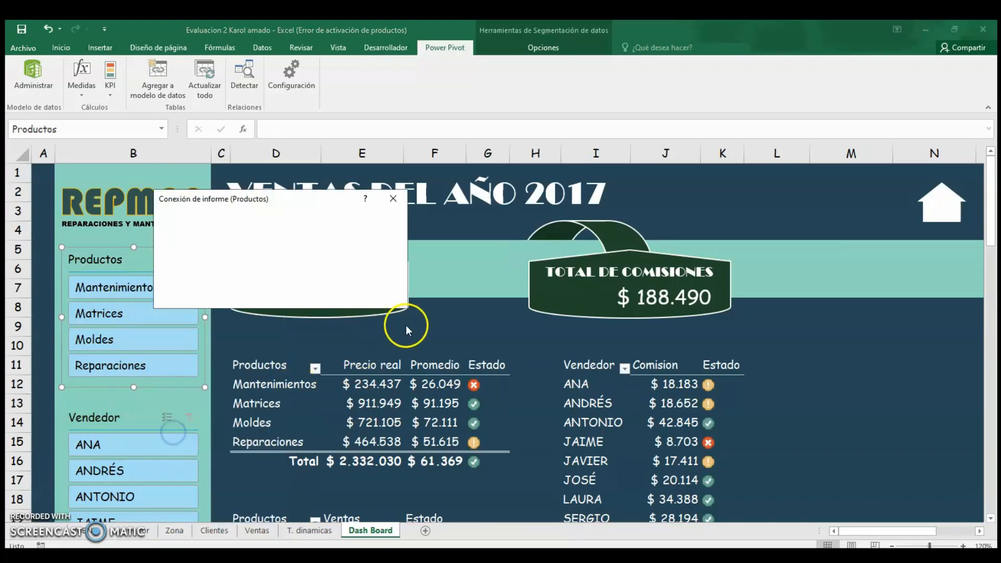
{"action": "left_click_drag", "start_coordinate": [340, 208], "coordinate": [459, 199]}
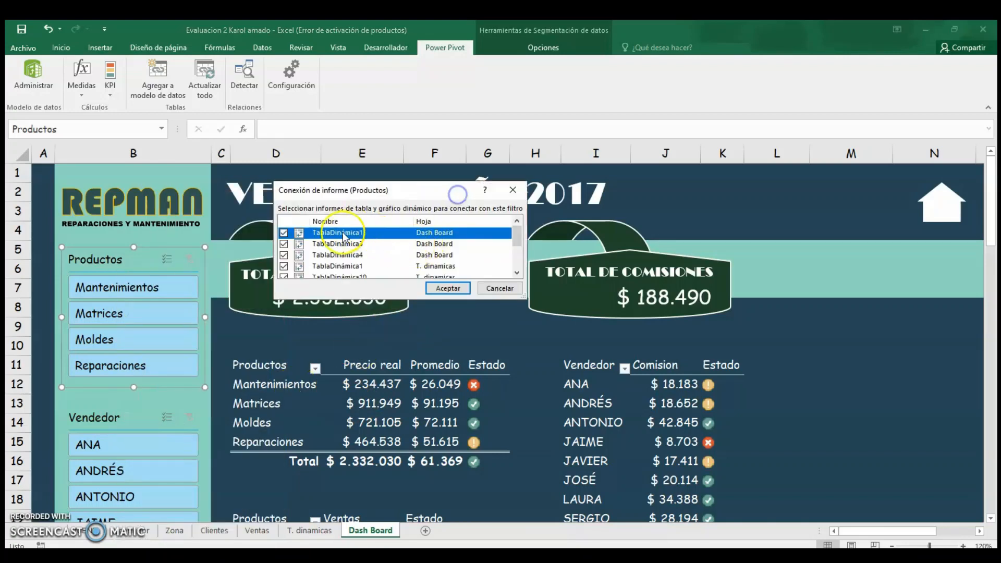
{"action": "scroll", "coordinate": [449, 244], "scroll_direction": "down", "scroll_amount": 3}
{"action": "left_click", "coordinate": [448, 288]}
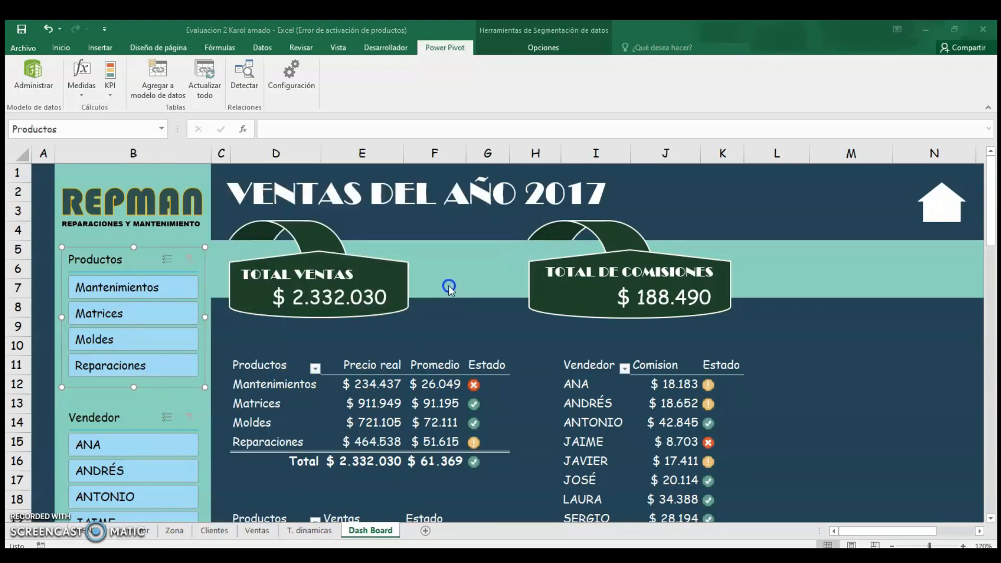
Filter the dashboard to the Moldes product with the Productos slicer and review the filtered tables and charts.
{"action": "left_click", "coordinate": [818, 356]}
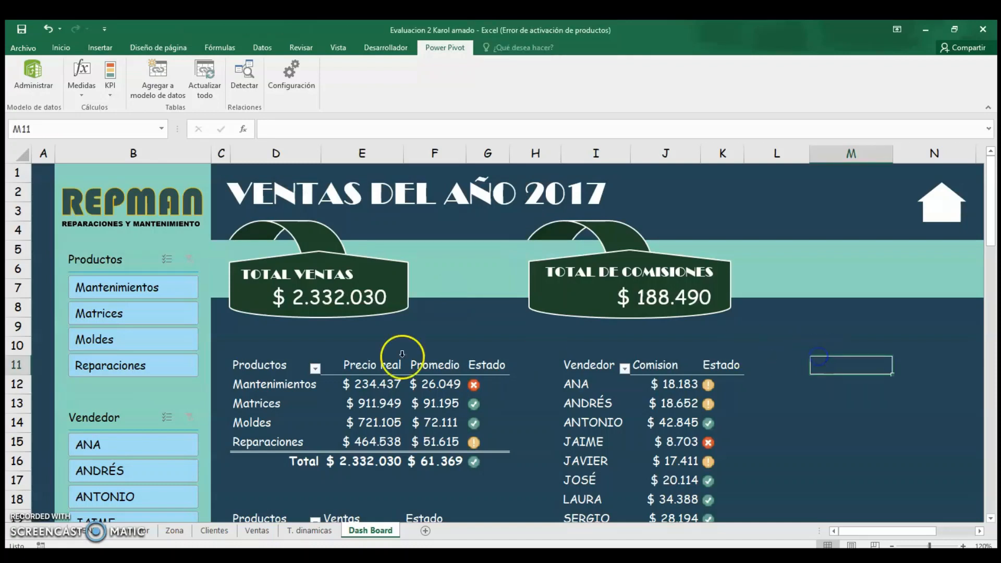
{"action": "left_click", "coordinate": [95, 257]}
{"action": "left_click", "coordinate": [39, 292]}
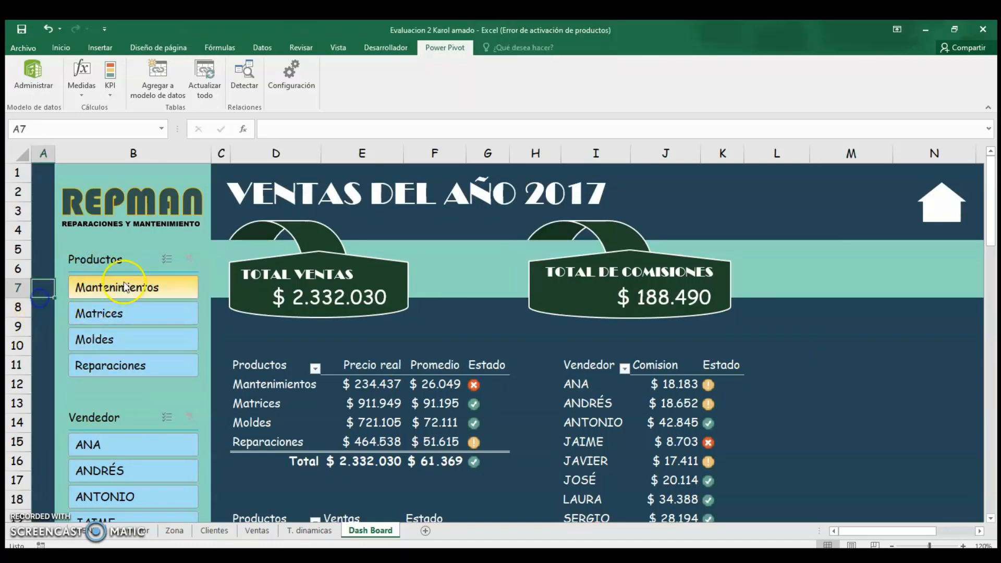
{"action": "left_click", "coordinate": [110, 344]}
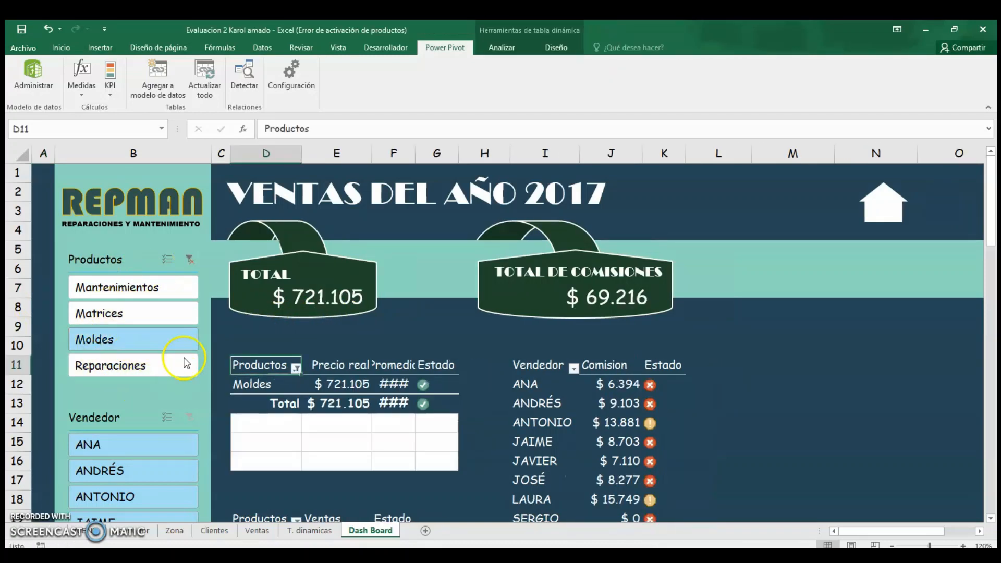
{"action": "scroll", "coordinate": [424, 361], "scroll_direction": "down", "scroll_amount": 2}
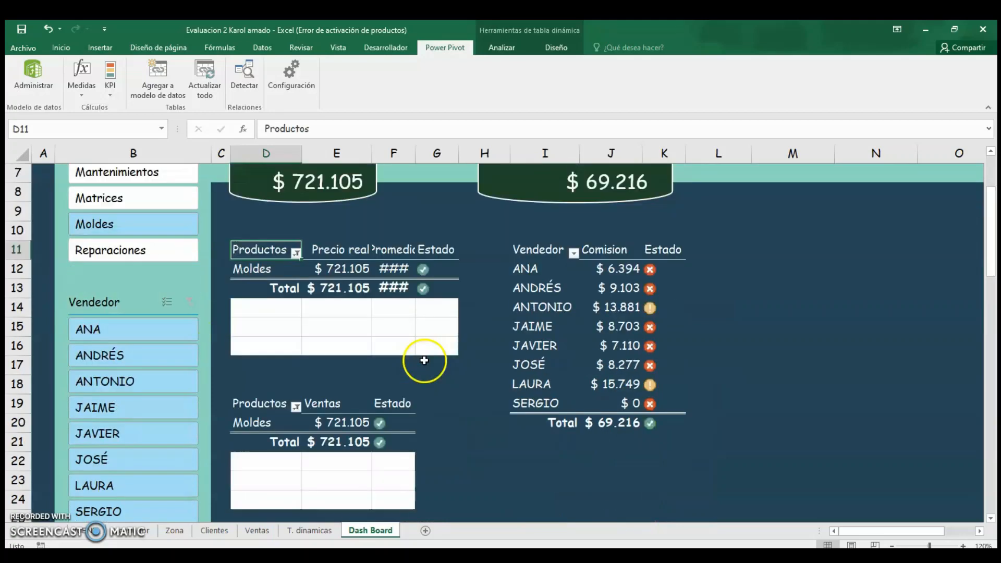
{"action": "left_click_drag", "start_coordinate": [415, 156], "coordinate": [433, 157]}
{"action": "scroll", "coordinate": [690, 273], "scroll_direction": "down", "scroll_amount": 7}
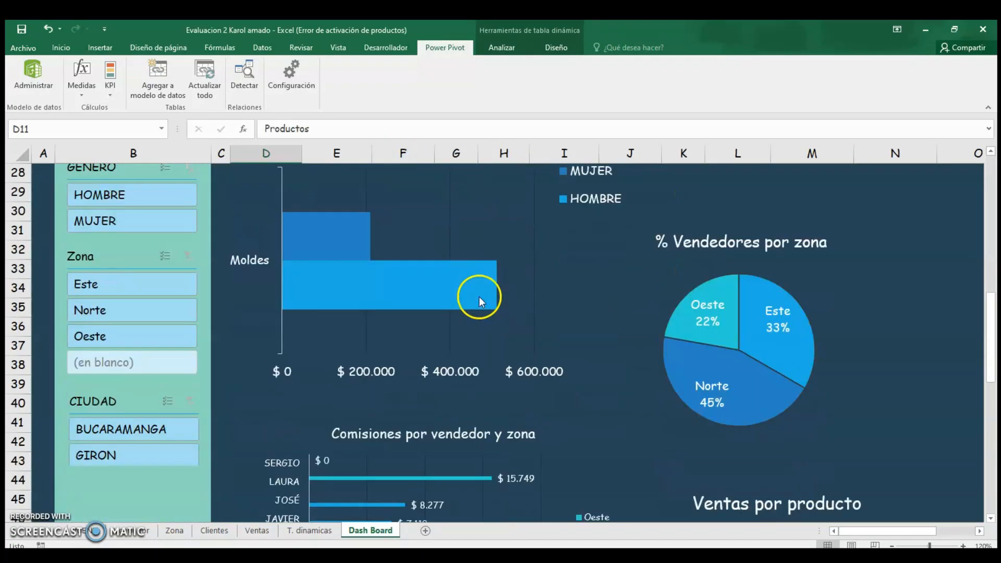
{"action": "scroll", "coordinate": [480, 297], "scroll_direction": "down", "scroll_amount": 3}
{"action": "scroll", "coordinate": [480, 297], "scroll_direction": "up", "scroll_amount": 10}
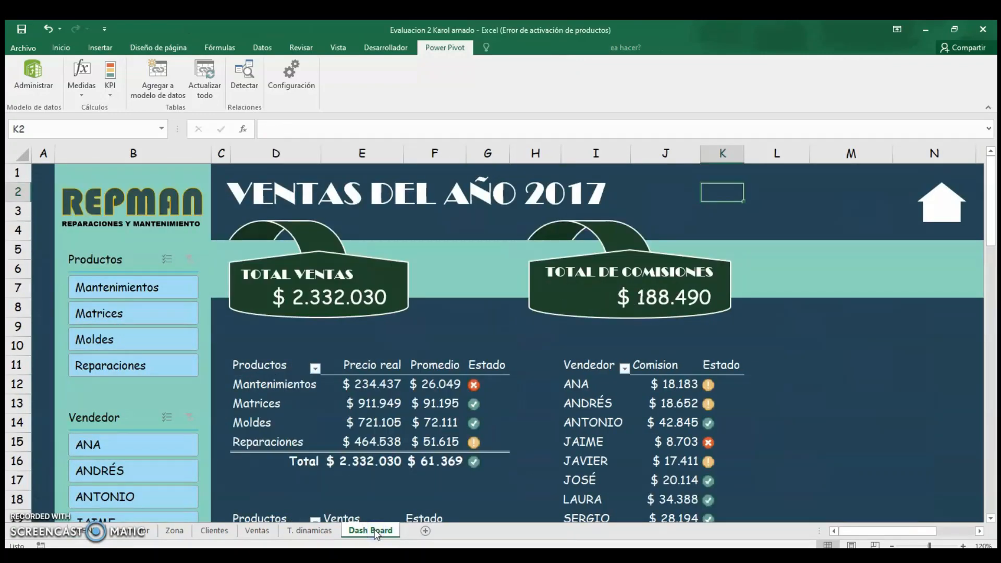
{"action": "left_click", "coordinate": [788, 229]}
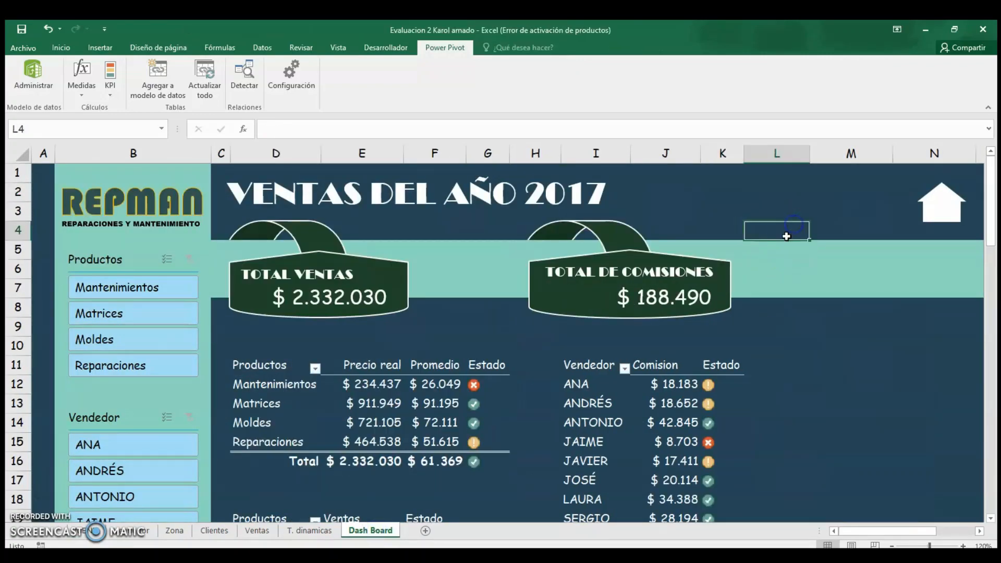
{"action": "left_click", "coordinate": [849, 406]}
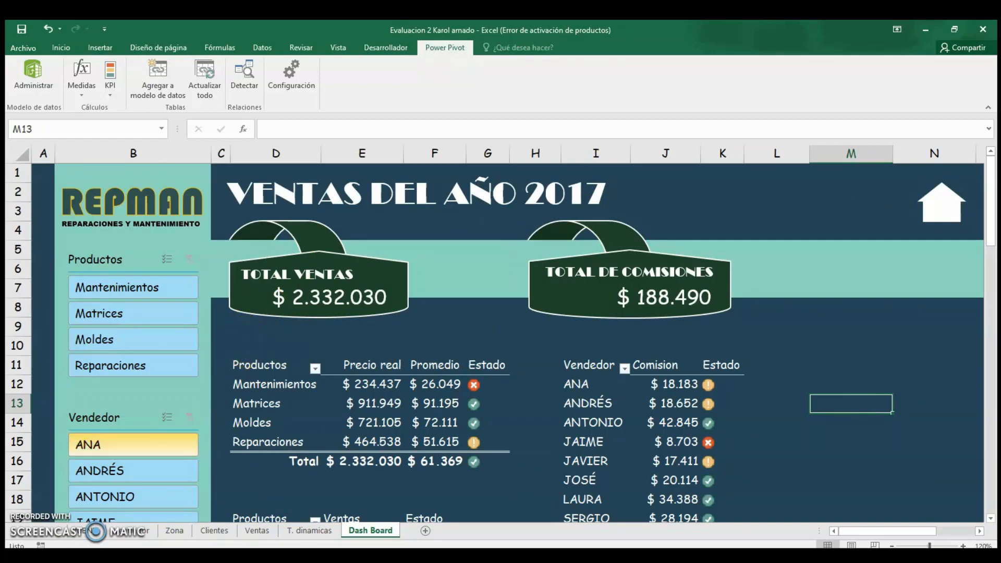
{"action": "left_click", "coordinate": [92, 509]}
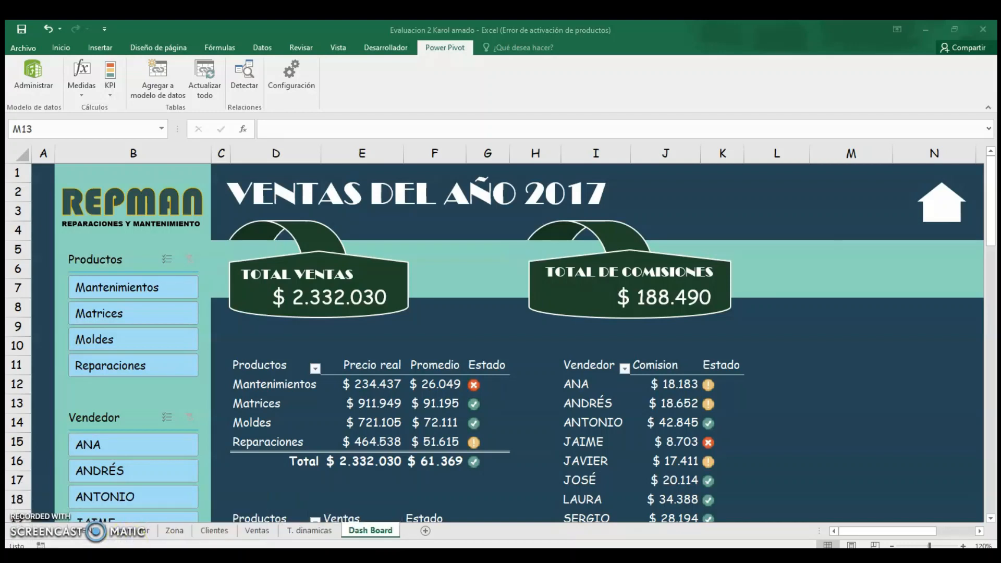
Switch to the VBA editor and open the UserForm1 vendor registration form in design view.
{"action": "left_click", "coordinate": [84, 513]}
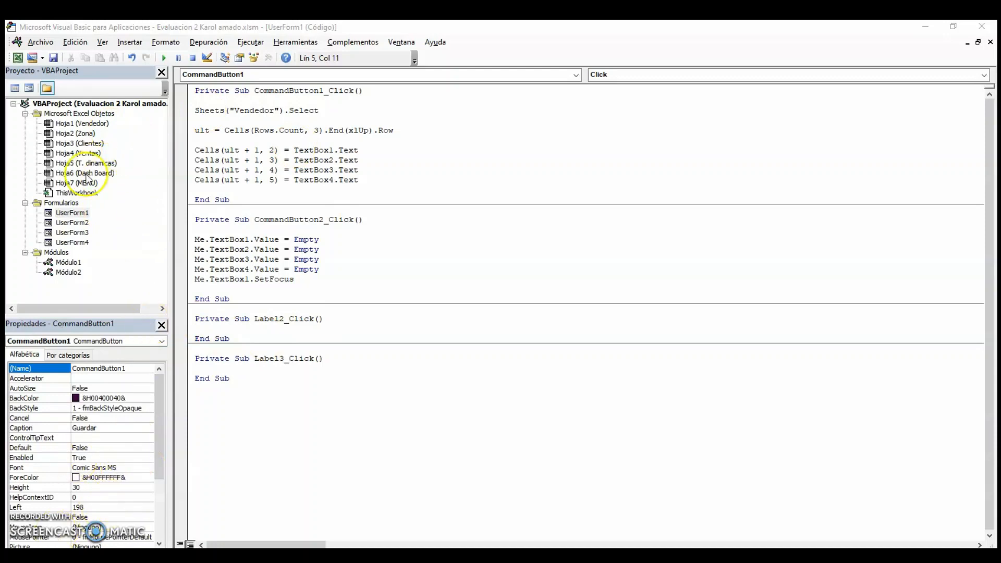
{"action": "left_click", "coordinate": [94, 224]}
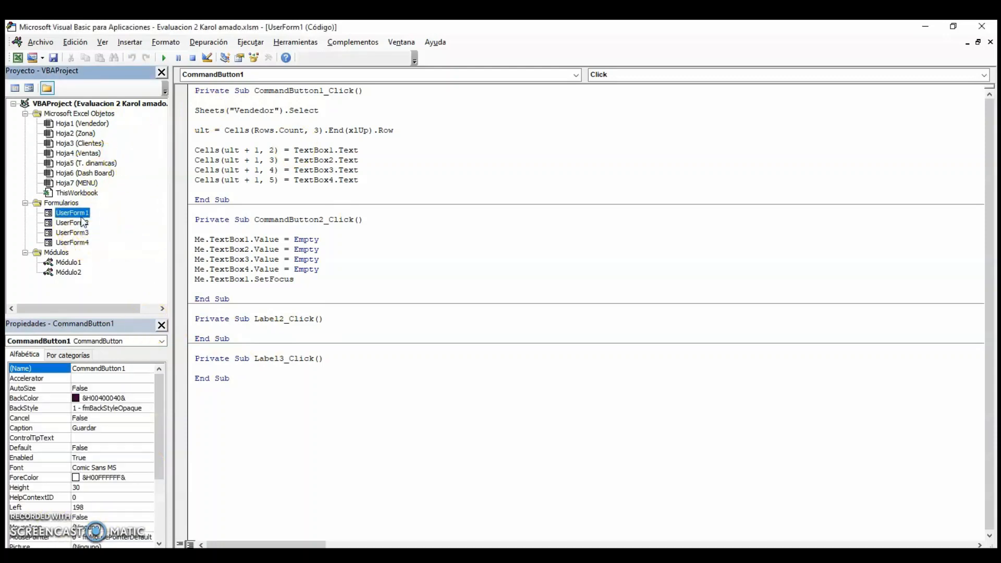
{"action": "double_click", "coordinate": [82, 218]}
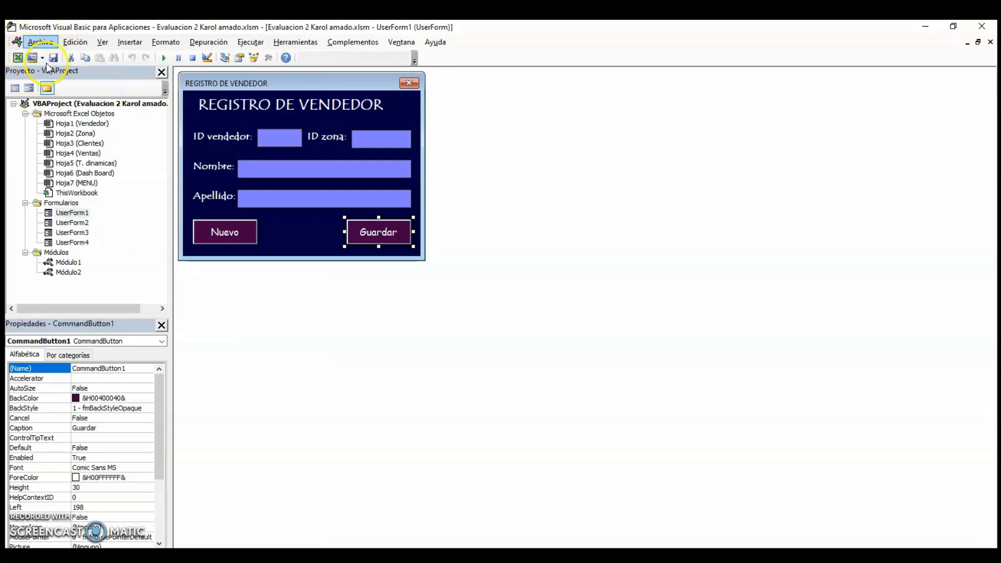
{"action": "left_click", "coordinate": [77, 216]}
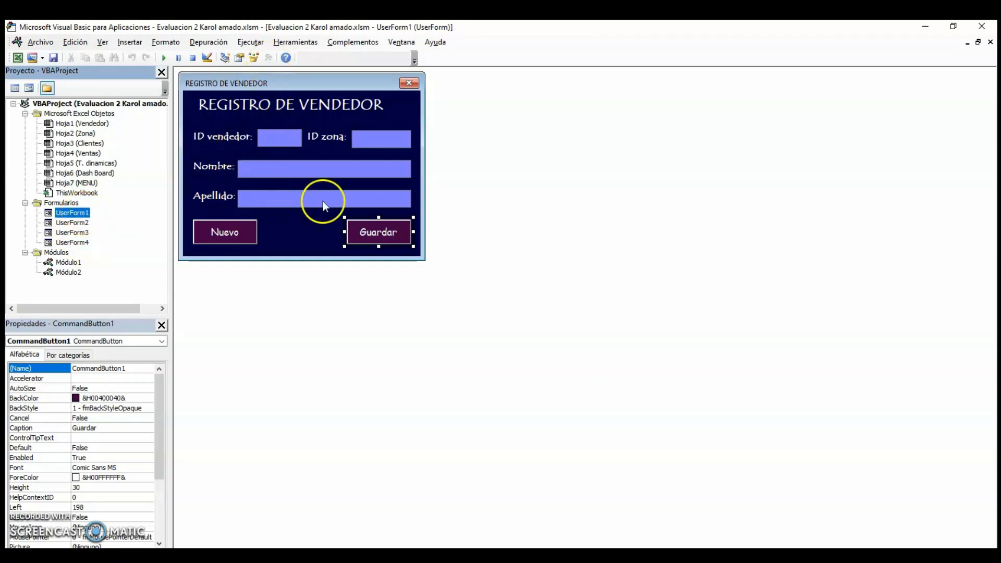
Move the REGISTRO DE VENDEDOR title label slightly right to center it on the form.
{"action": "left_click", "coordinate": [298, 235]}
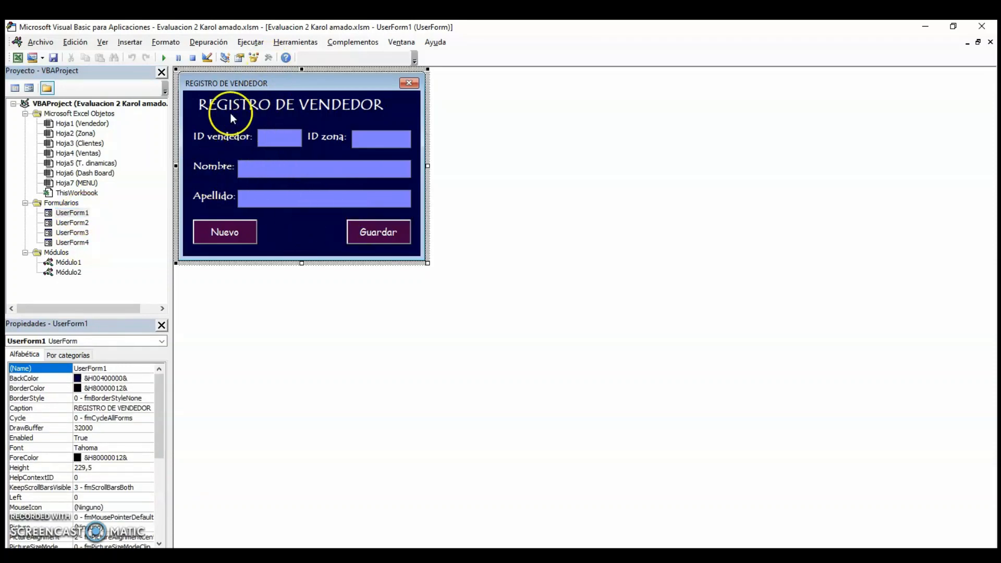
{"action": "left_click", "coordinate": [339, 110]}
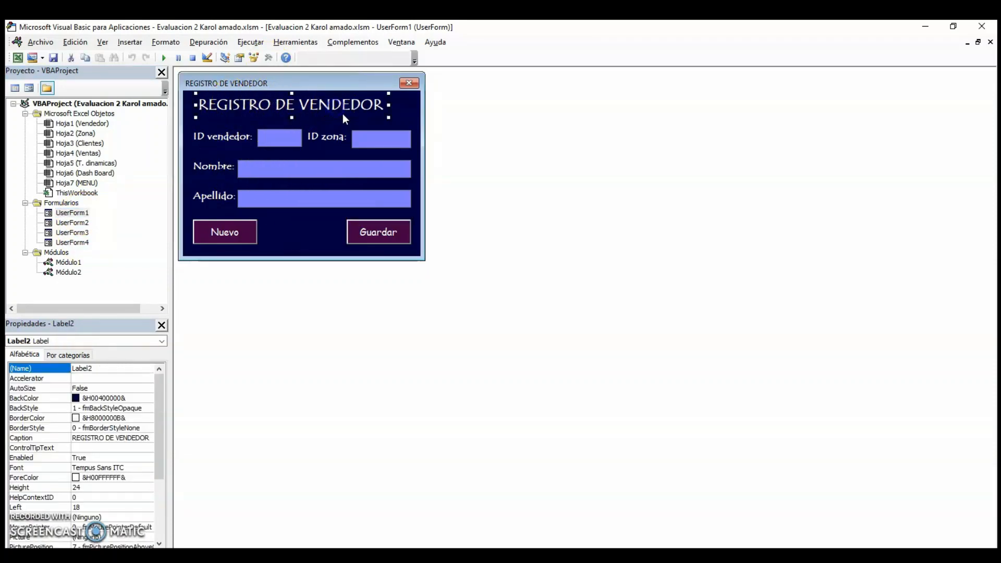
{"action": "left_click_drag", "start_coordinate": [340, 110], "coordinate": [351, 115]}
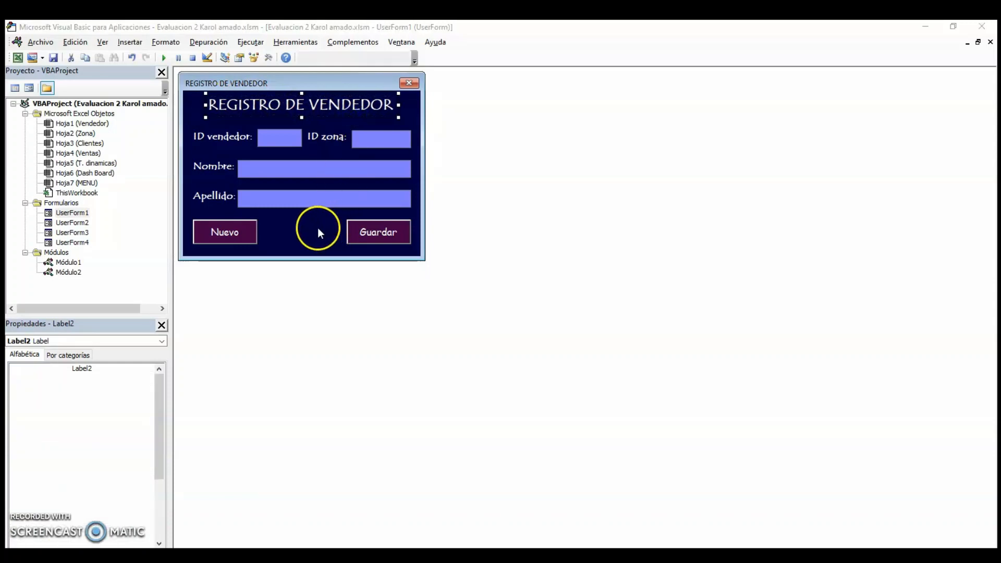
{"action": "left_click", "coordinate": [316, 227]}
{"action": "key", "text": "super+alt+1"}
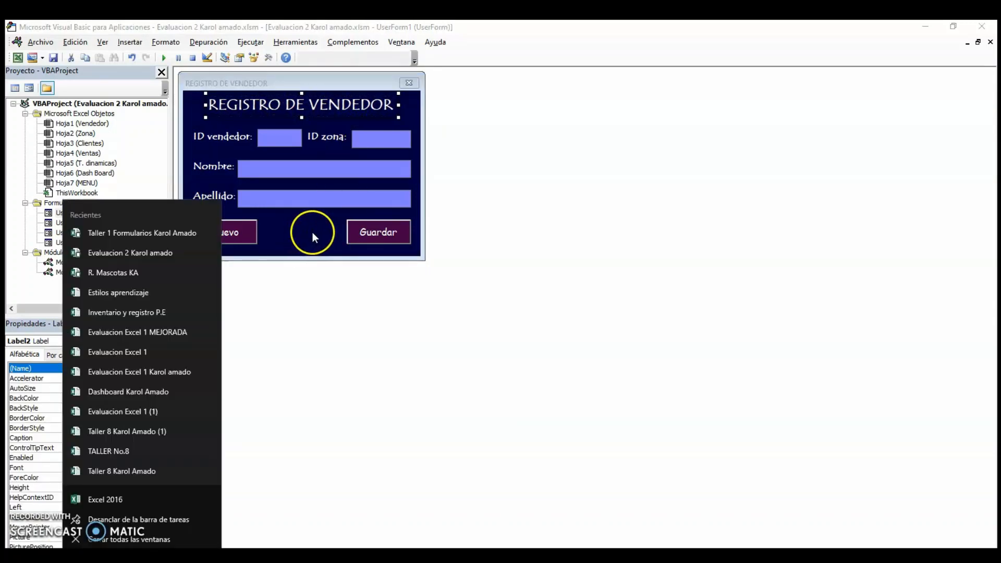
{"action": "left_click", "coordinate": [352, 253]}
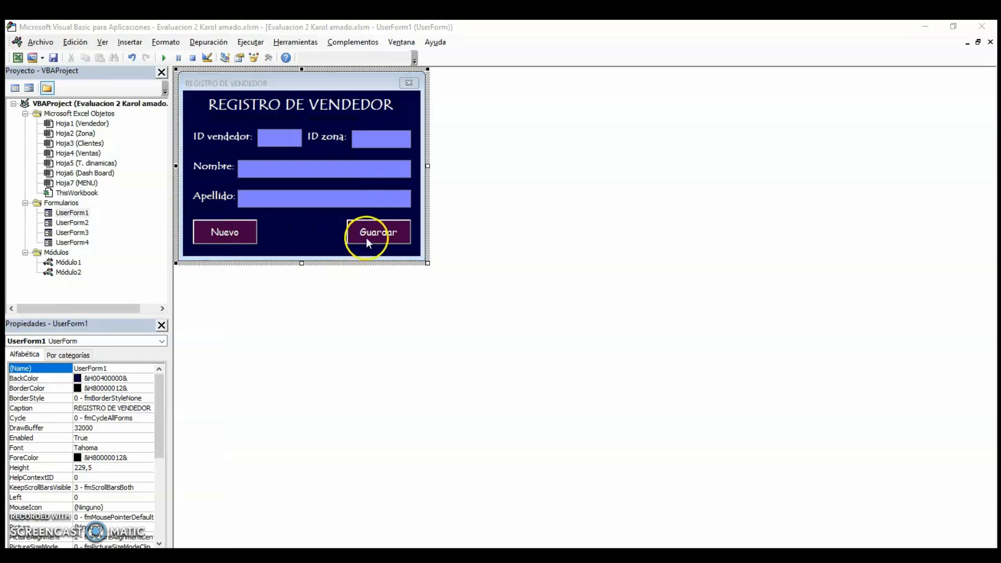
Open the Guardar button's code and review the routine that writes the text boxes to the Vendedor sheet.
{"action": "double_click", "coordinate": [369, 233]}
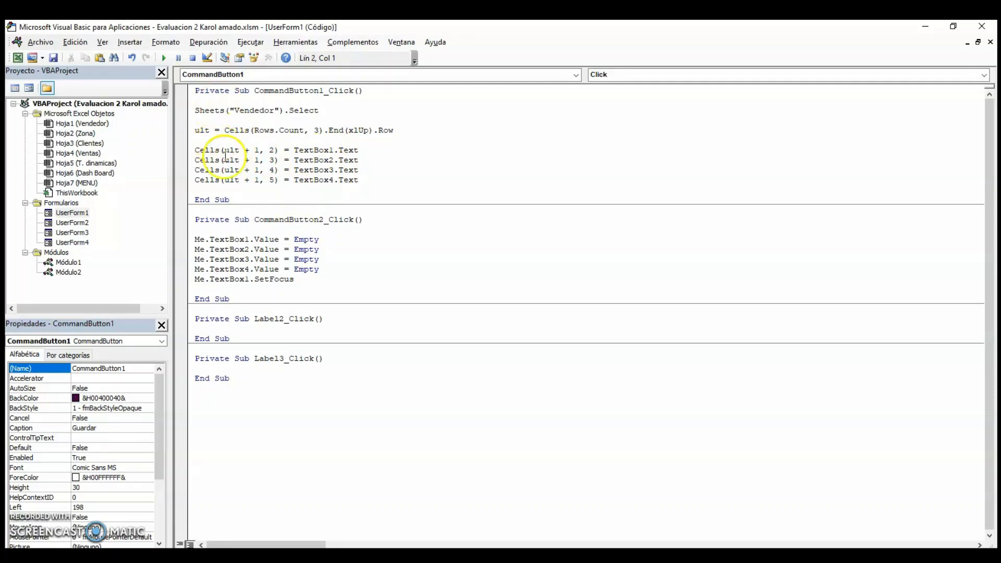
{"action": "left_click", "coordinate": [205, 114]}
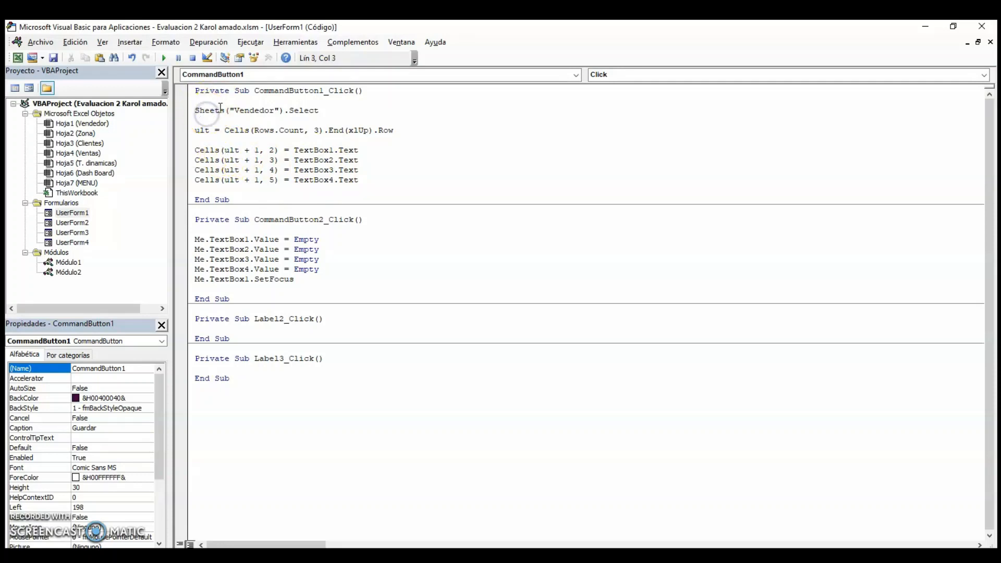
{"action": "left_click_drag", "start_coordinate": [199, 110], "coordinate": [304, 109]}
{"action": "left_click", "coordinate": [263, 110]}
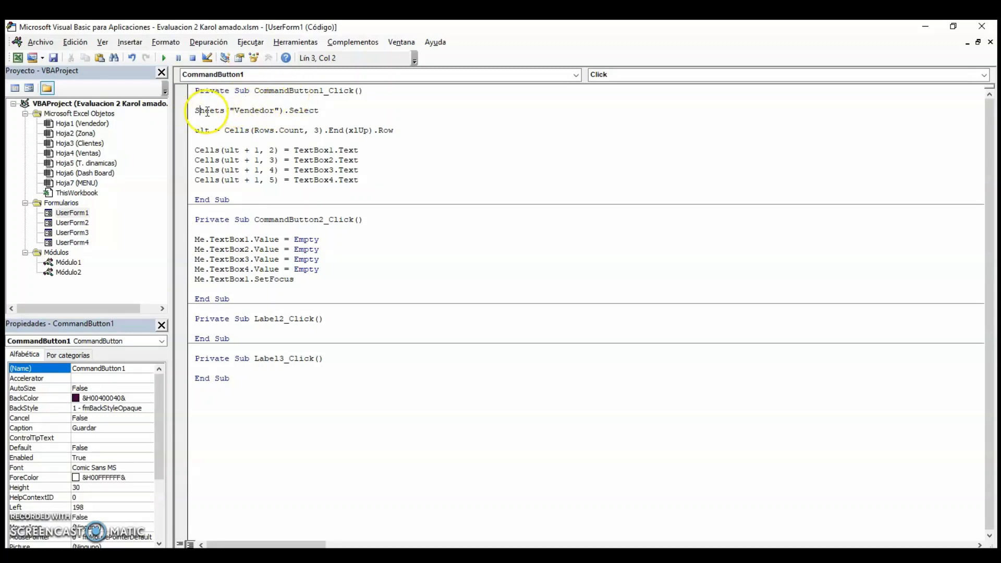
{"action": "left_click", "coordinate": [211, 111]}
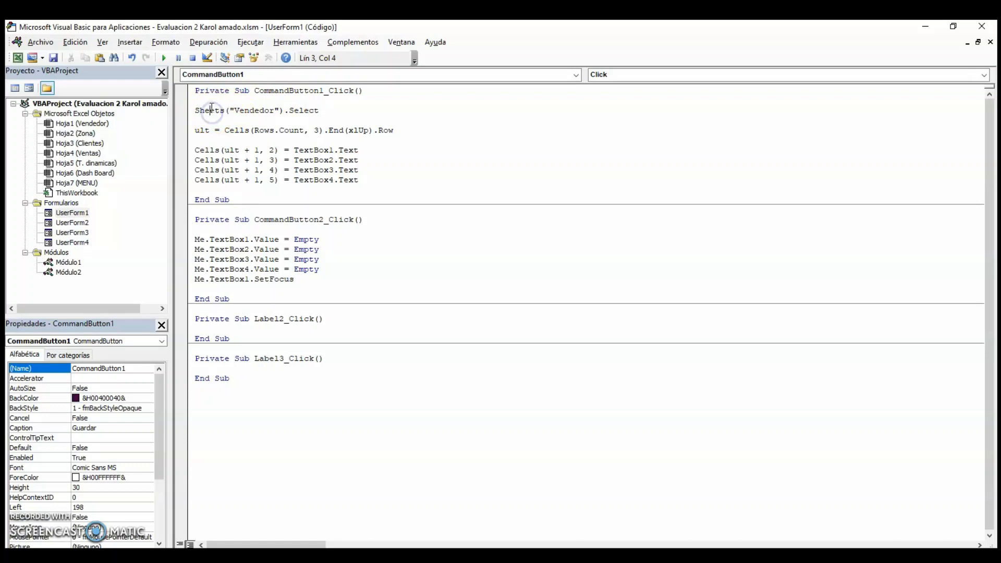
{"action": "left_click", "coordinate": [254, 110]}
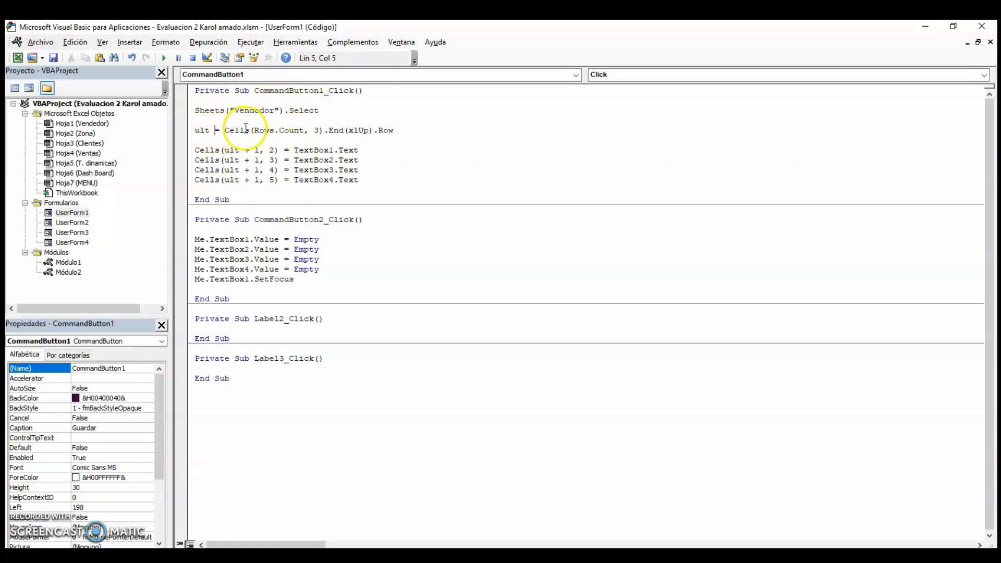
{"action": "left_click", "coordinate": [317, 131]}
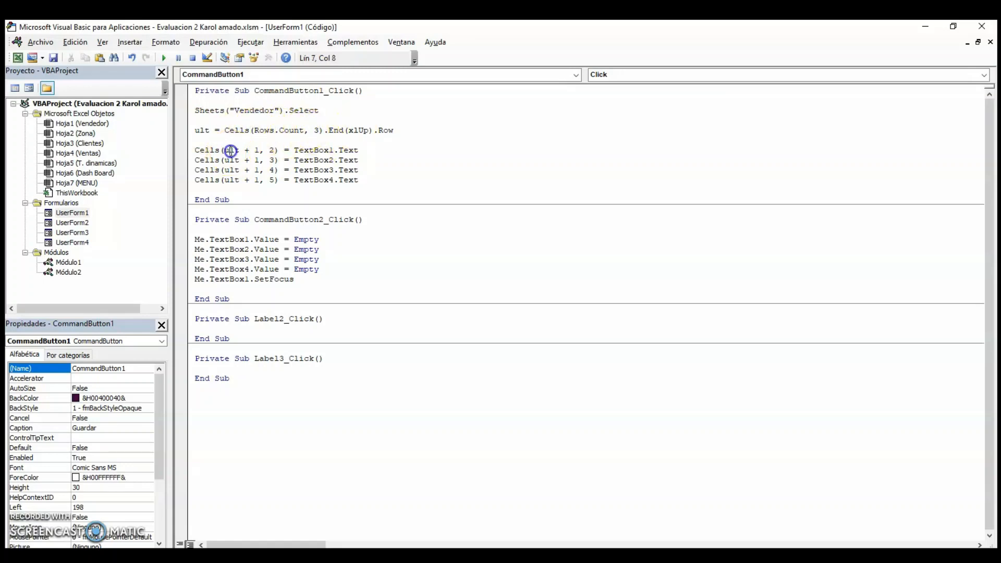
{"action": "left_click", "coordinate": [272, 151]}
{"action": "left_click", "coordinate": [271, 150]}
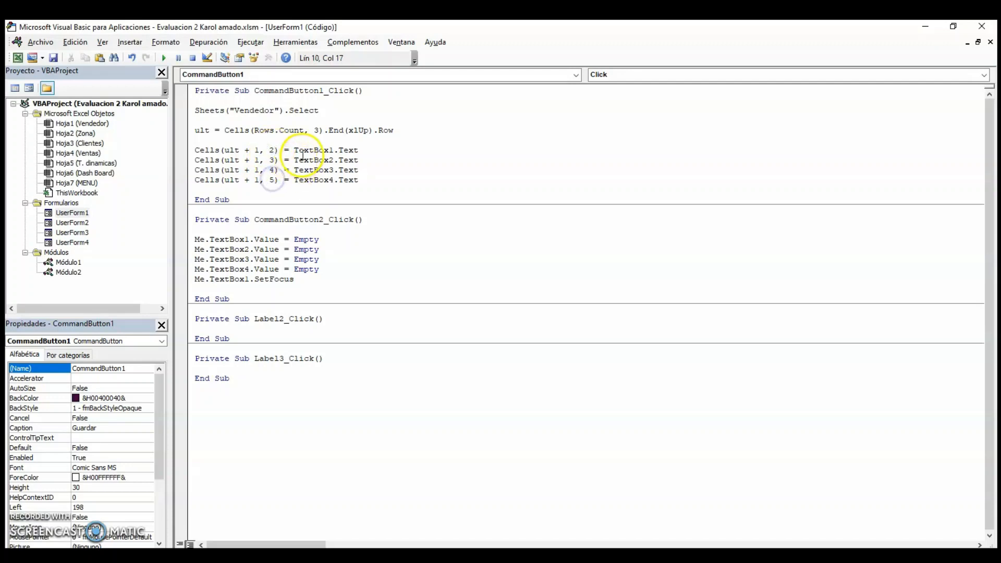
Review the Nuevo button's routine that clears the four text boxes and sets focus.
{"action": "left_click", "coordinate": [247, 239]}
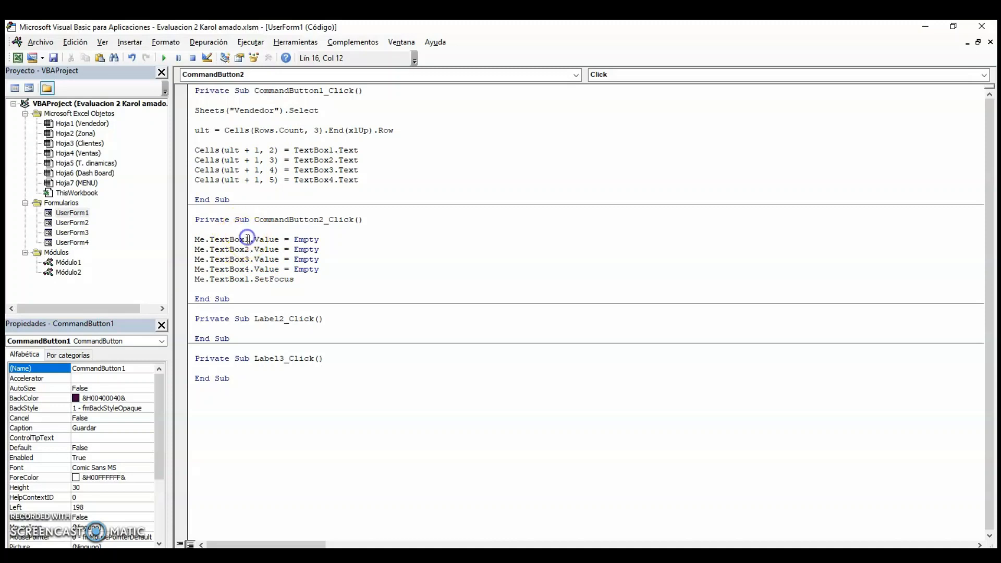
{"action": "left_click", "coordinate": [313, 220]}
{"action": "left_click", "coordinate": [253, 249]}
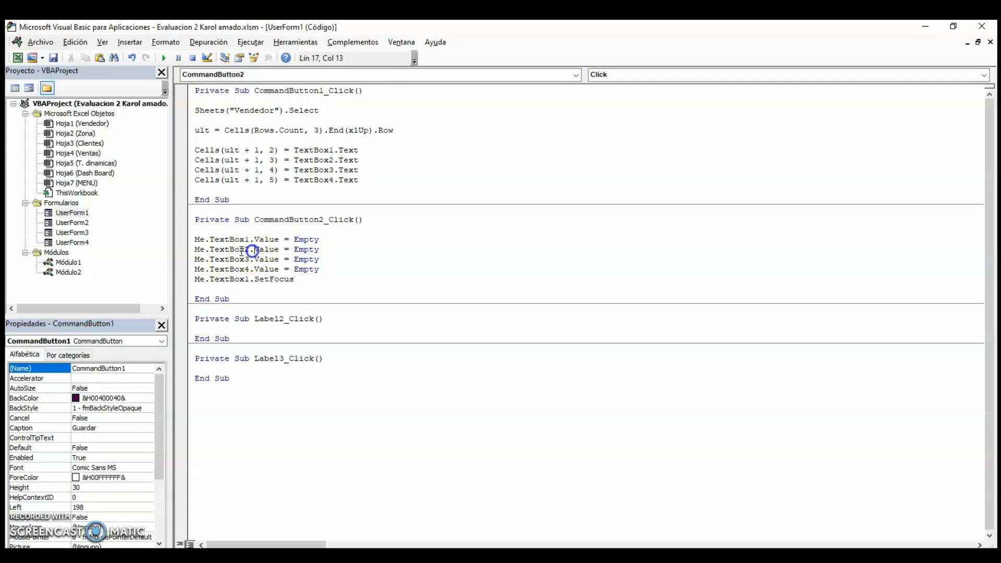
{"action": "left_click", "coordinate": [198, 240]}
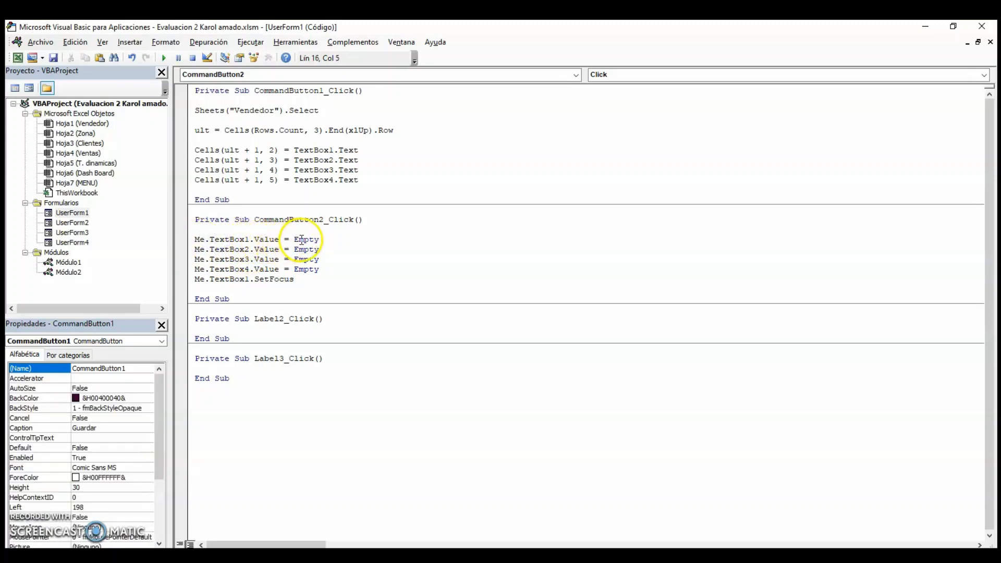
{"action": "left_click", "coordinate": [233, 238]}
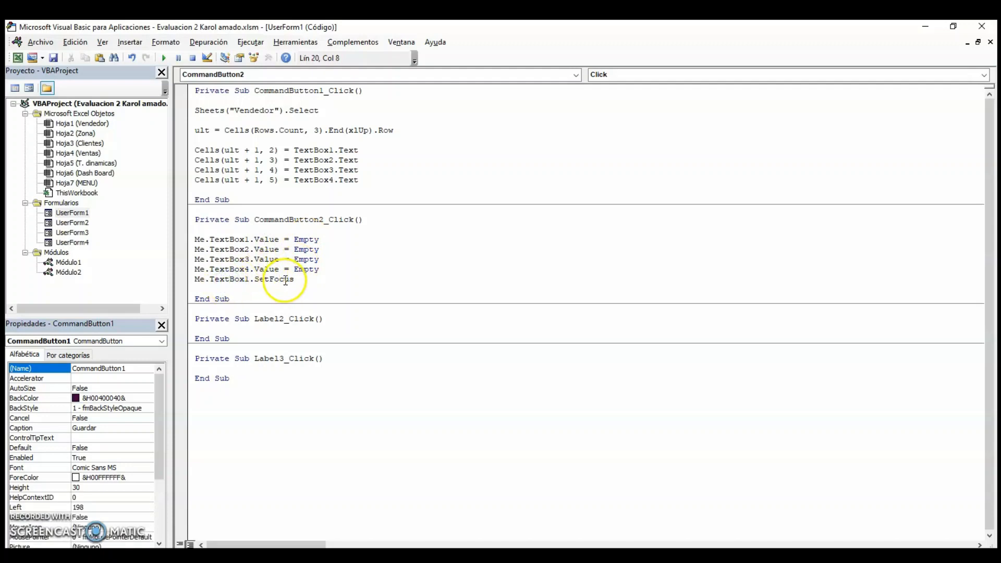
Open UserForm2, UserForm3 and UserForm4 in design view to review the remaining registration forms.
{"action": "left_click", "coordinate": [267, 280]}
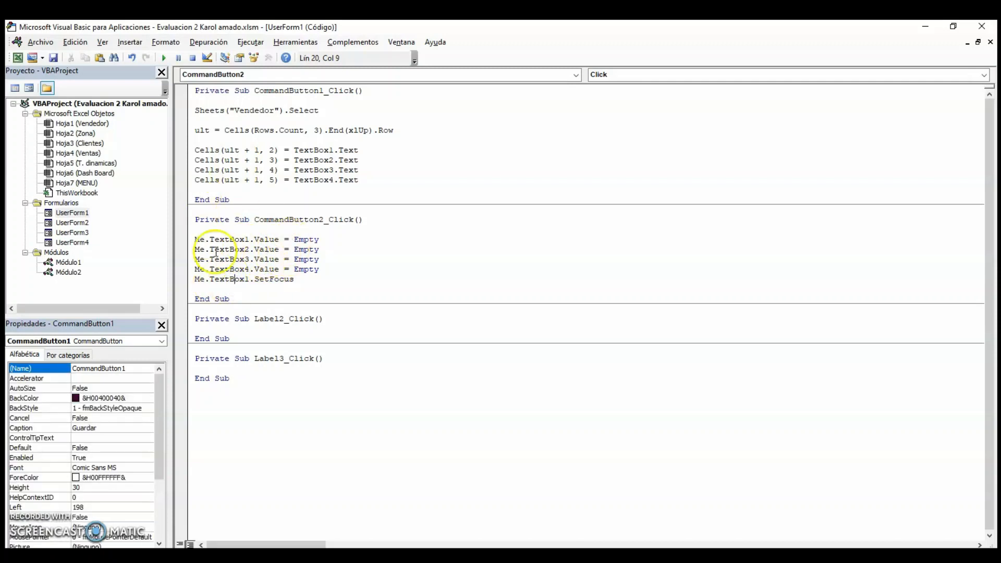
{"action": "left_click", "coordinate": [70, 224]}
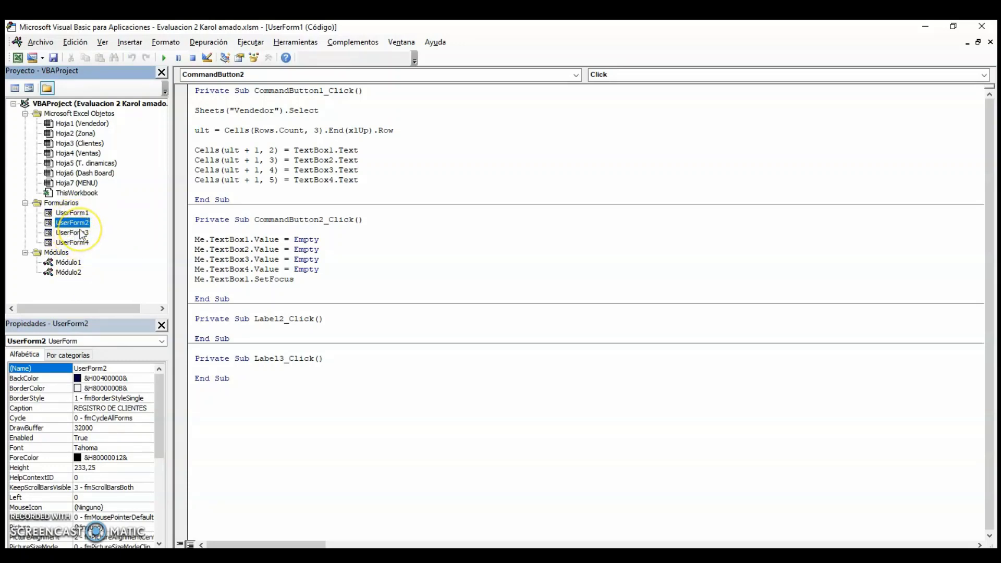
{"action": "left_click", "coordinate": [264, 257]}
{"action": "double_click", "coordinate": [71, 223]}
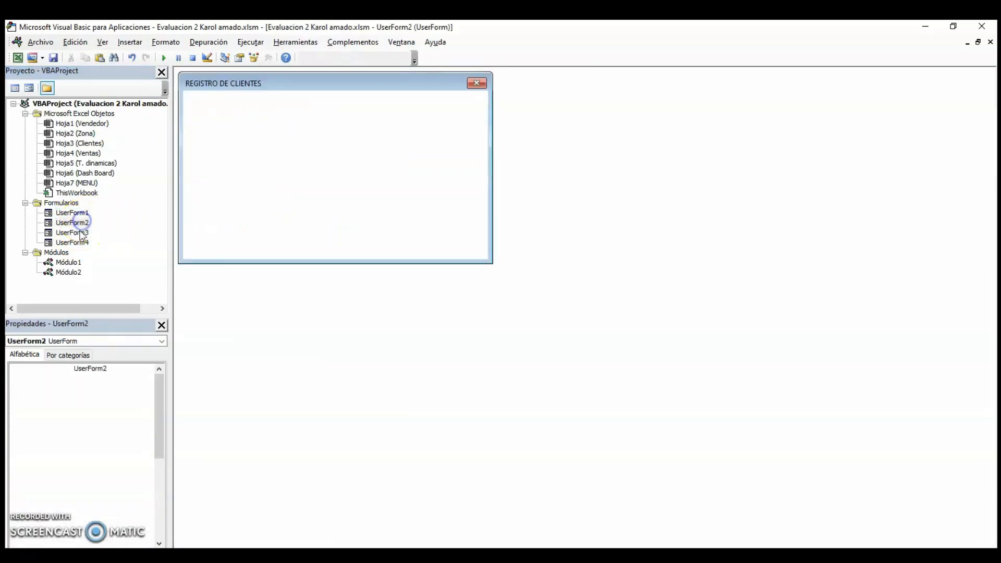
{"action": "double_click", "coordinate": [76, 233]}
{"action": "double_click", "coordinate": [78, 242]}
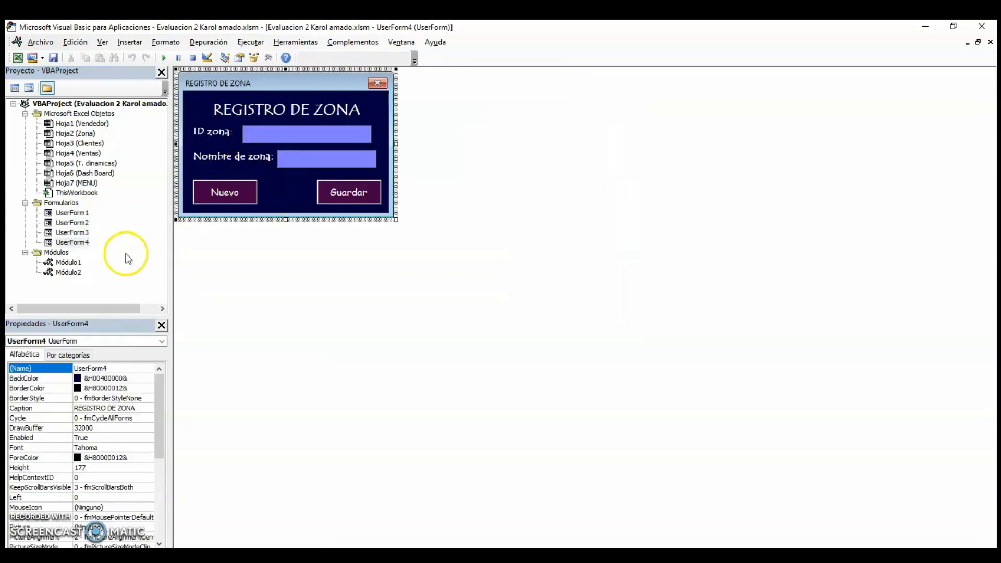
Open Módulo1 and review the macros that show each registration form.
{"action": "double_click", "coordinate": [70, 262]}
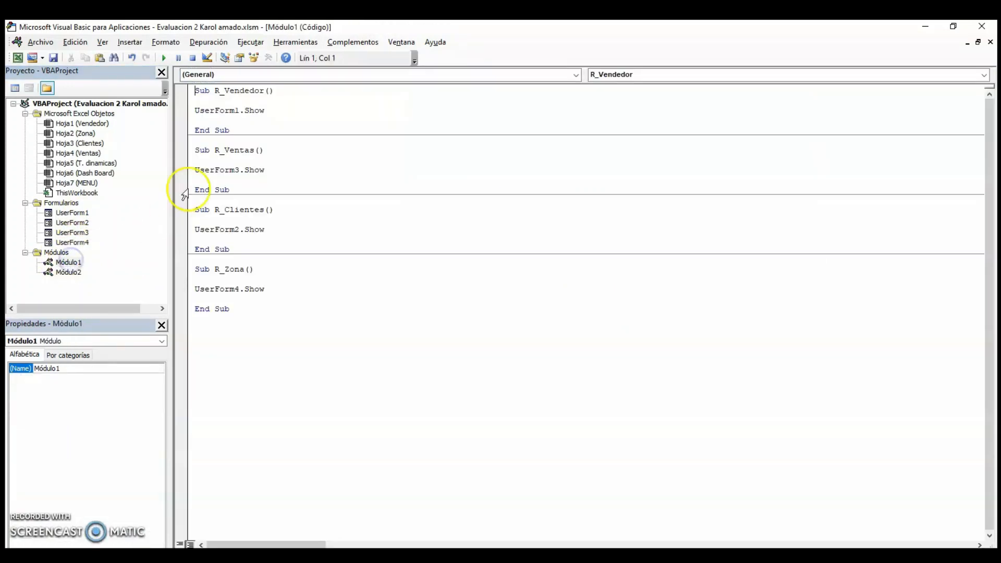
{"action": "left_click", "coordinate": [239, 112]}
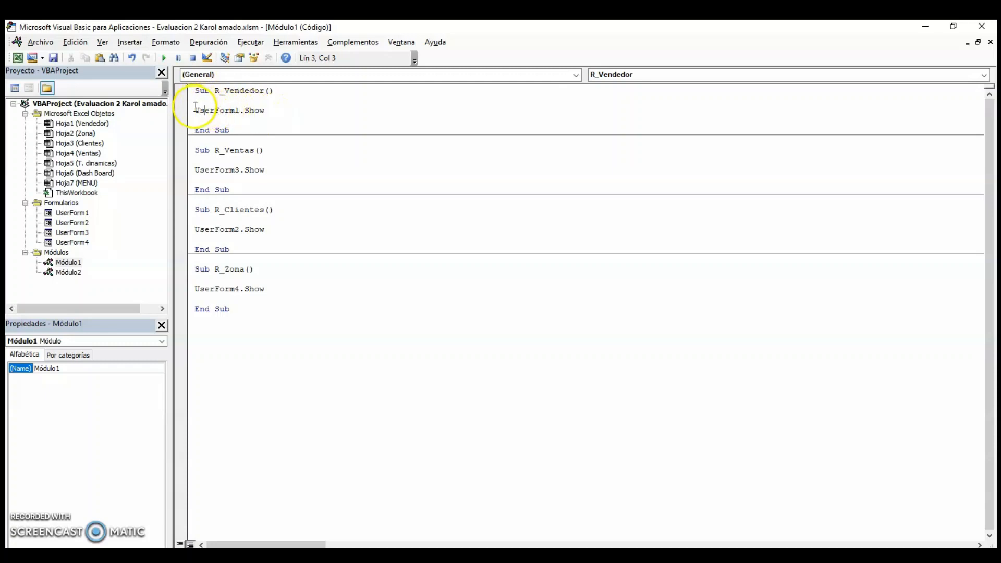
{"action": "left_click_drag", "start_coordinate": [196, 109], "coordinate": [229, 110]}
{"action": "left_click", "coordinate": [240, 111]}
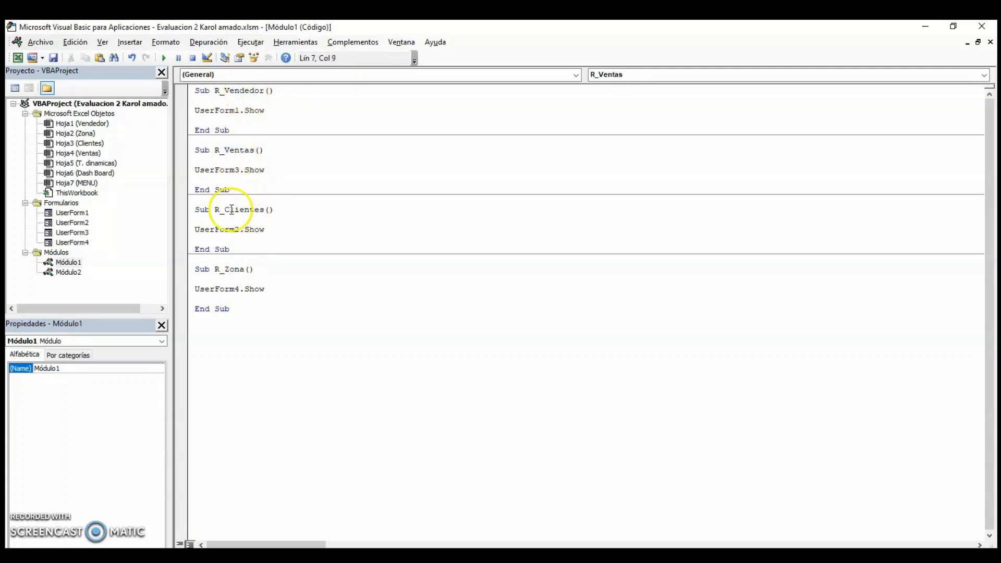
{"action": "left_click_drag", "start_coordinate": [229, 209], "coordinate": [275, 208]}
{"action": "left_click_drag", "start_coordinate": [226, 268], "coordinate": [238, 268]}
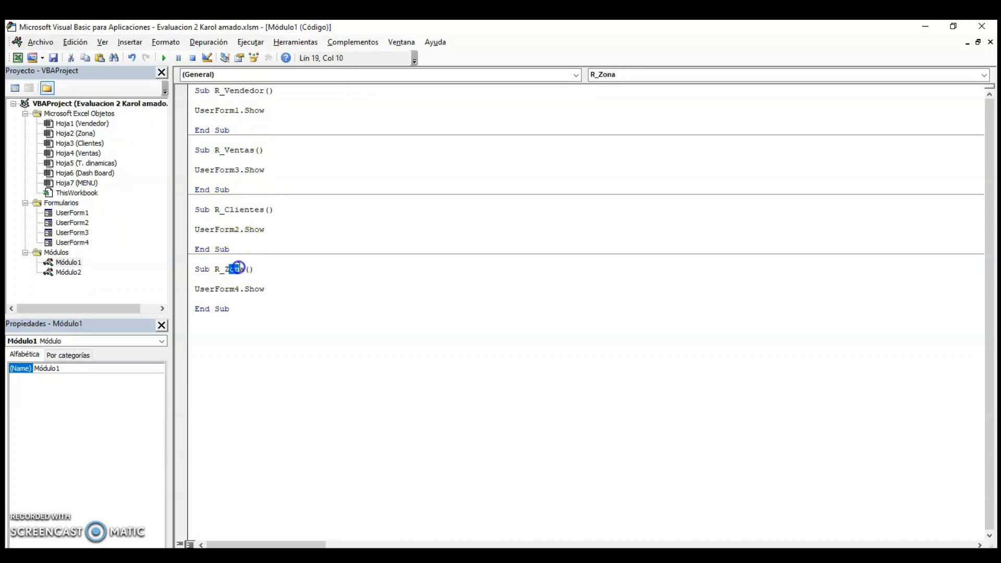
Open Módulo2 and review the macros that select each sheet, including MENU and Dash Board.
{"action": "double_click", "coordinate": [67, 272]}
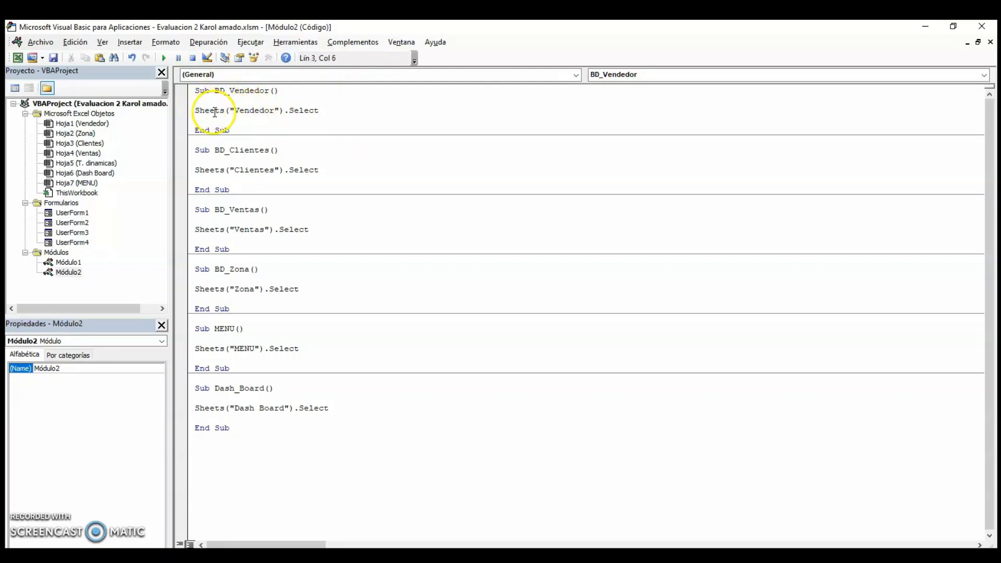
{"action": "left_click", "coordinate": [227, 160]}
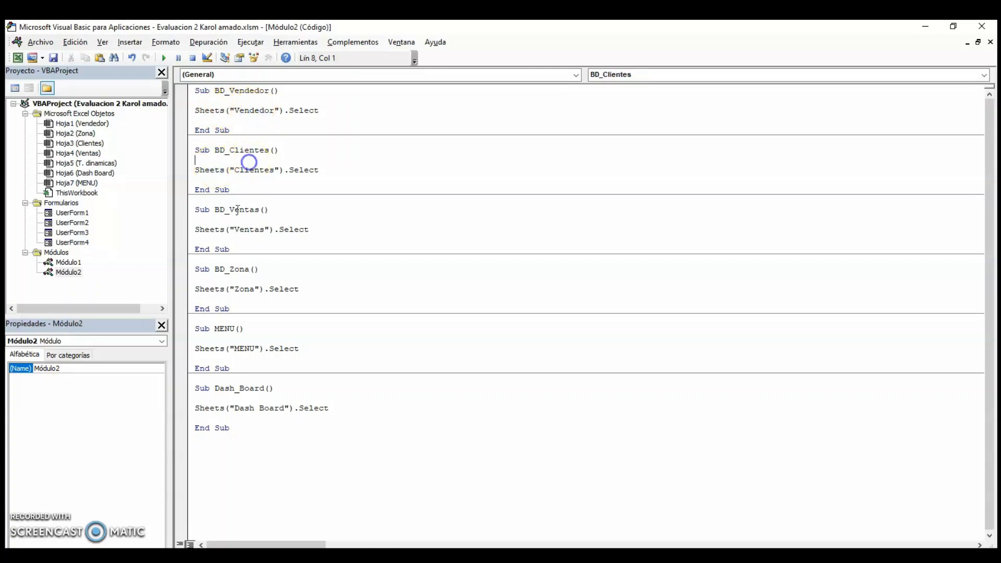
{"action": "left_click", "coordinate": [242, 229]}
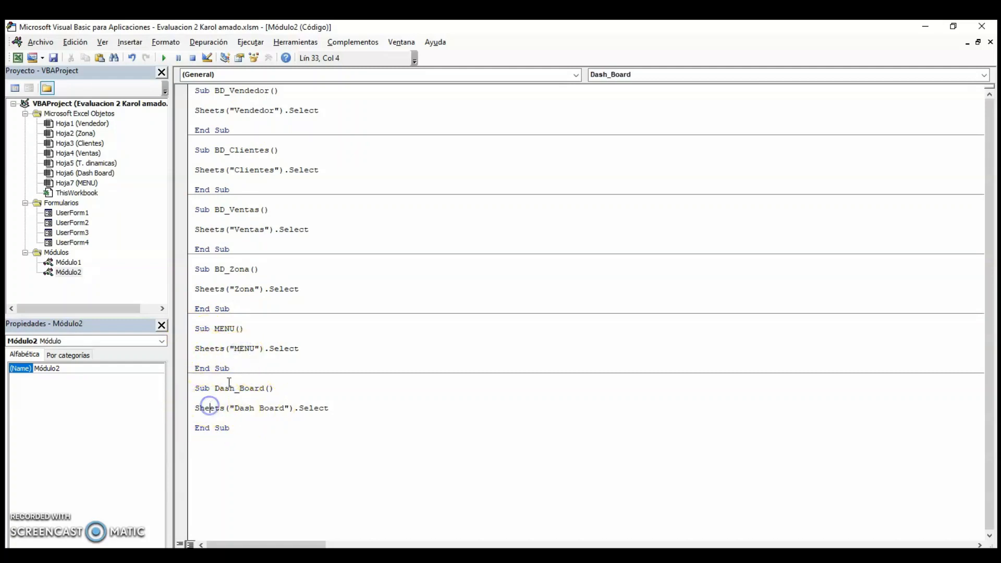
{"action": "left_click", "coordinate": [214, 346]}
{"action": "left_click", "coordinate": [258, 473]}
{"action": "left_click", "coordinate": [429, 473]}
{"action": "left_click", "coordinate": [365, 486]}
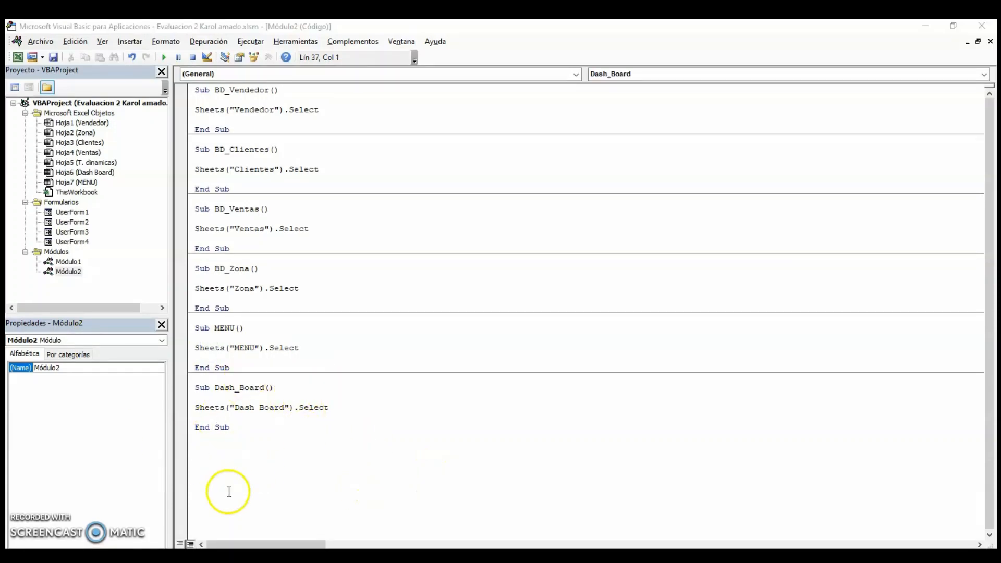
Switch back to the workbook's menu sheet and test the VENTAS form button, closing the REGISTRO DE VENTAS form.
{"action": "mouse_move", "coordinate": [173, 534]}
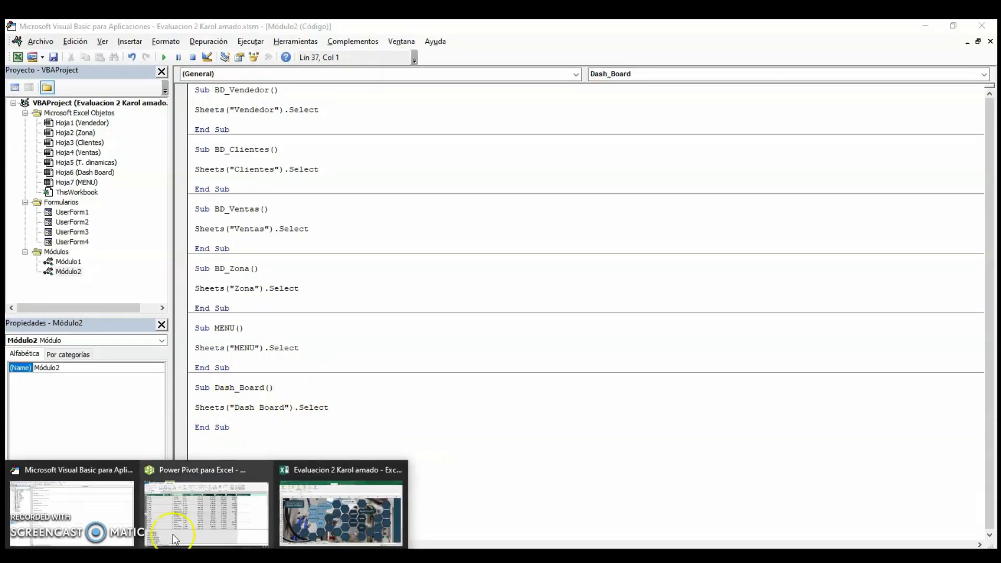
{"action": "left_click", "coordinate": [346, 493]}
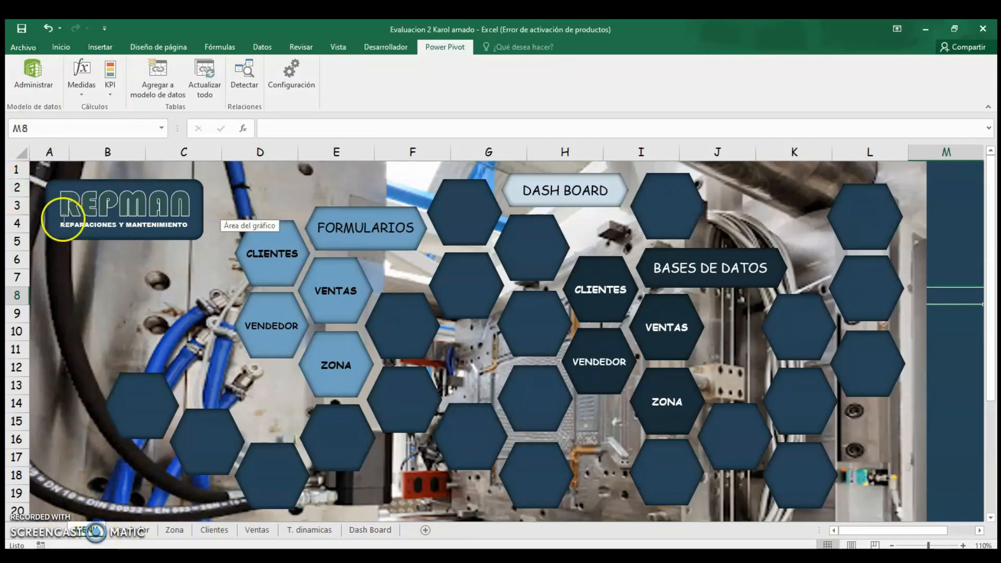
{"action": "left_click", "coordinate": [190, 263]}
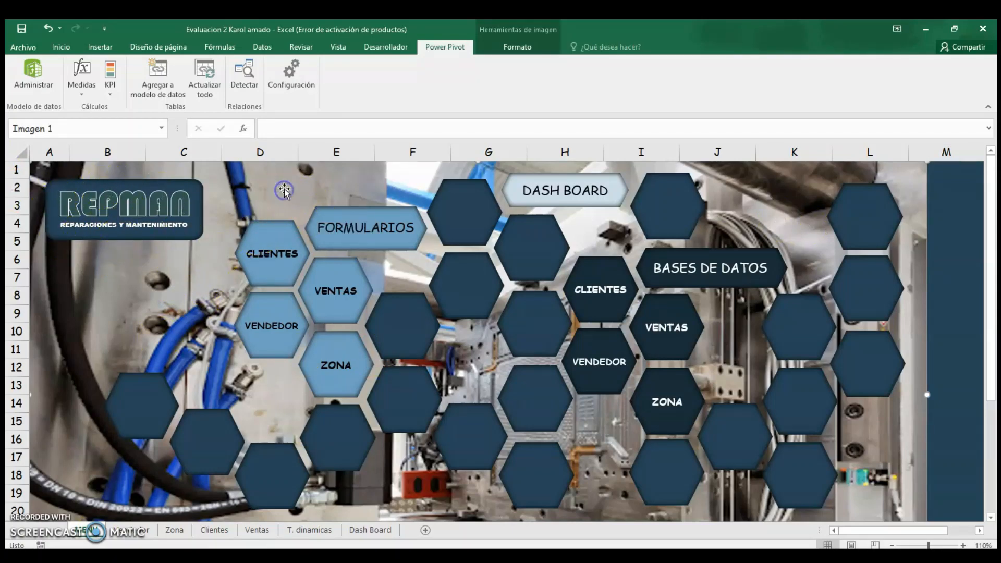
{"action": "left_click", "coordinate": [465, 268]}
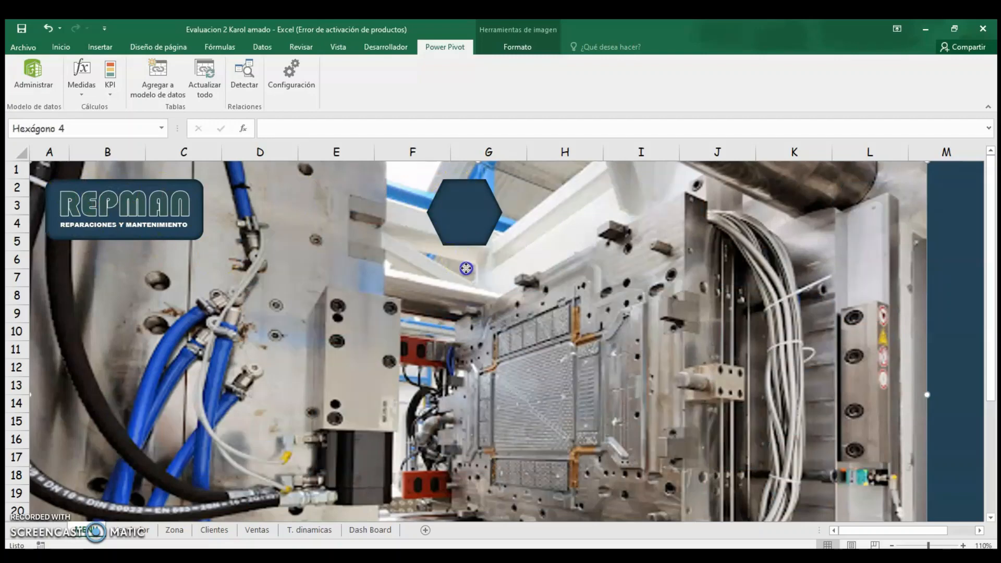
{"action": "left_click", "coordinate": [336, 308]}
{"action": "left_click", "coordinate": [675, 219]}
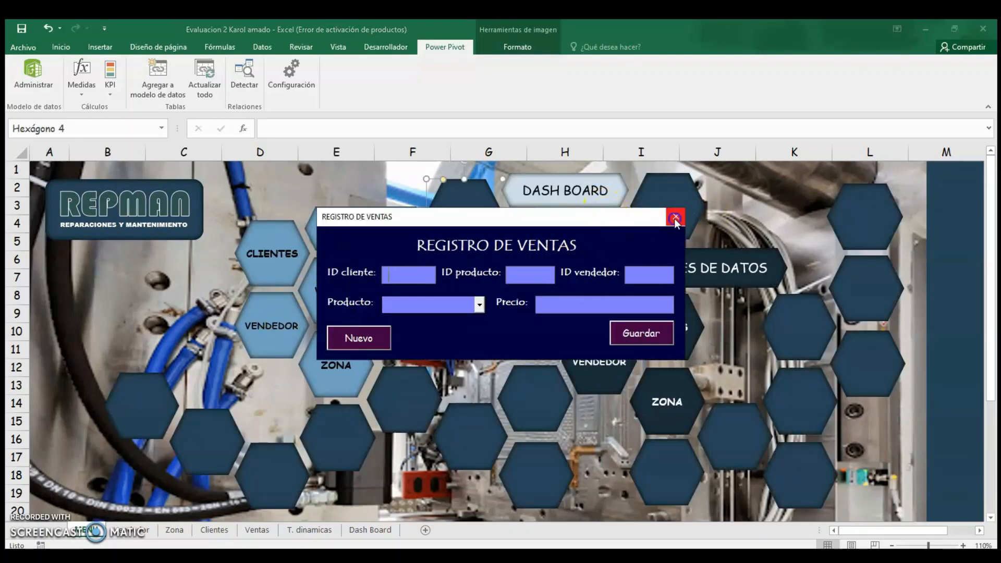
Inspect the macro assigned to the CLIENTES form hexagon and close the Assign Macro dialog.
{"action": "left_click", "coordinate": [298, 195]}
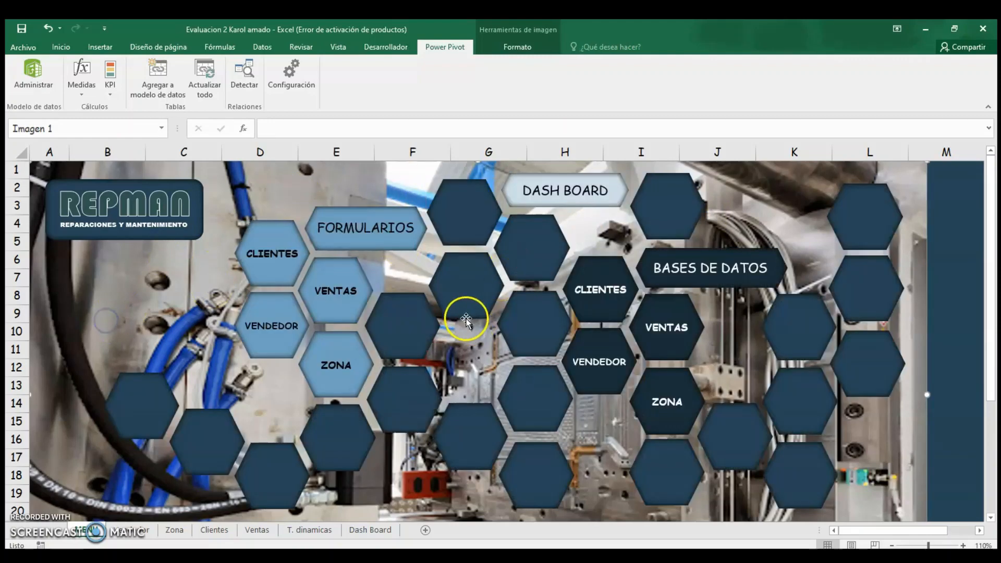
{"action": "left_click", "coordinate": [443, 326]}
{"action": "left_click", "coordinate": [255, 289]}
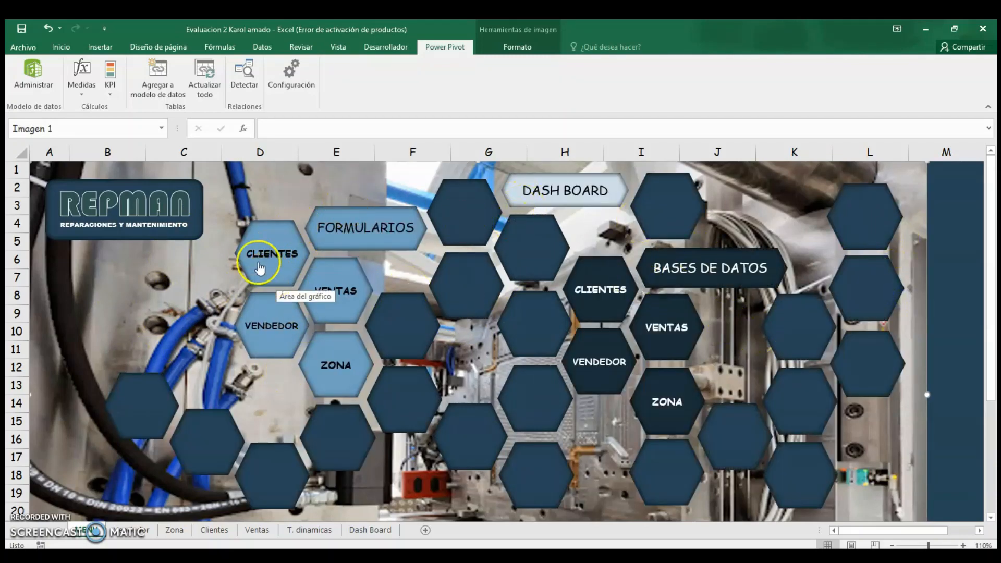
{"action": "left_click", "coordinate": [269, 260]}
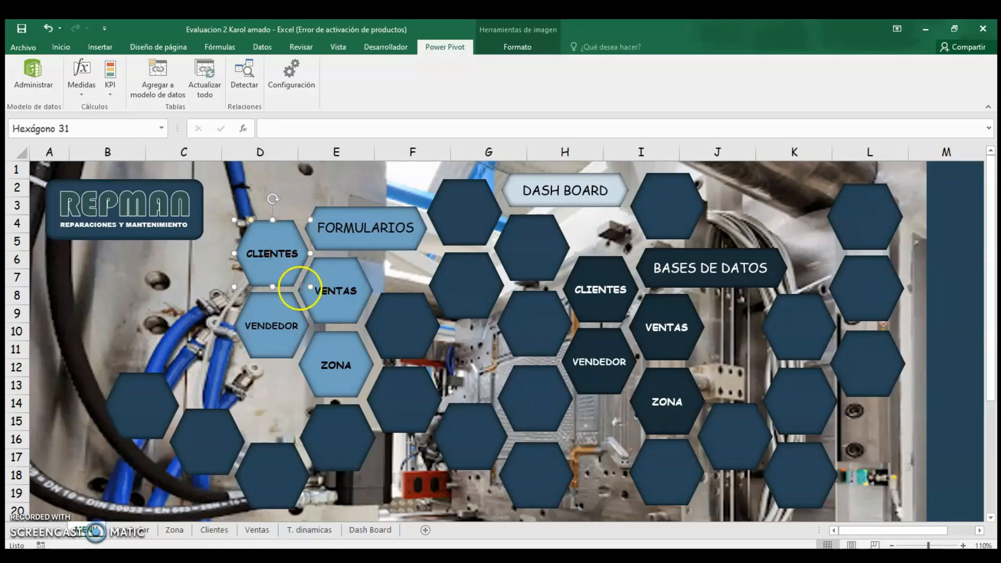
{"action": "right_click", "coordinate": [270, 261]}
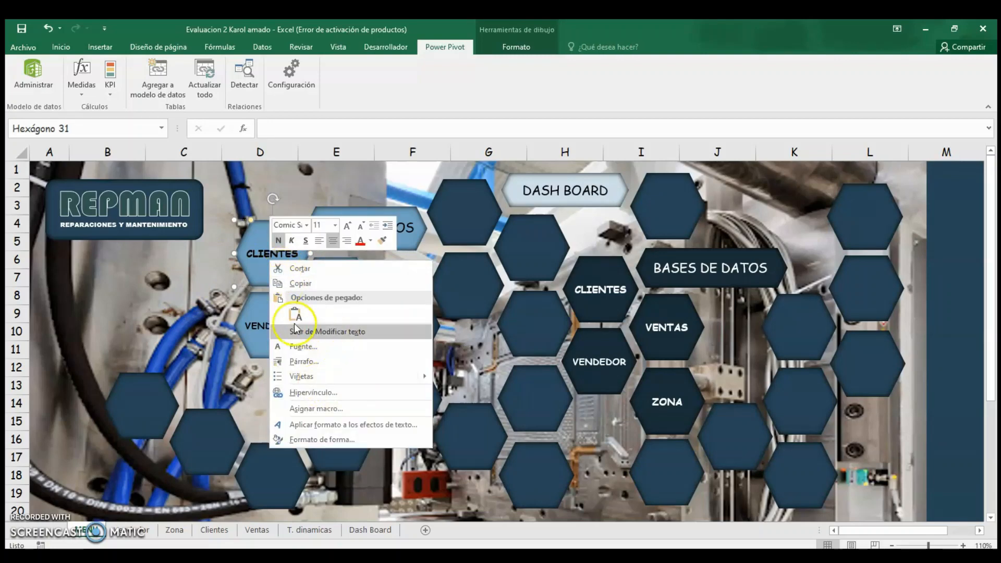
{"action": "left_click", "coordinate": [316, 409]}
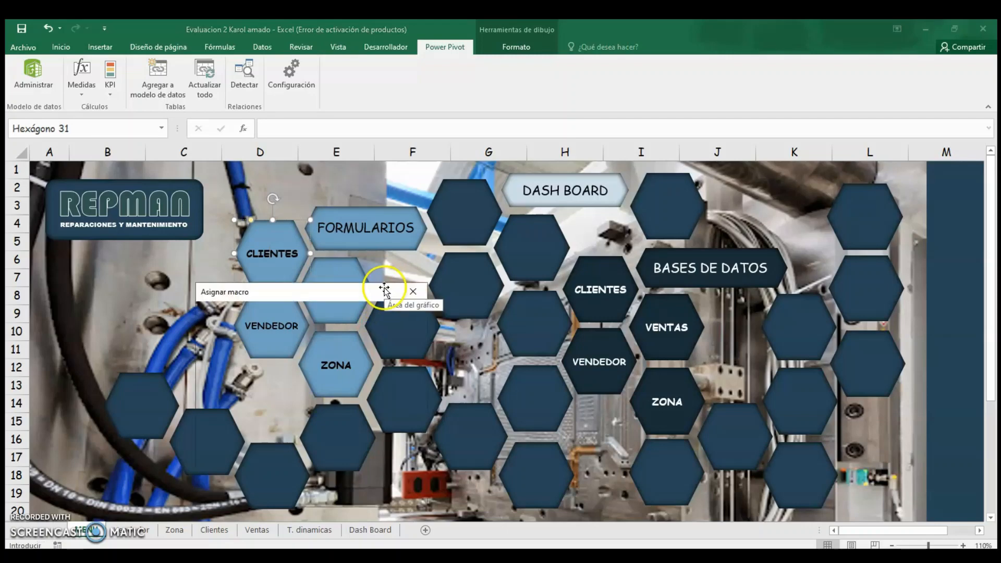
{"action": "left_click_drag", "start_coordinate": [318, 300], "coordinate": [473, 189]}
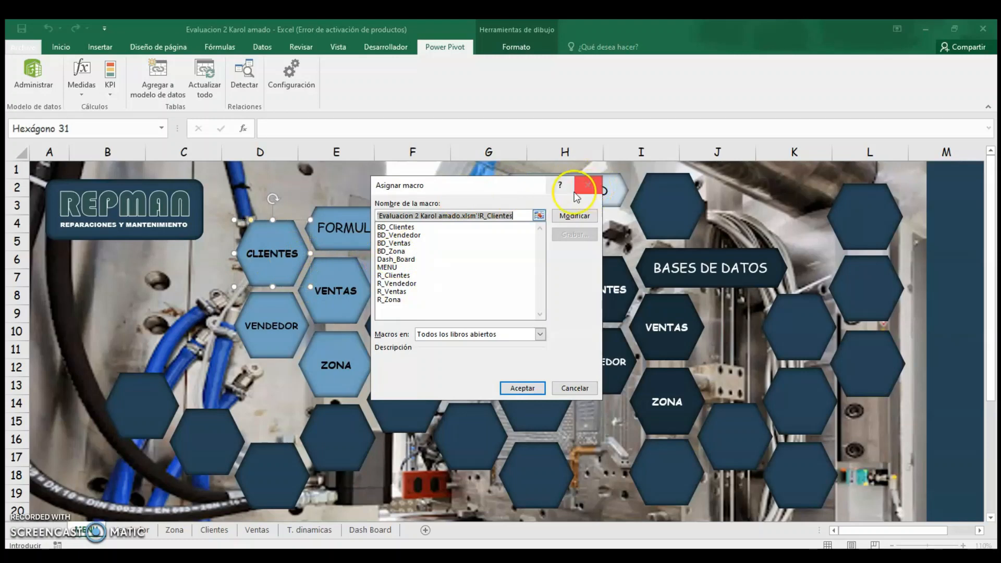
{"action": "left_click_drag", "start_coordinate": [564, 187], "coordinate": [692, 188]}
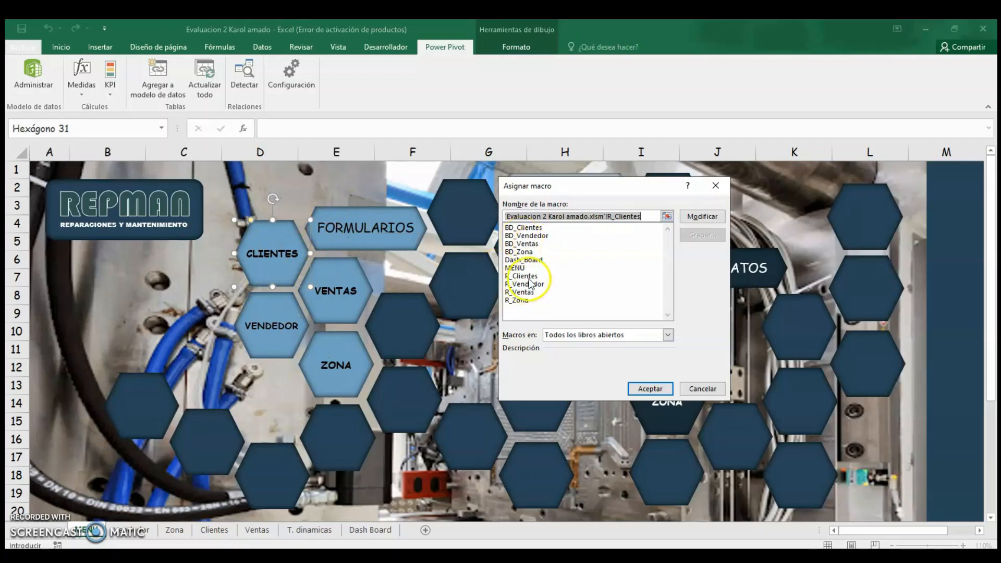
{"action": "left_click", "coordinate": [609, 197]}
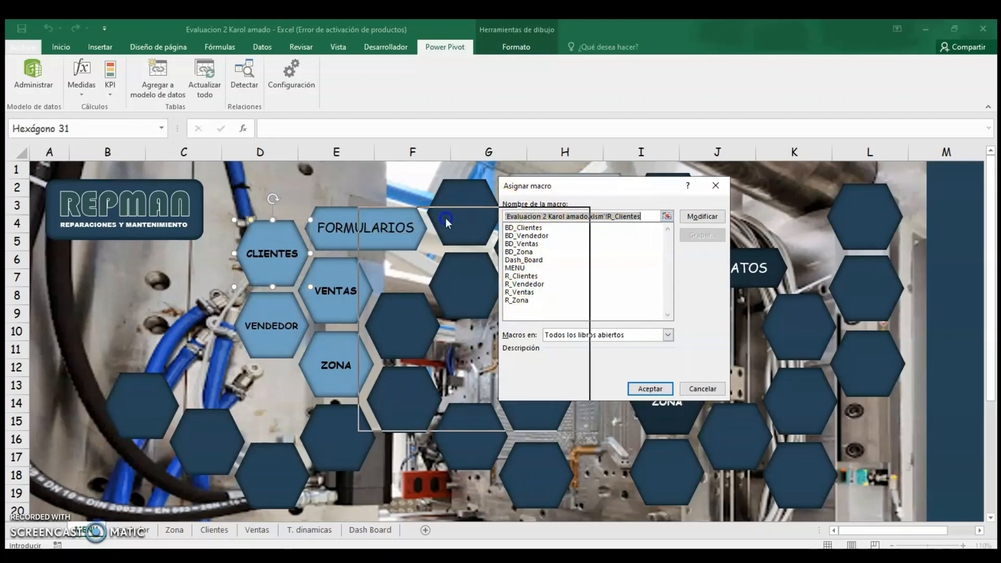
{"action": "left_click_drag", "start_coordinate": [582, 187], "coordinate": [356, 209]}
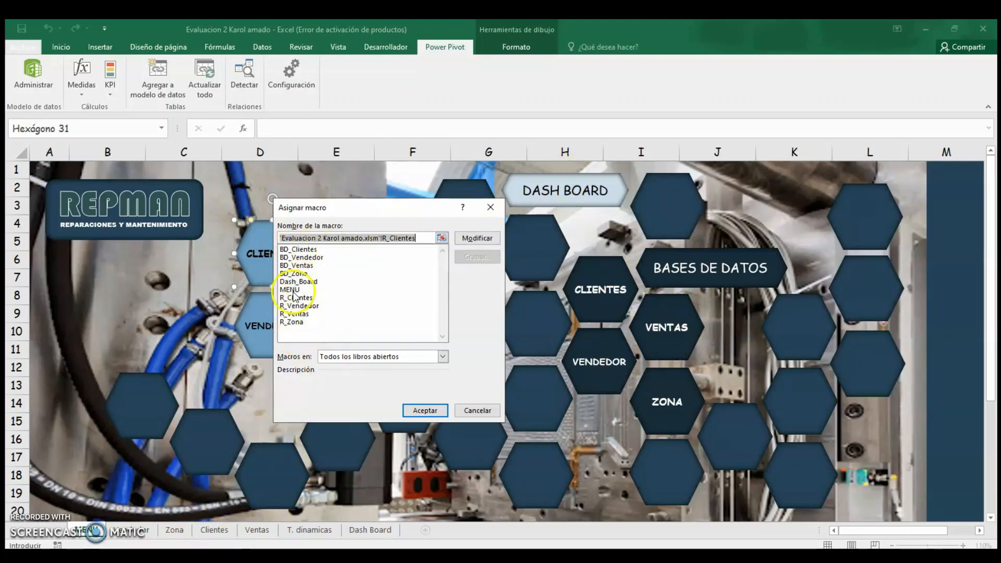
{"action": "left_click", "coordinate": [490, 207]}
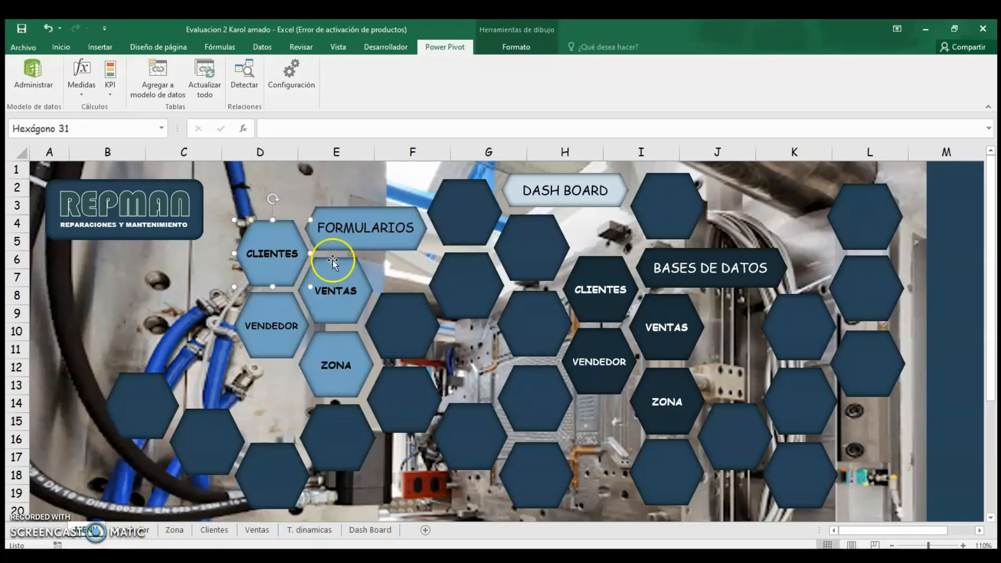
Test the CLIENTES database button and the home arrow that returns to the menu sheet.
{"action": "left_click", "coordinate": [606, 291]}
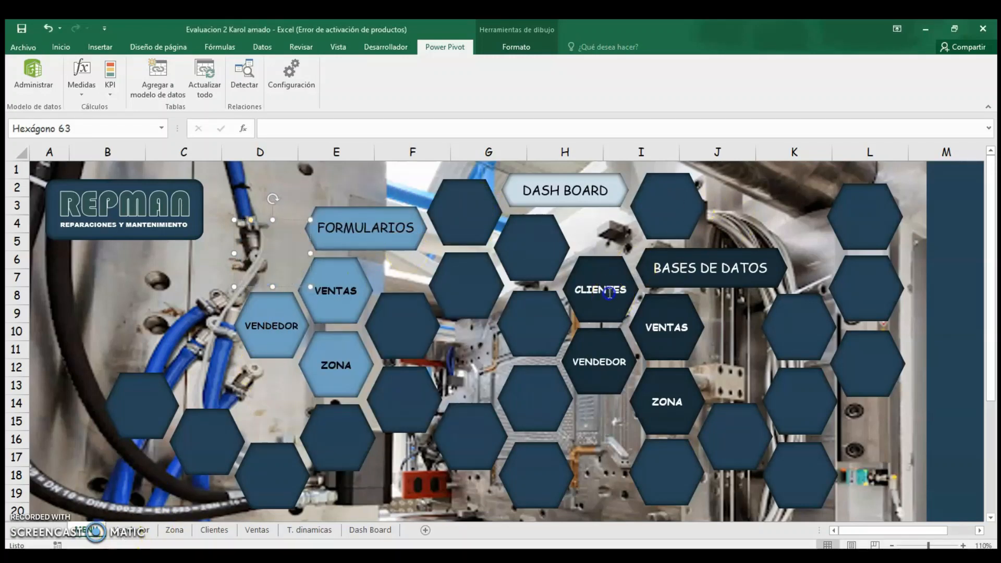
{"action": "left_click", "coordinate": [584, 310]}
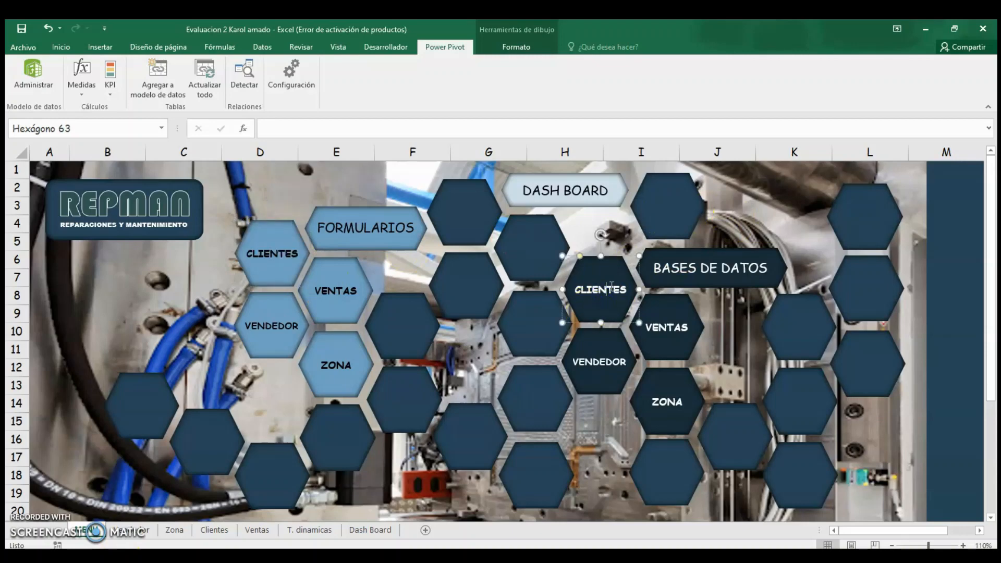
{"action": "left_click", "coordinate": [966, 238]}
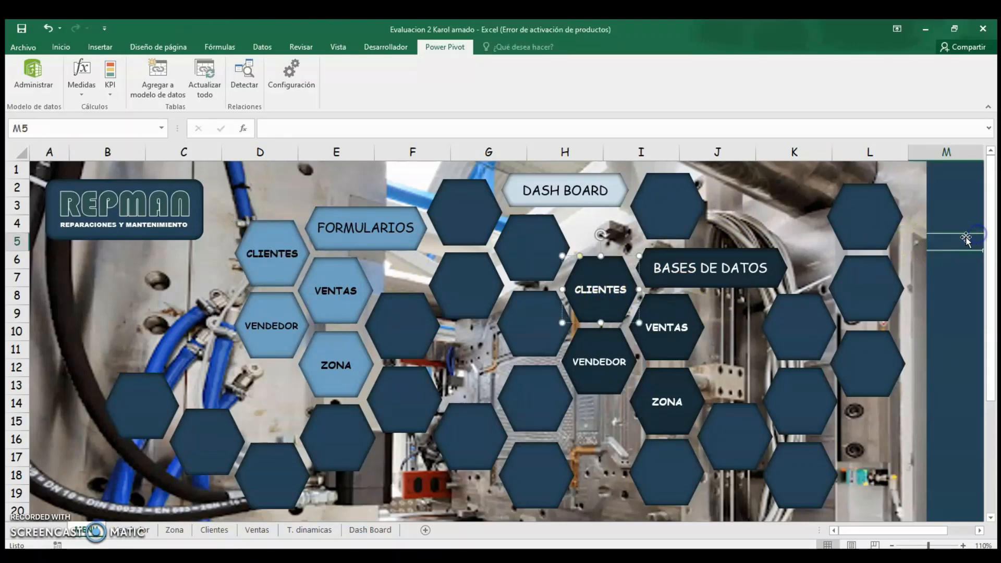
{"action": "left_click", "coordinate": [604, 295]}
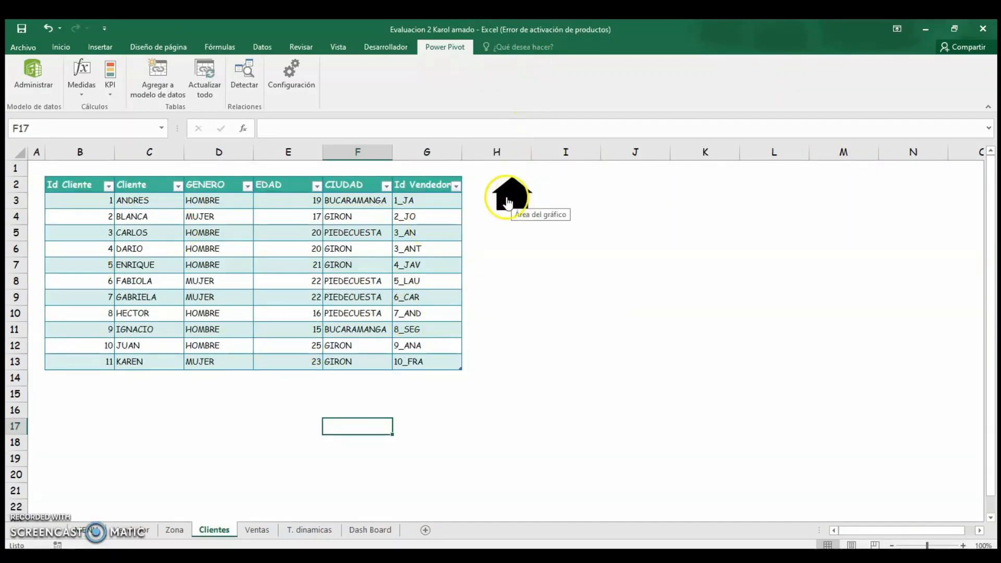
{"action": "left_click", "coordinate": [523, 238]}
{"action": "left_click", "coordinate": [521, 196]}
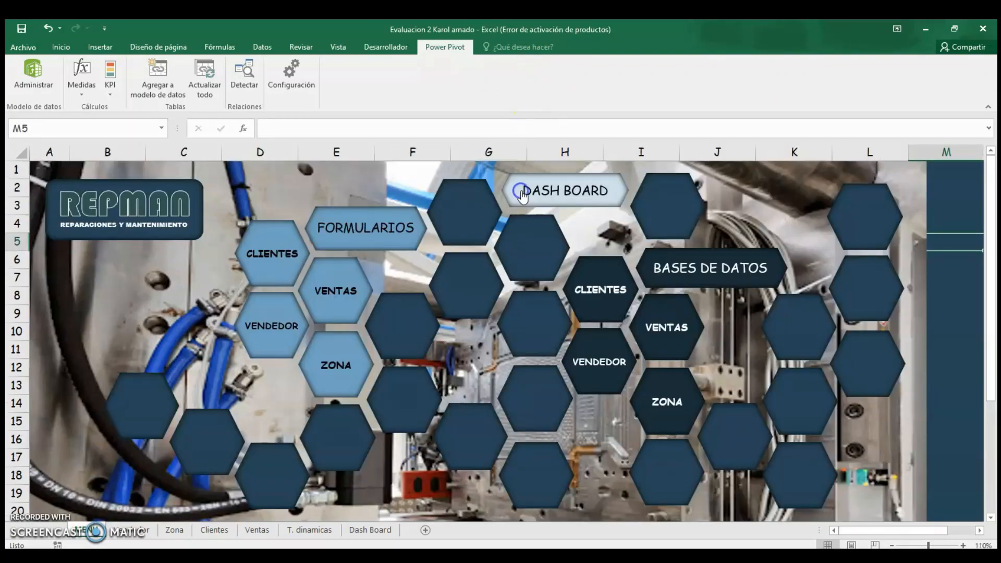
{"action": "left_click", "coordinate": [608, 283]}
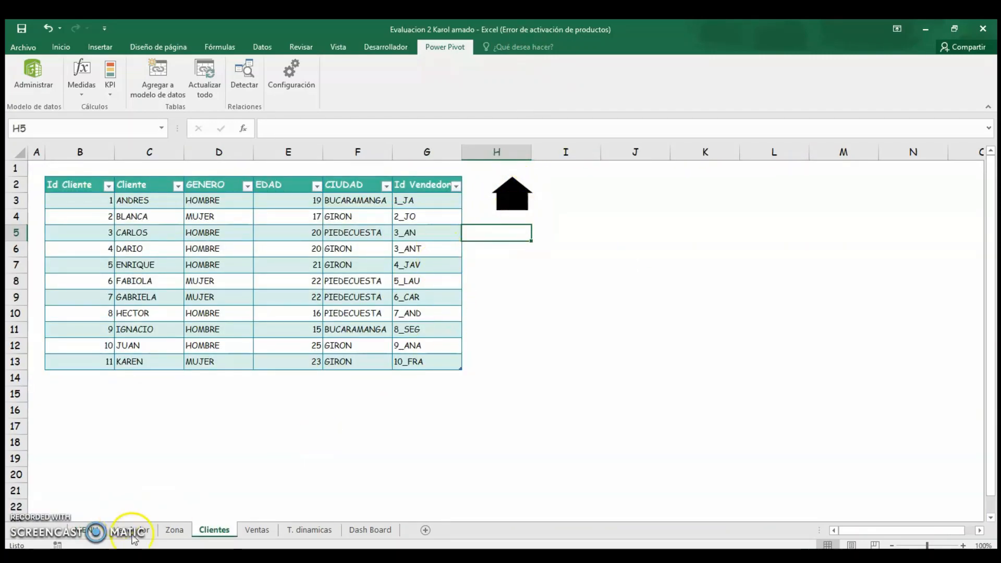
{"action": "right_click", "coordinate": [503, 202]}
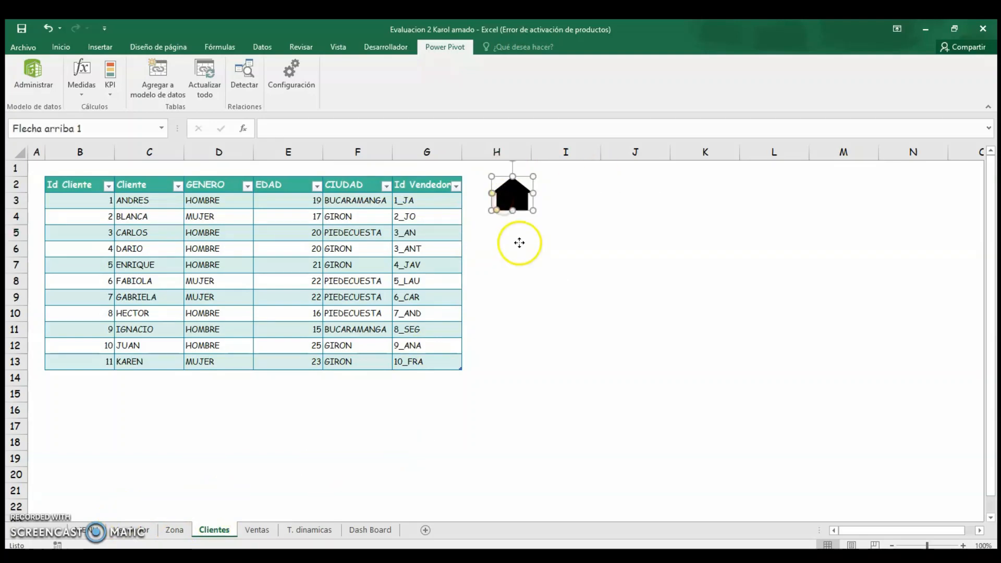
{"action": "right_click", "coordinate": [504, 204]}
{"action": "left_click", "coordinate": [553, 365]}
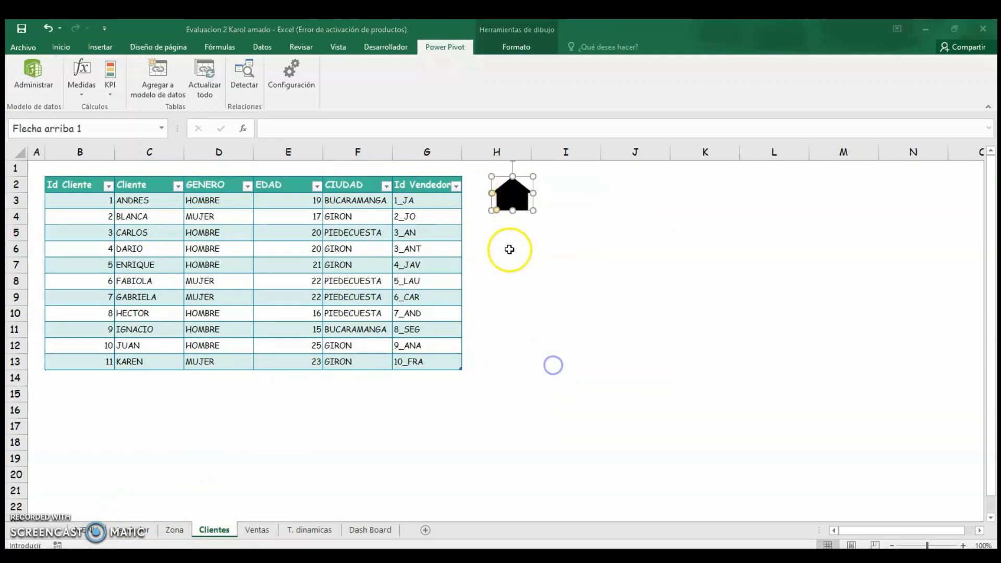
{"action": "left_click", "coordinate": [652, 253]}
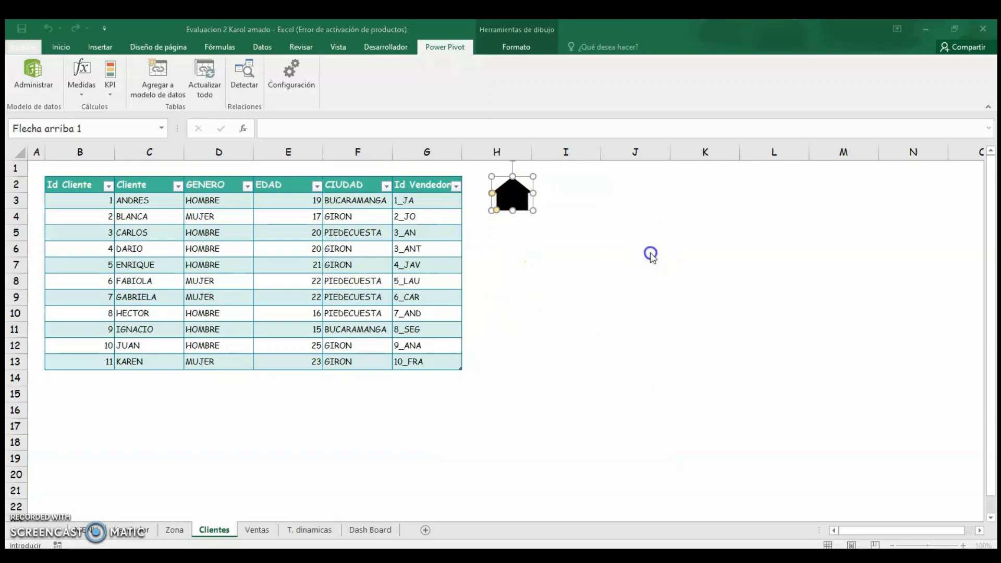
{"action": "left_click", "coordinate": [361, 439]}
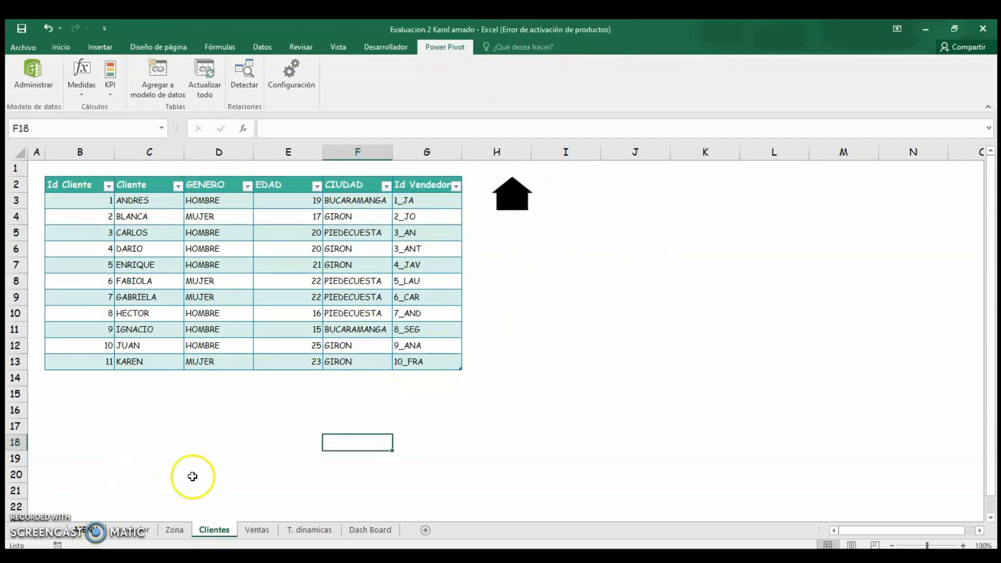
Return to the menu sheet and test the VENDEDOR database button and its home arrow back to the menu.
{"action": "left_click", "coordinate": [514, 201]}
{"action": "left_click", "coordinate": [597, 346]}
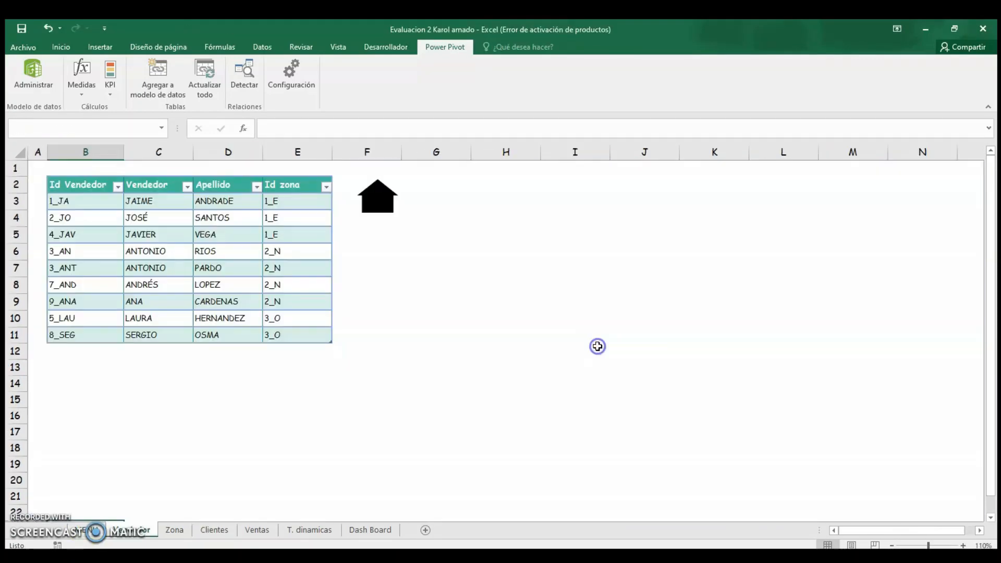
{"action": "left_click", "coordinate": [384, 190]}
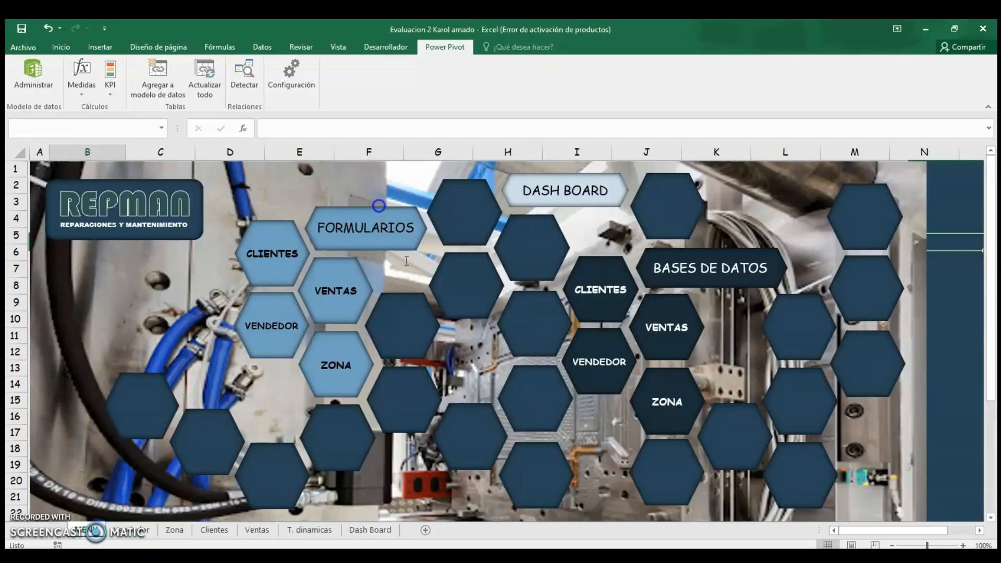
Test the VENTAS and ZONA database buttons, returning to the menu each time with the home arrow.
{"action": "left_click", "coordinate": [646, 329]}
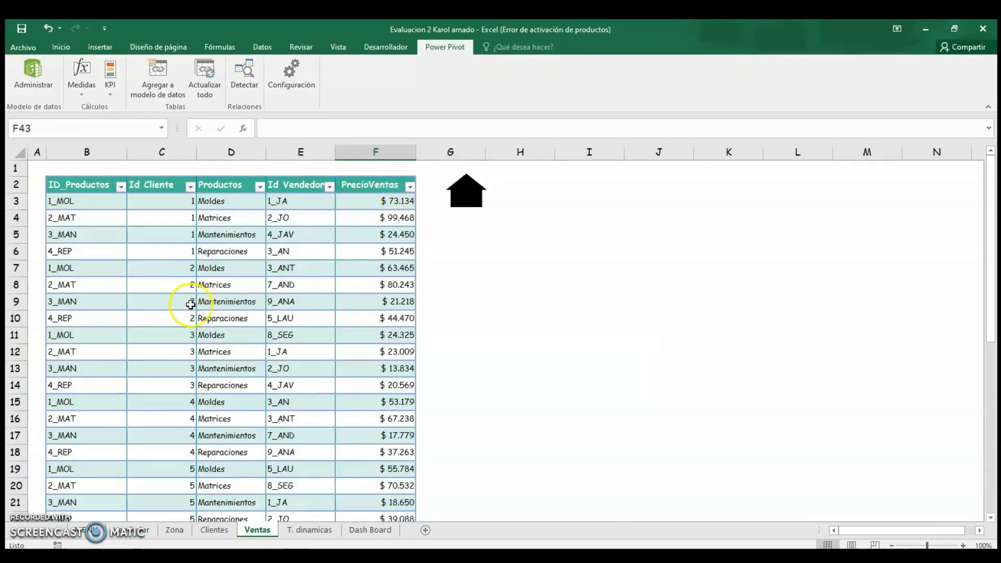
{"action": "left_click", "coordinate": [461, 196]}
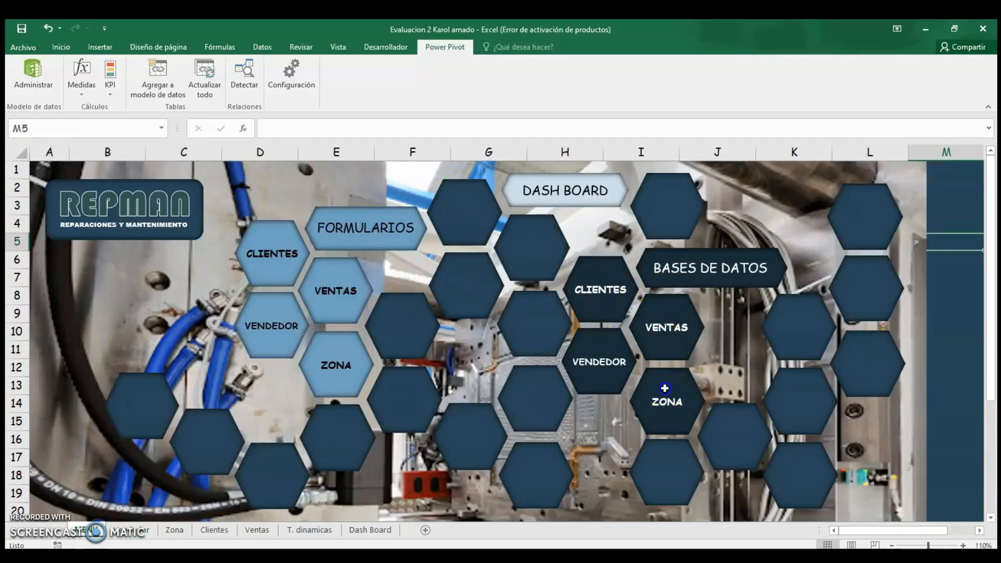
{"action": "left_click", "coordinate": [665, 386]}
{"action": "left_click", "coordinate": [242, 196]}
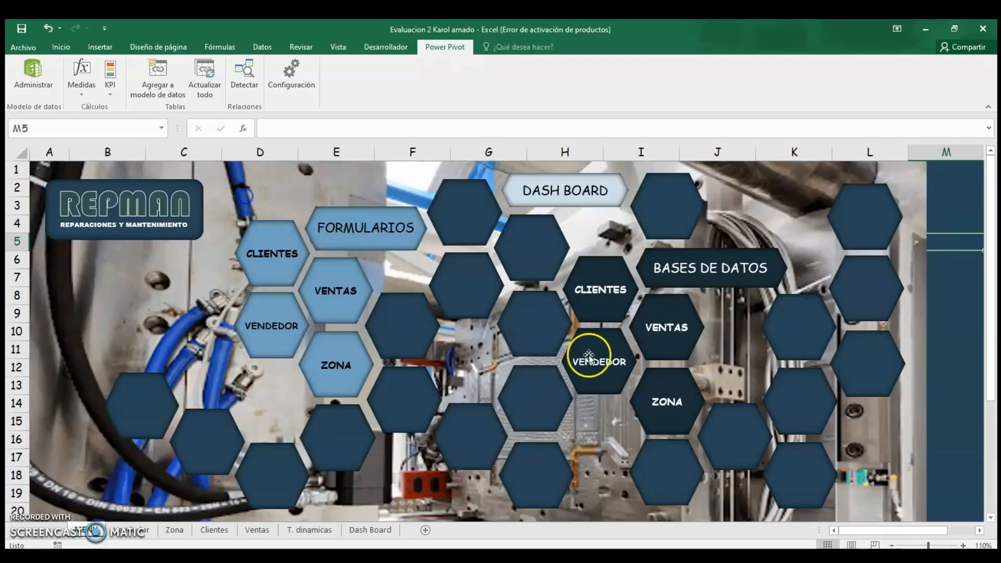
Test the DASH BOARD button and the dashboard's home arrow that returns to the menu sheet.
{"action": "left_click", "coordinate": [569, 195]}
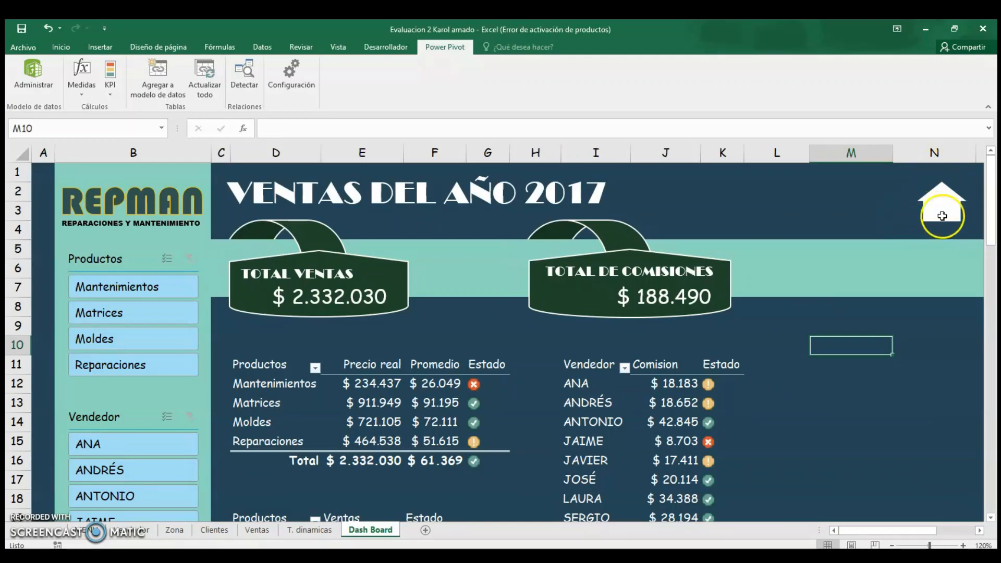
{"action": "left_click", "coordinate": [941, 205]}
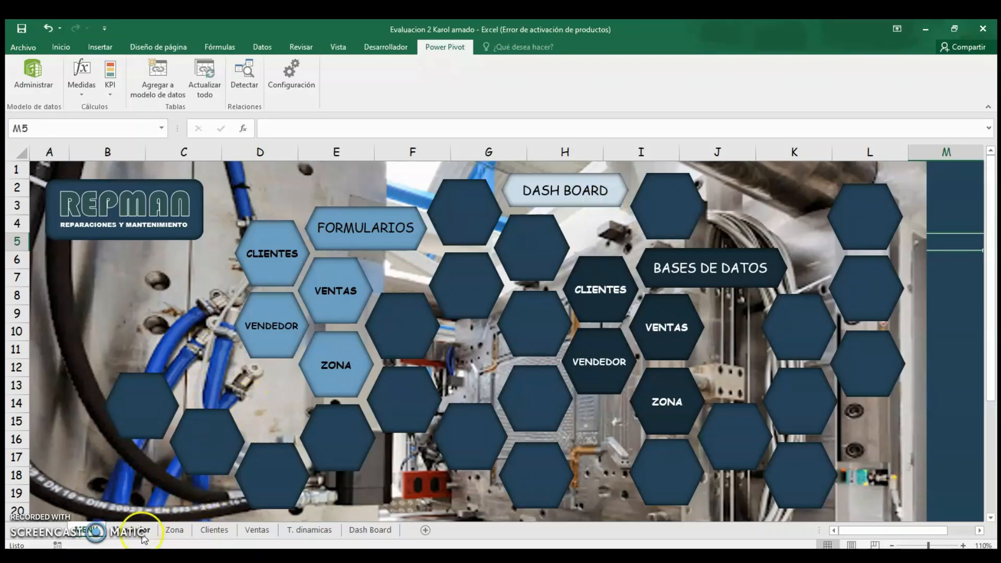
{"action": "left_click", "coordinate": [789, 212]}
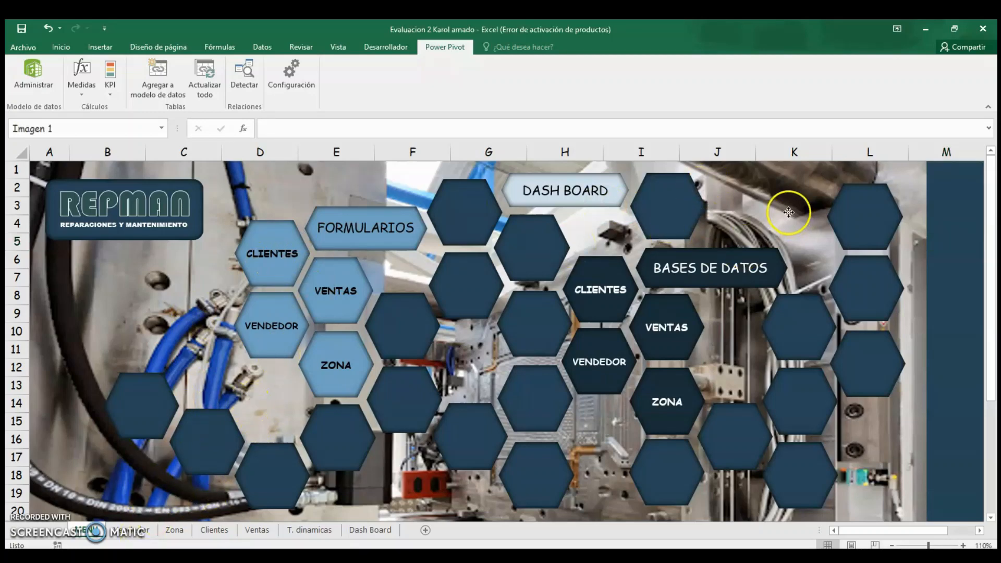